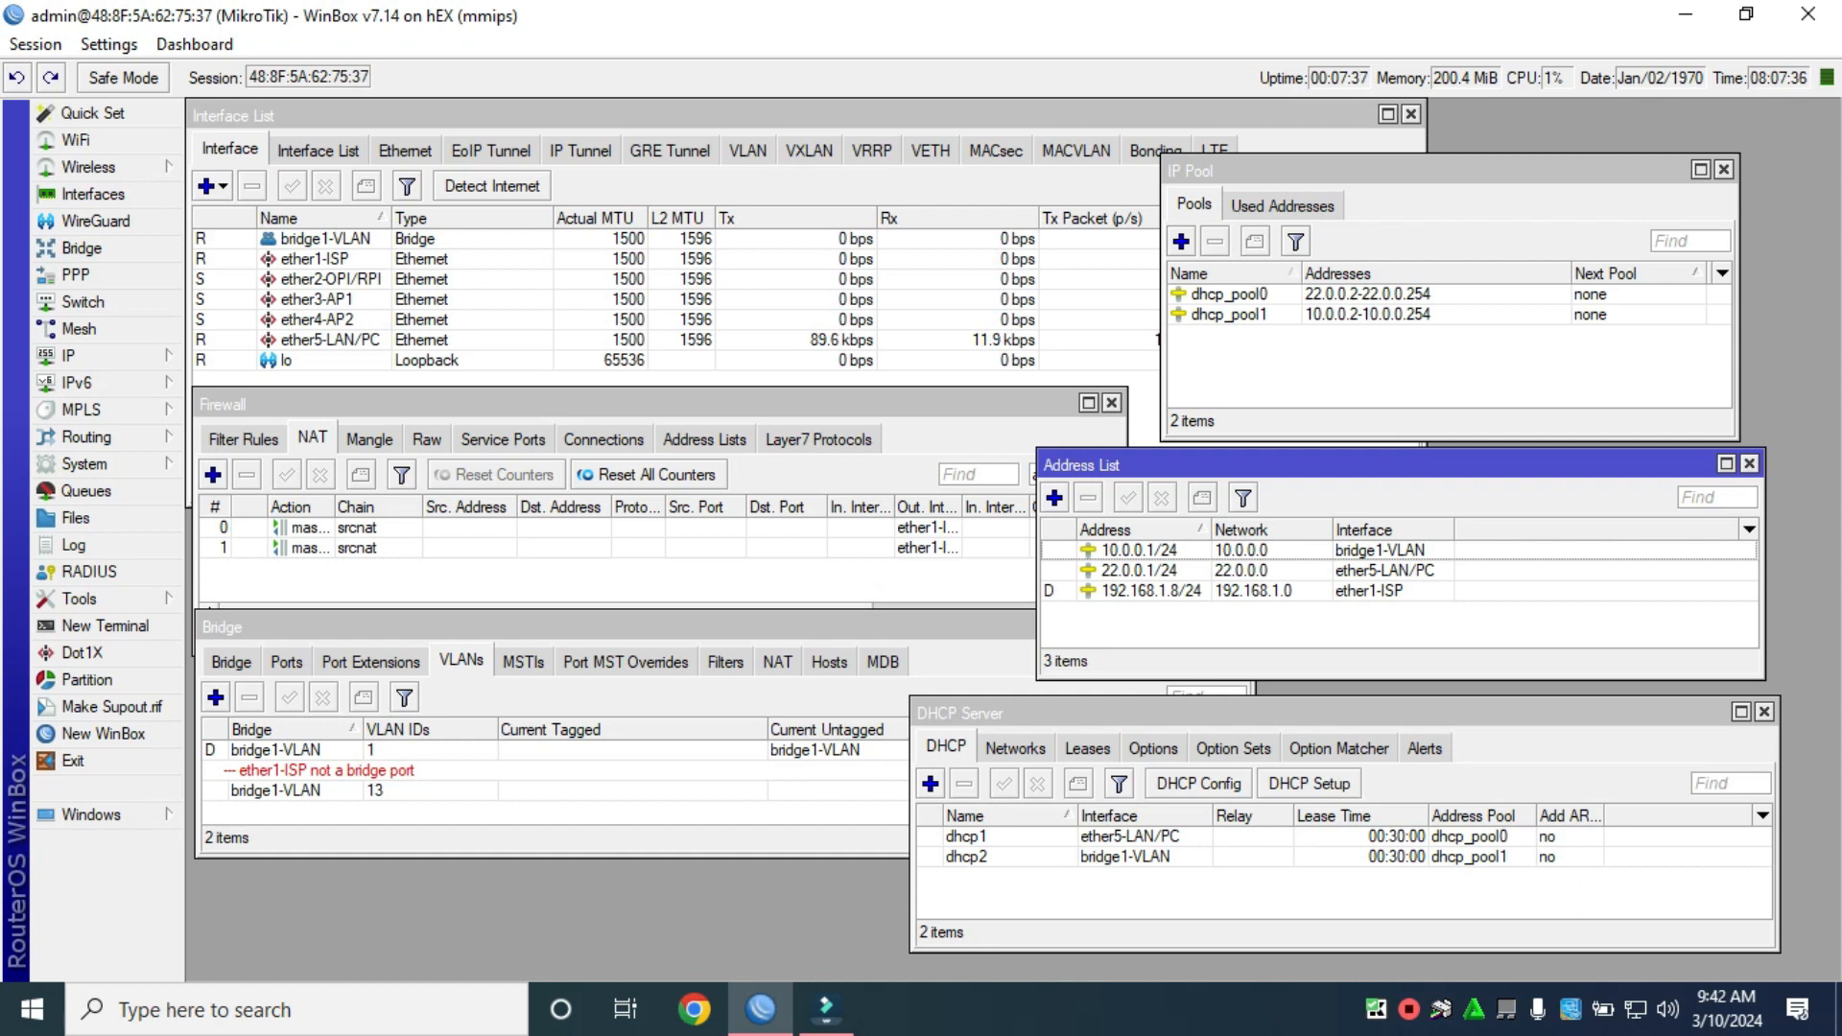
Log in to a new router terminal as admin, then enlarge and reposition the Terminal window.
left_click(106, 626)
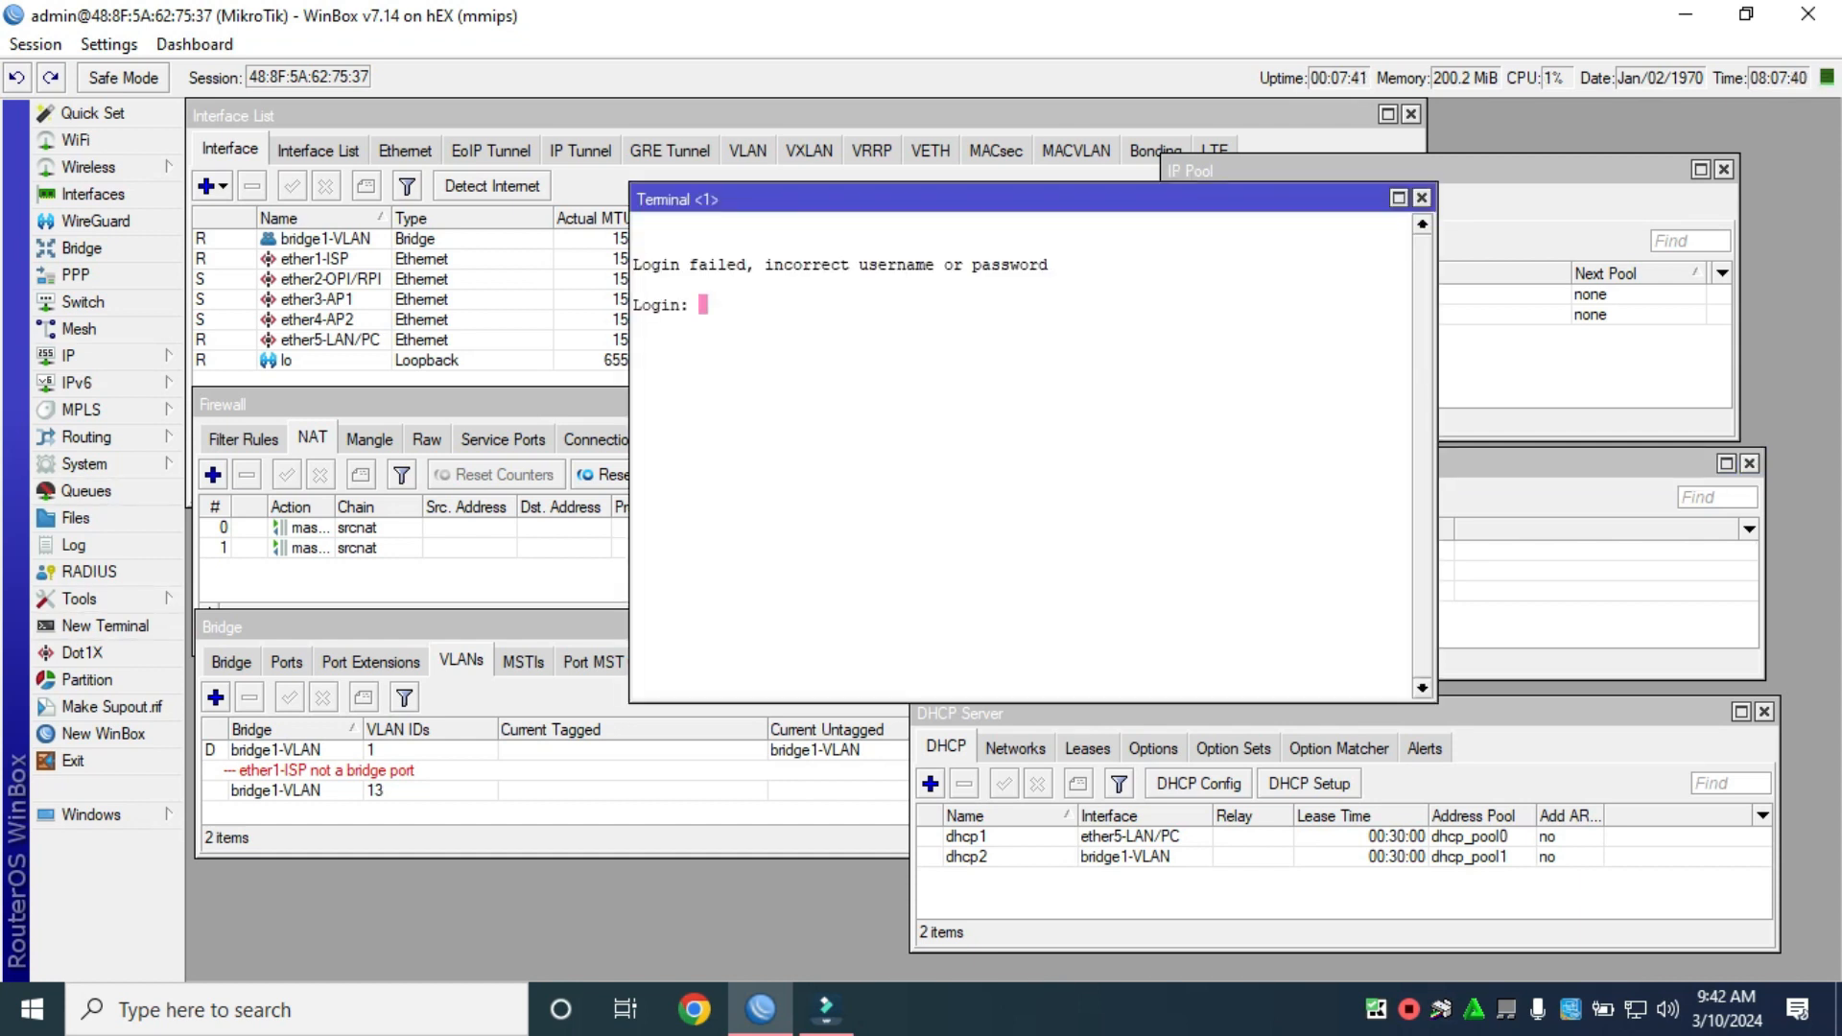
type("admin")
key("Return")
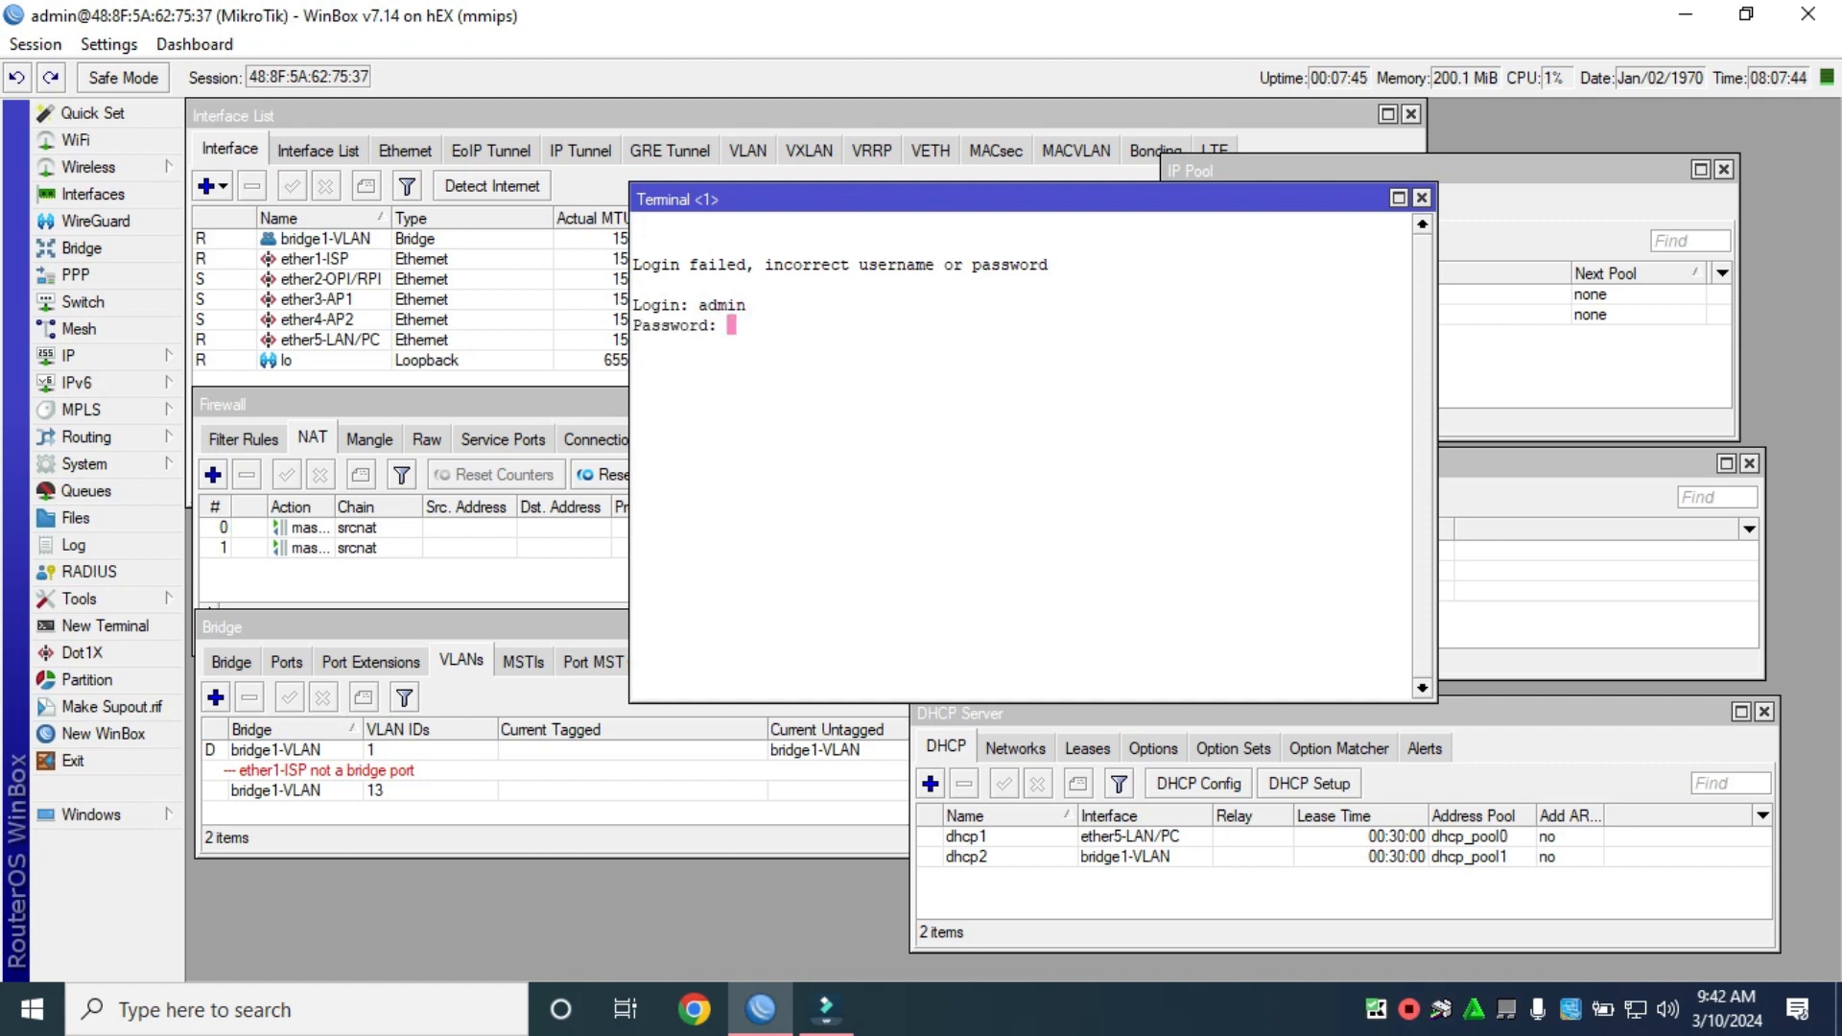
key("Return")
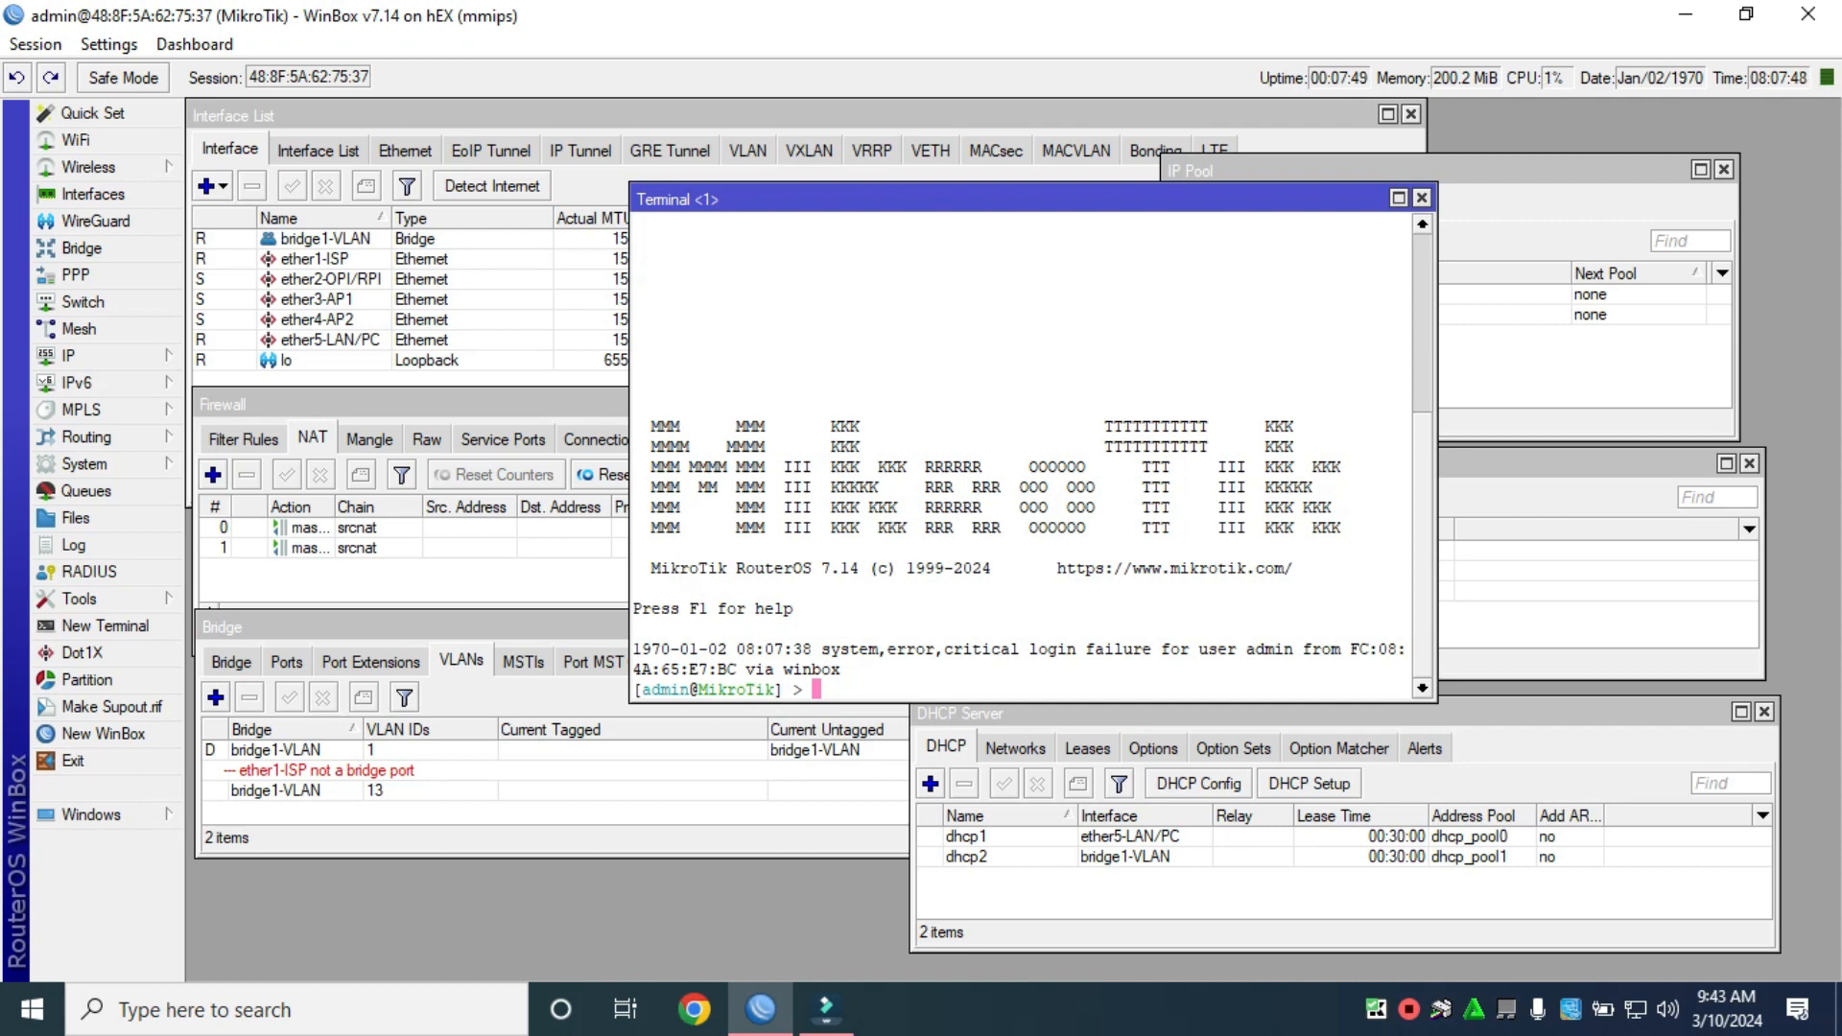
left_click_drag(1034, 702, 1034, 822)
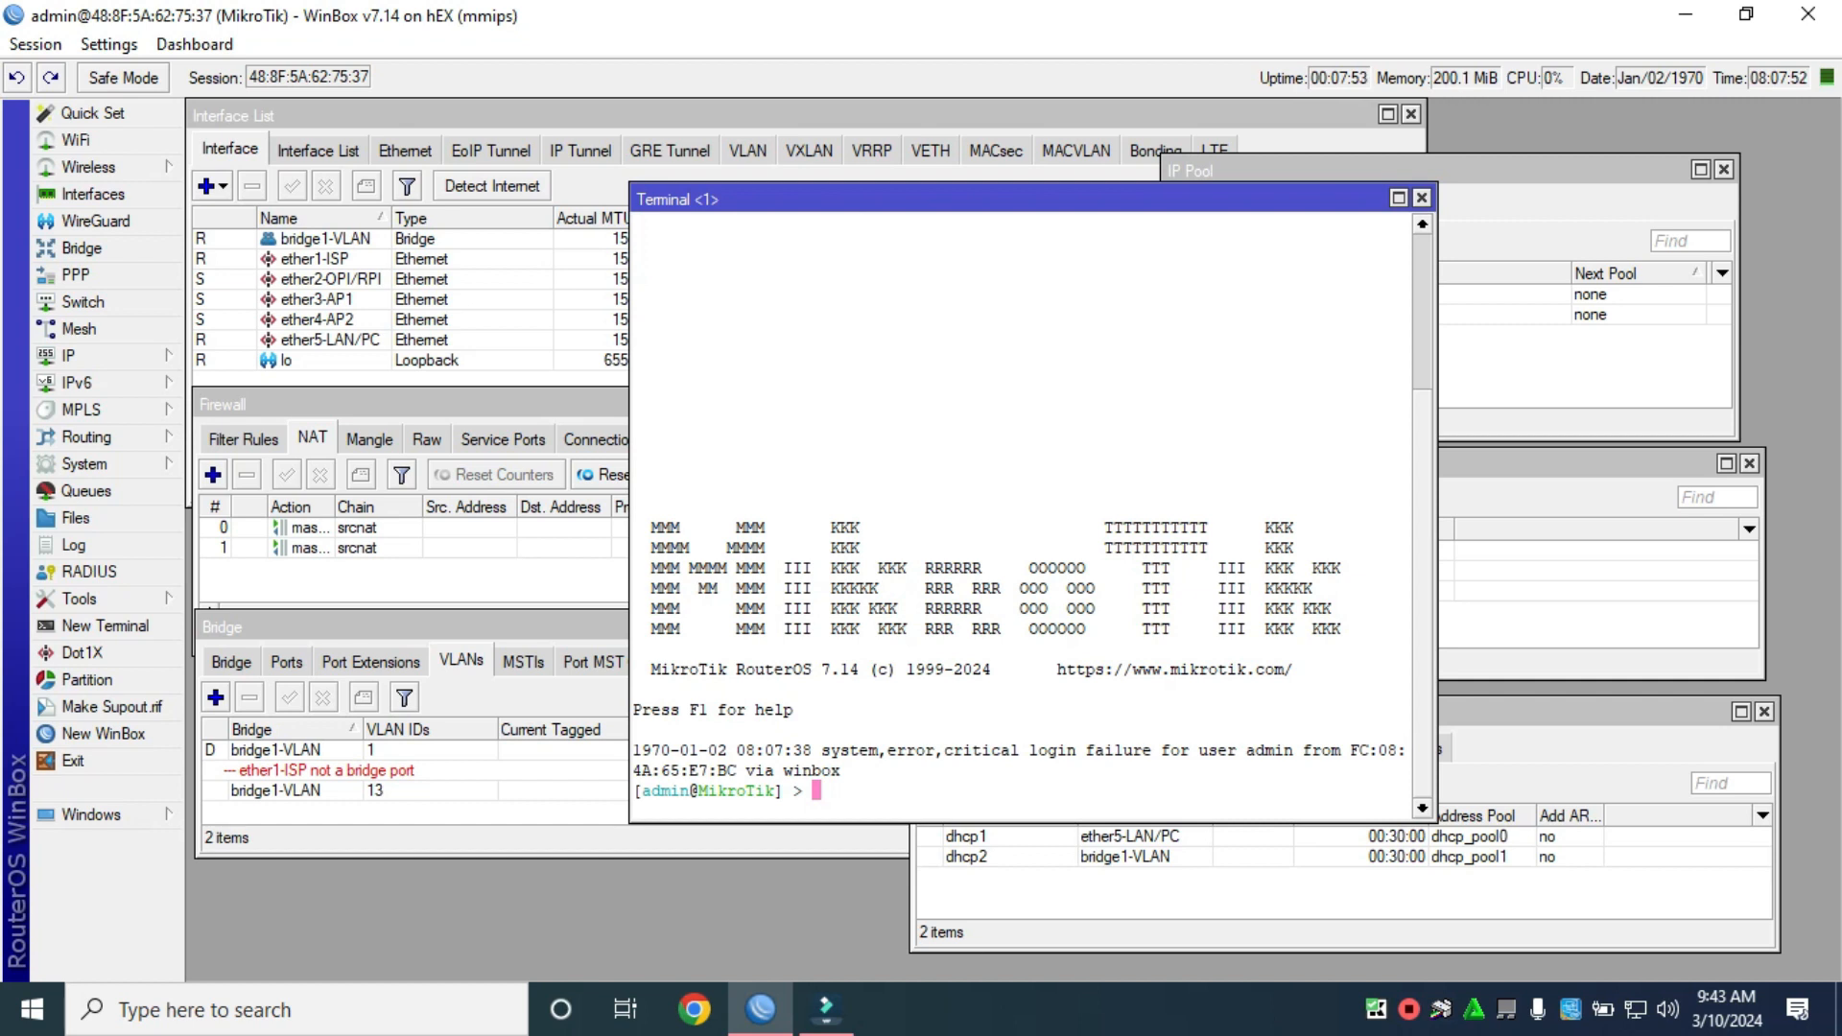
left_click_drag(863, 199, 578, 271)
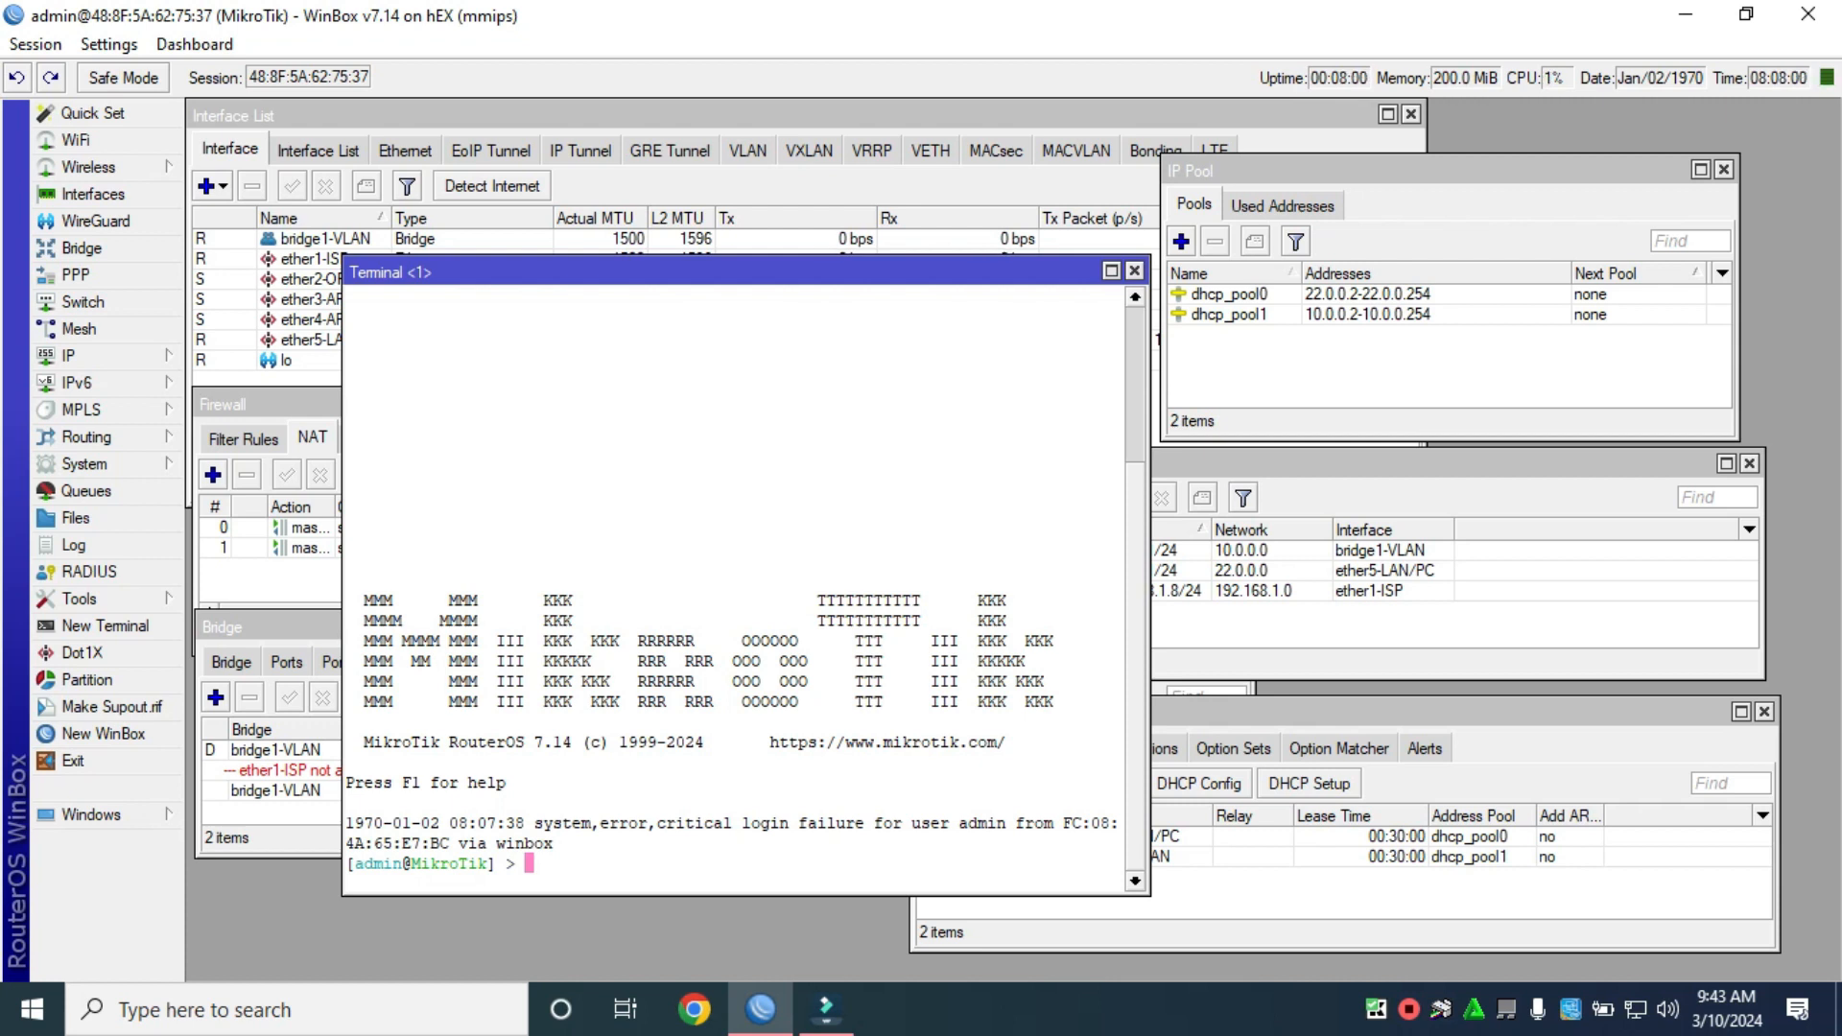
Run export file=vlanbackup2024.txt in the terminal to save the configuration script.
type("export file=")
type("vlan")
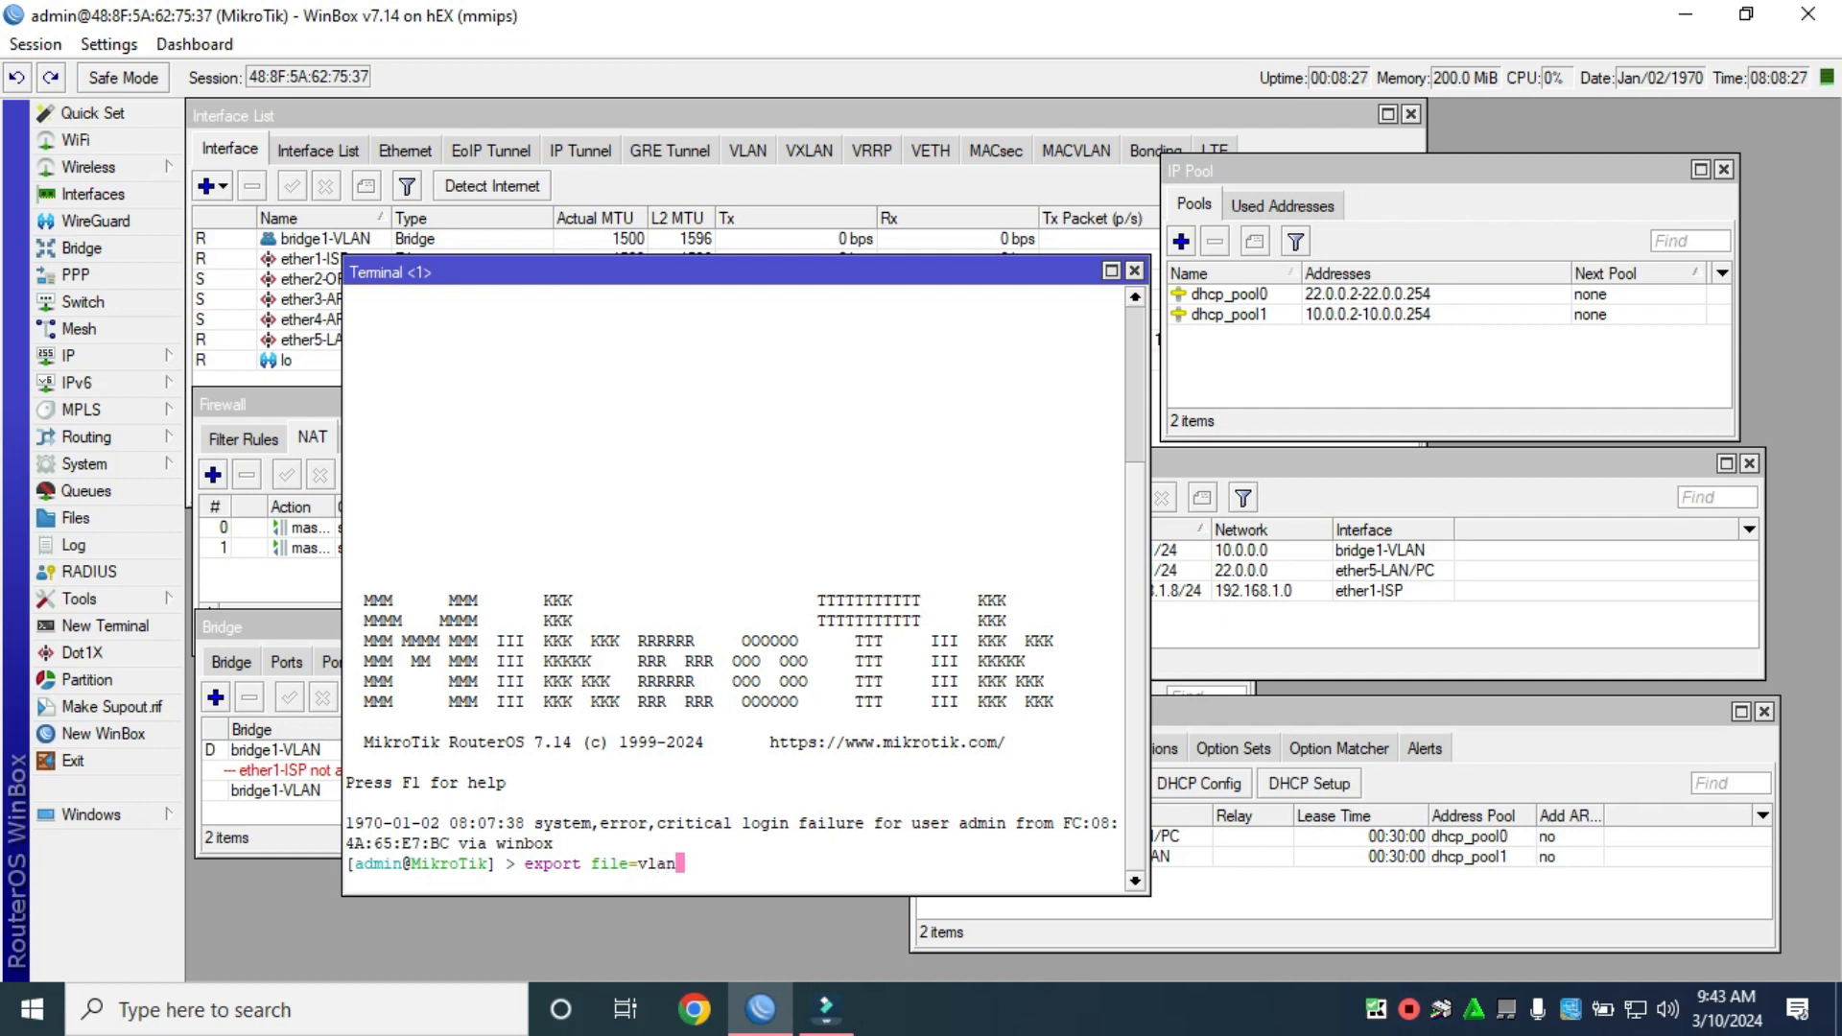
type("backup2024.")
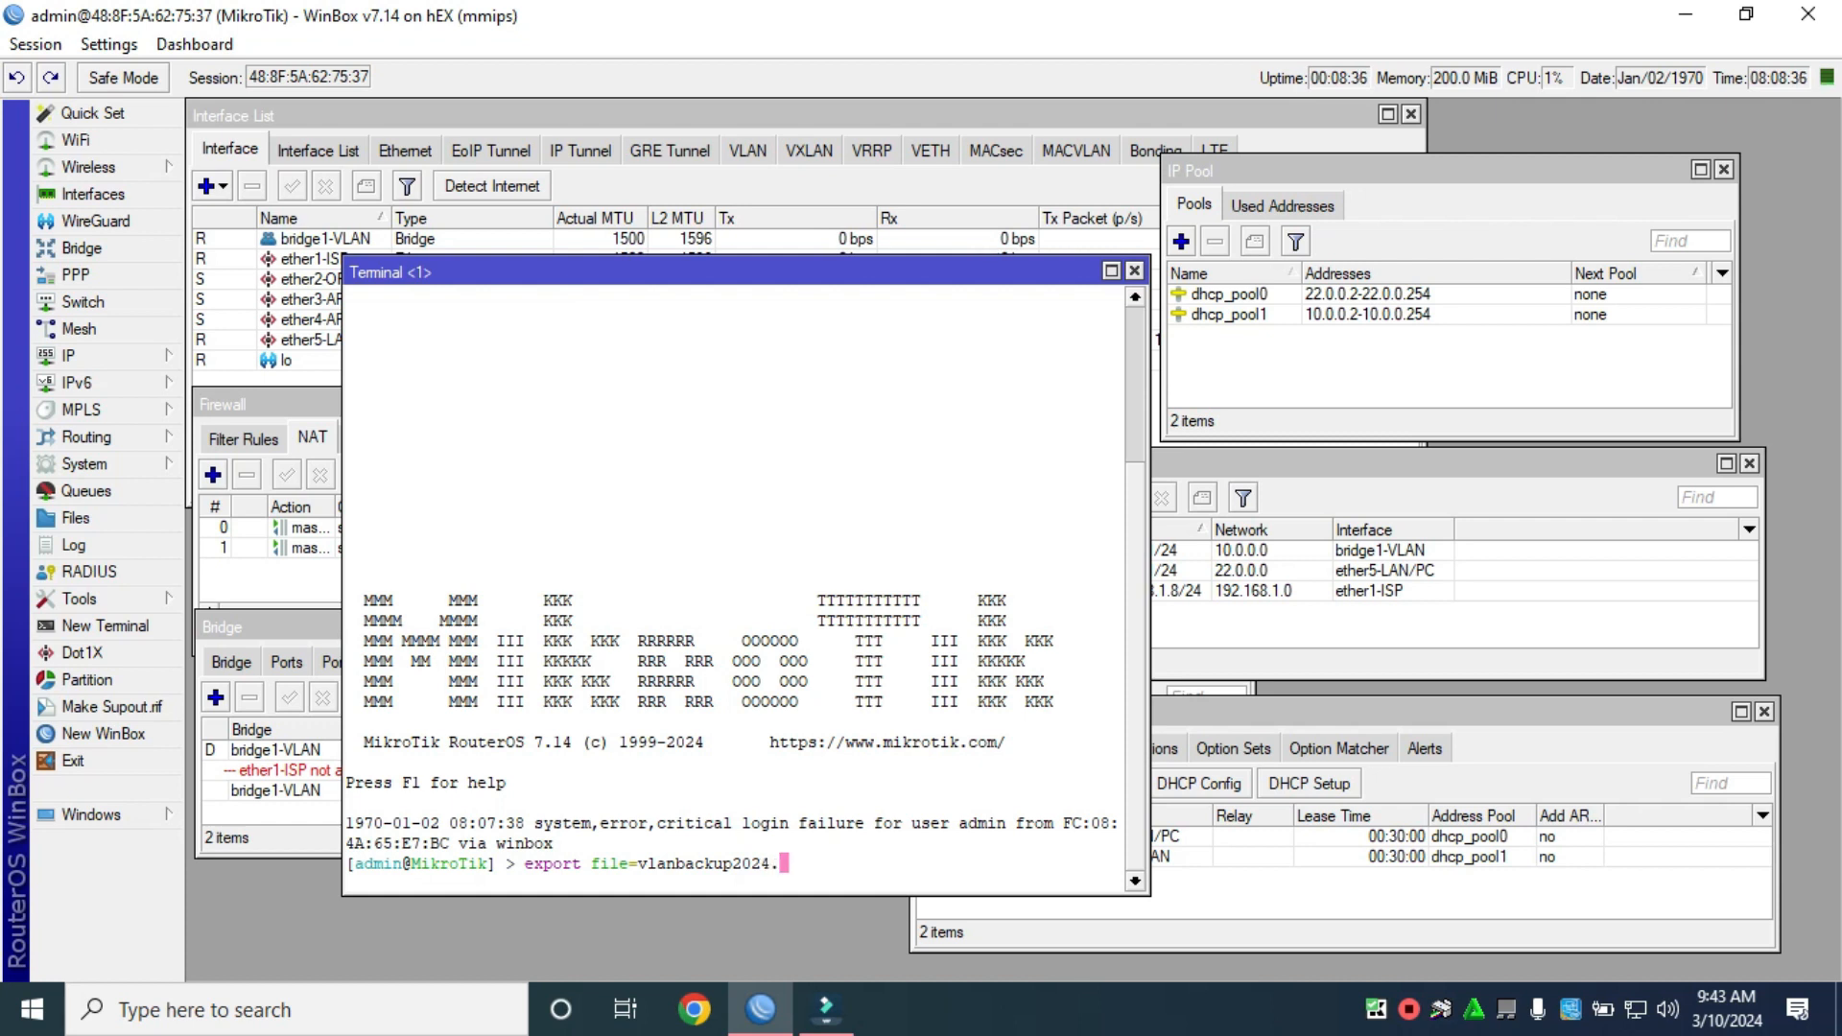
type("txt")
key("Return")
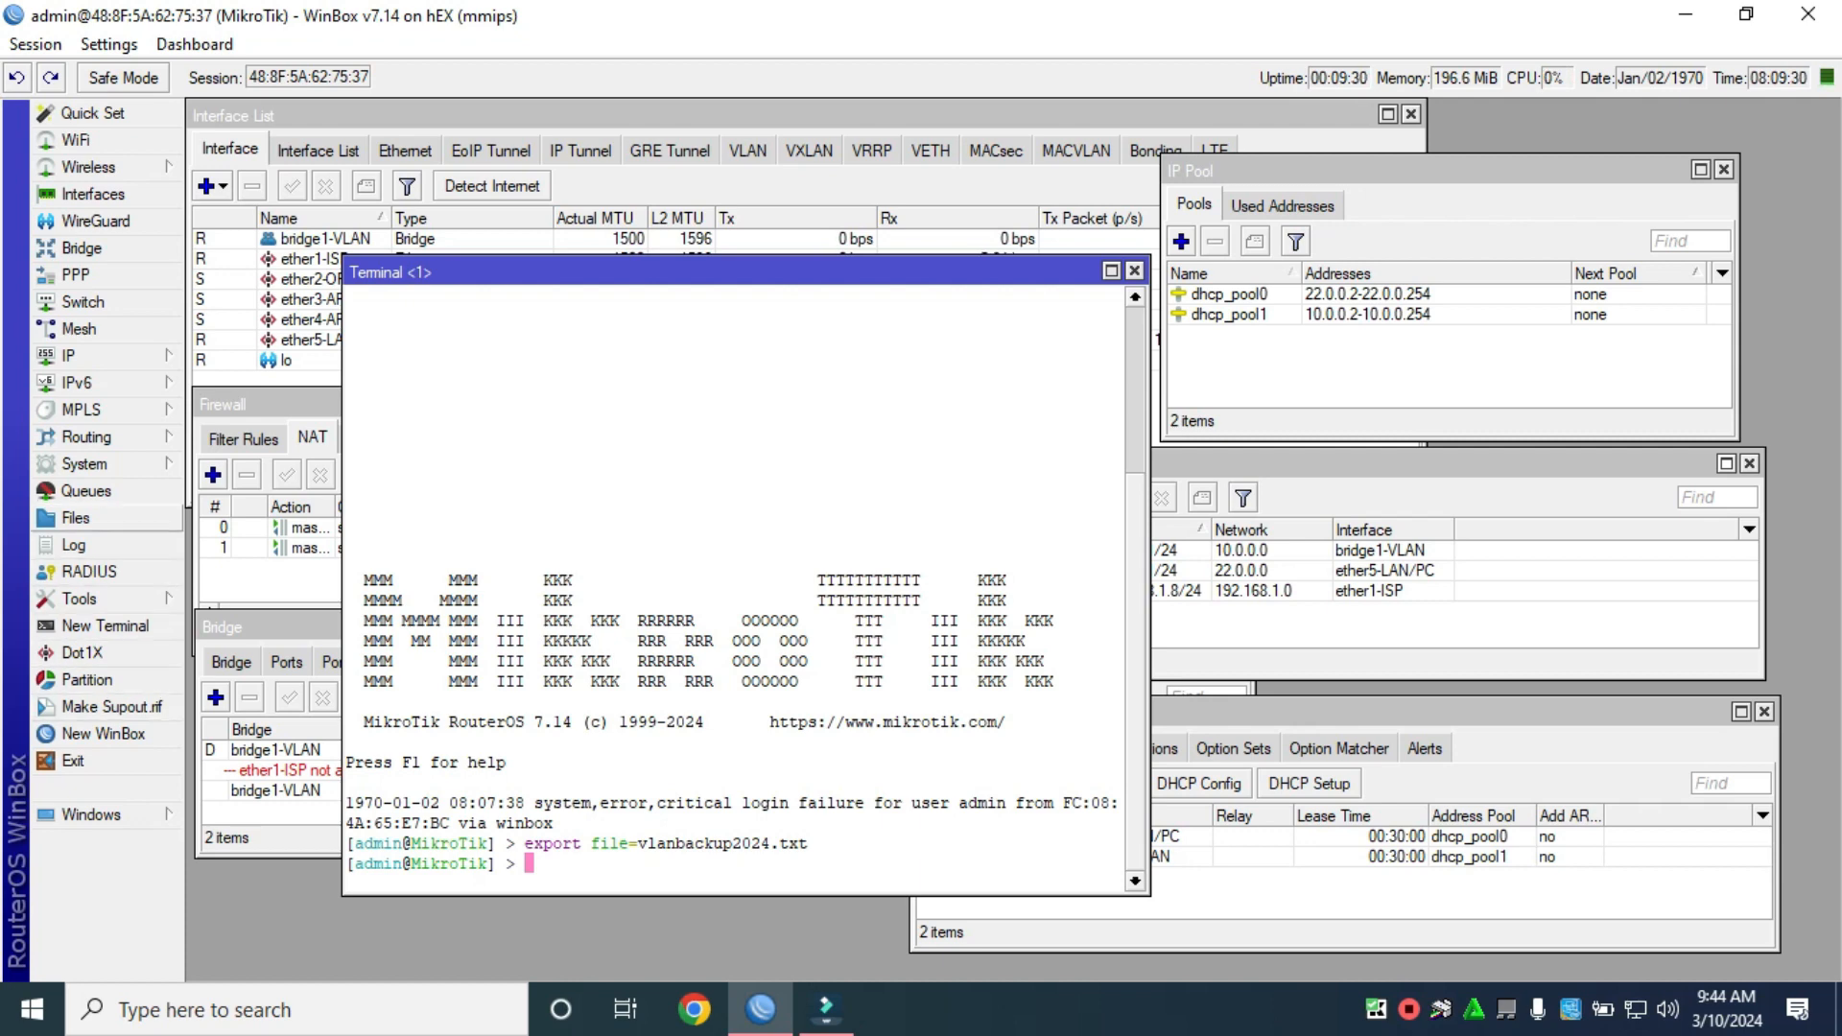
Drag vlanbackup2024.txt.rsc from the router's Files list to the desktop, then close File List and Terminal.
left_click(76, 518)
scroll(970, 451, "down", 5)
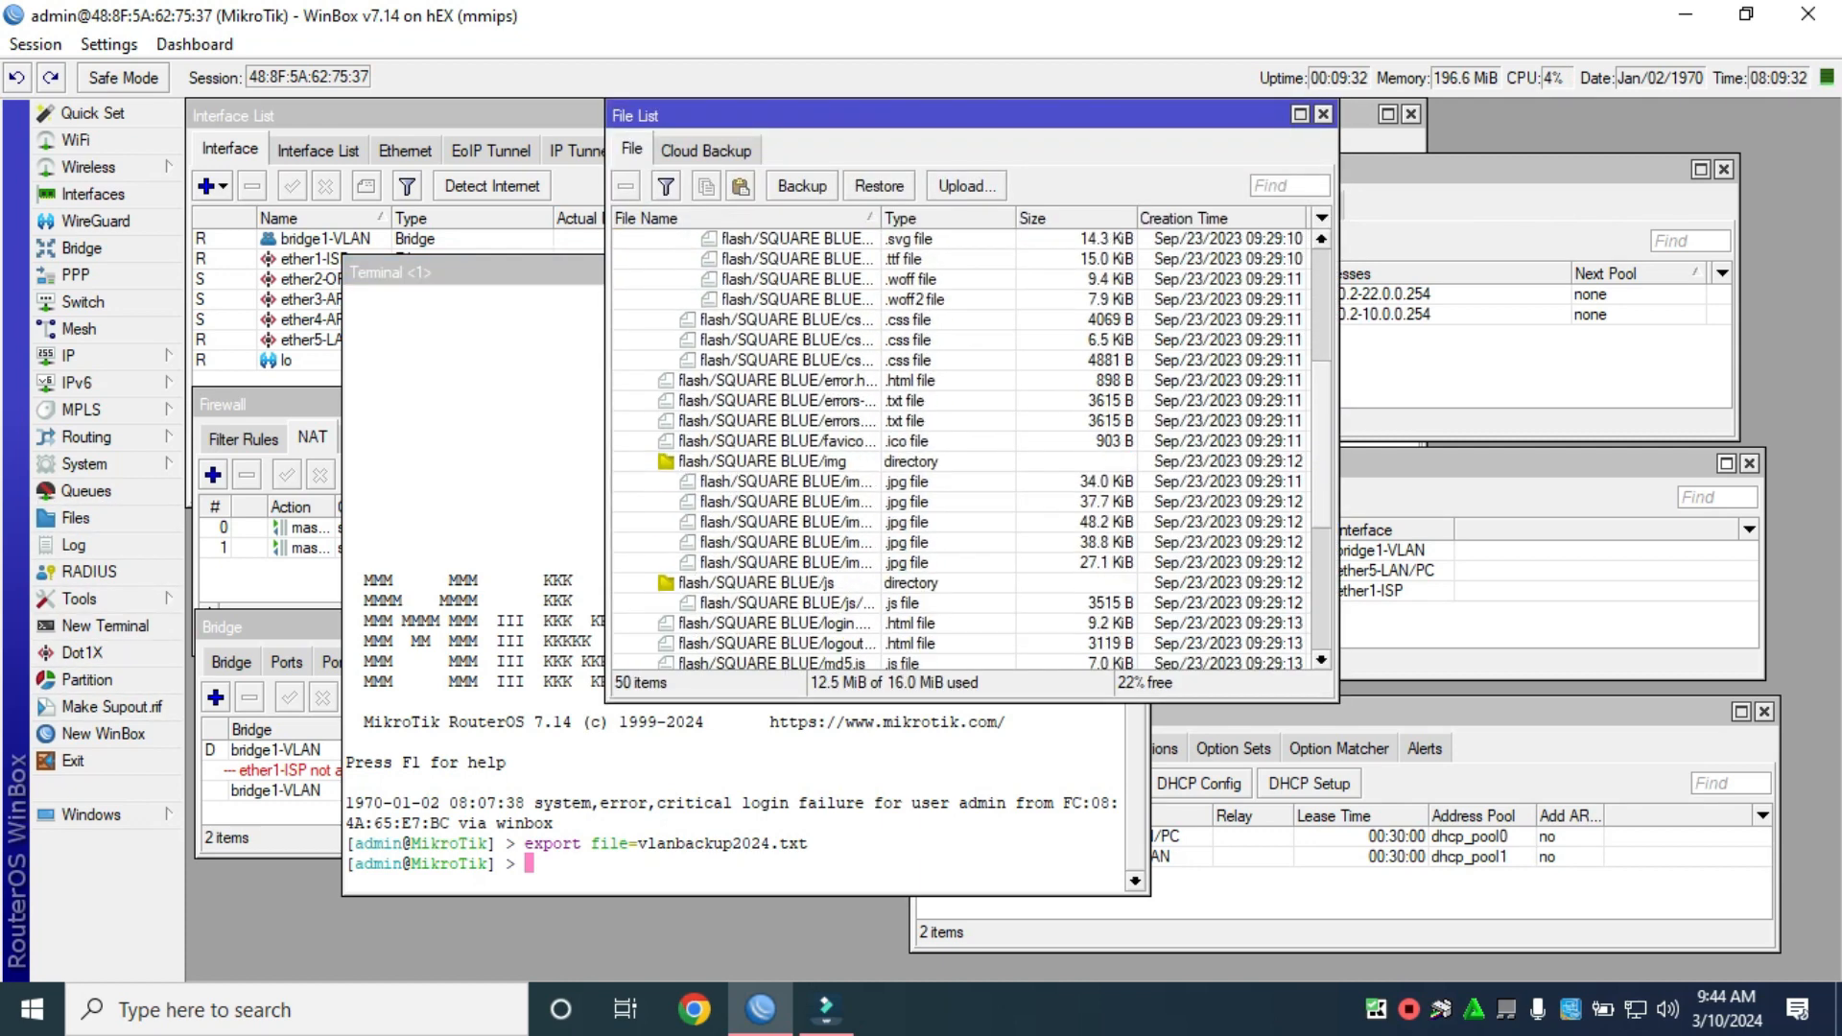
scroll(959, 442, "down", 5)
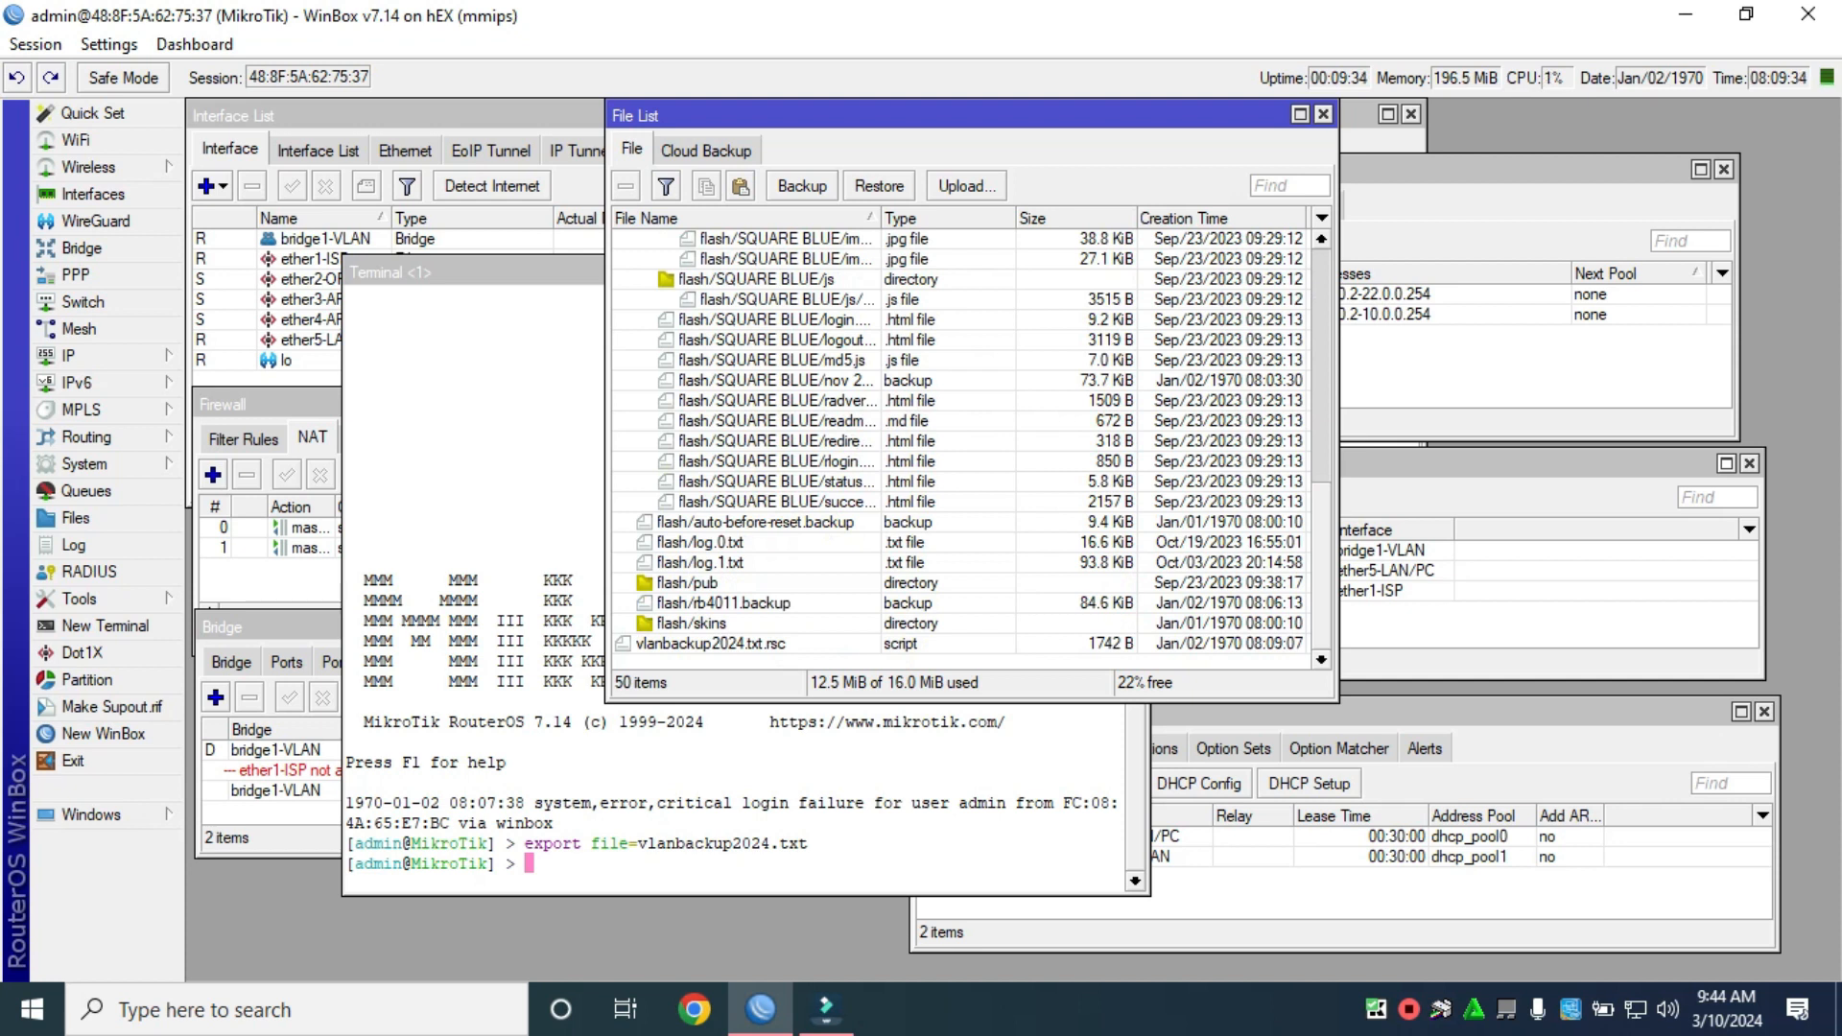
left_click(712, 643)
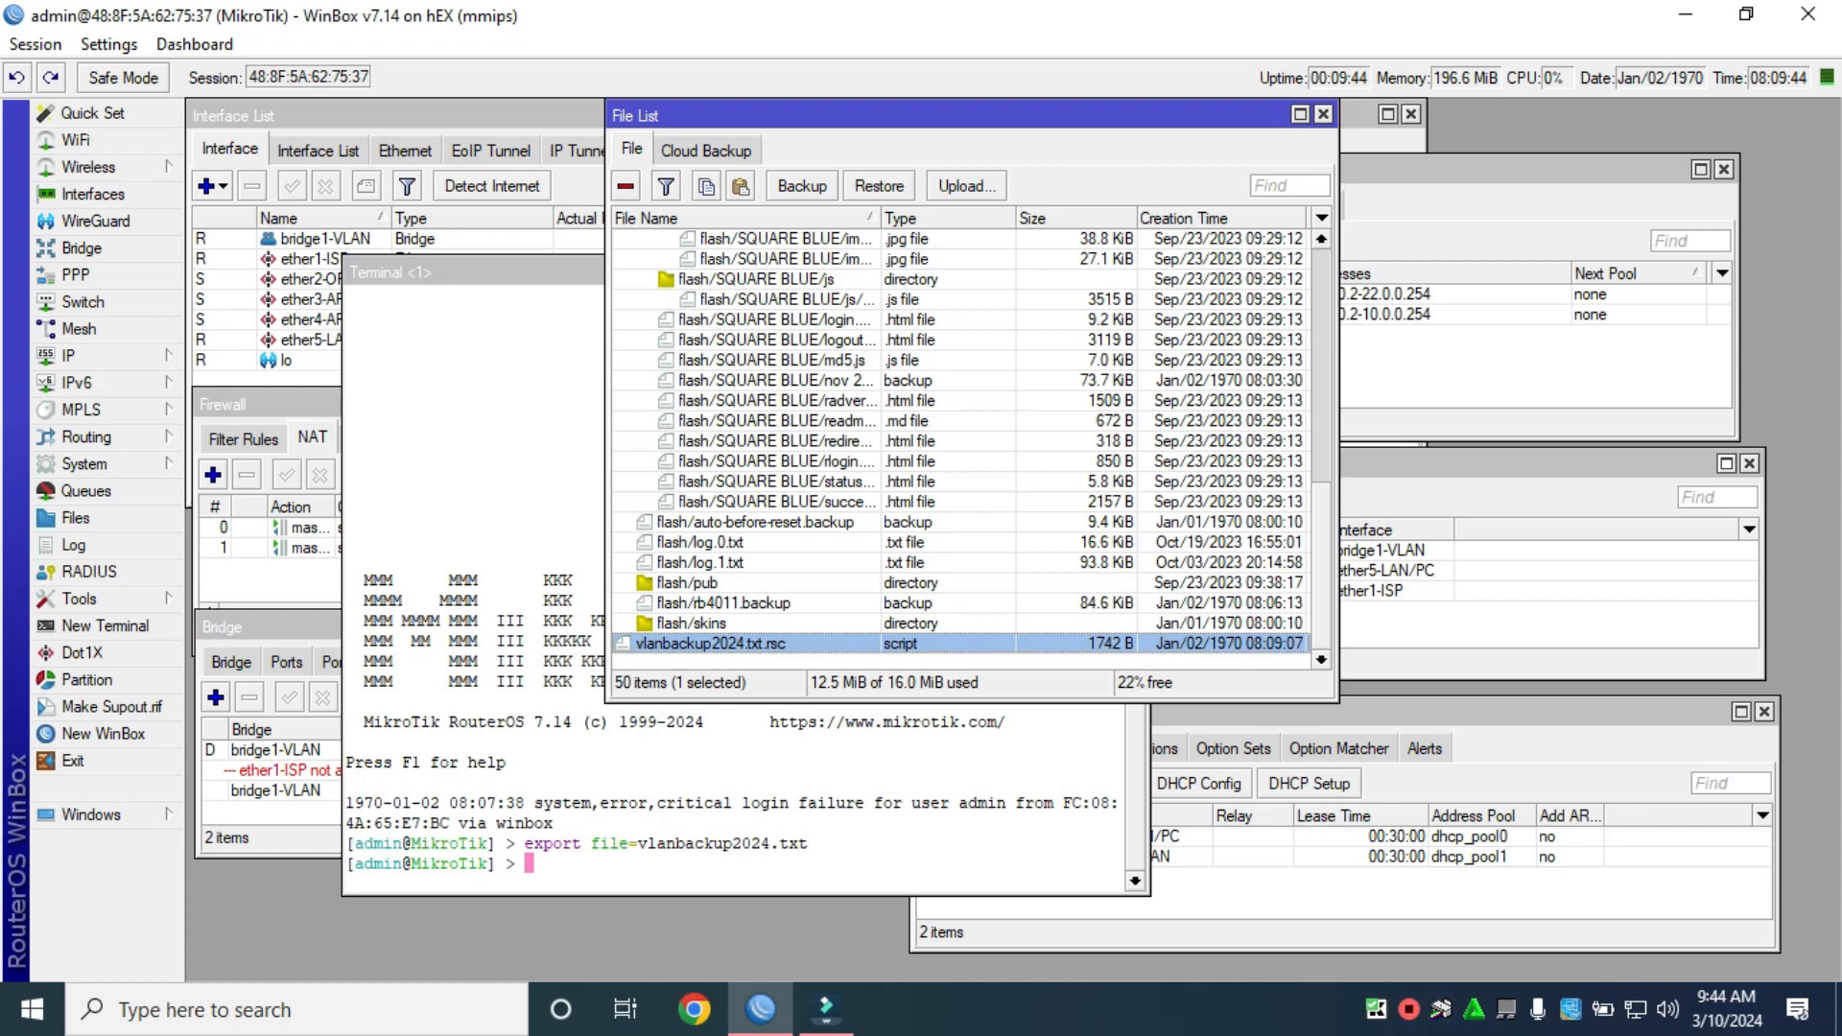
left_click(1746, 13)
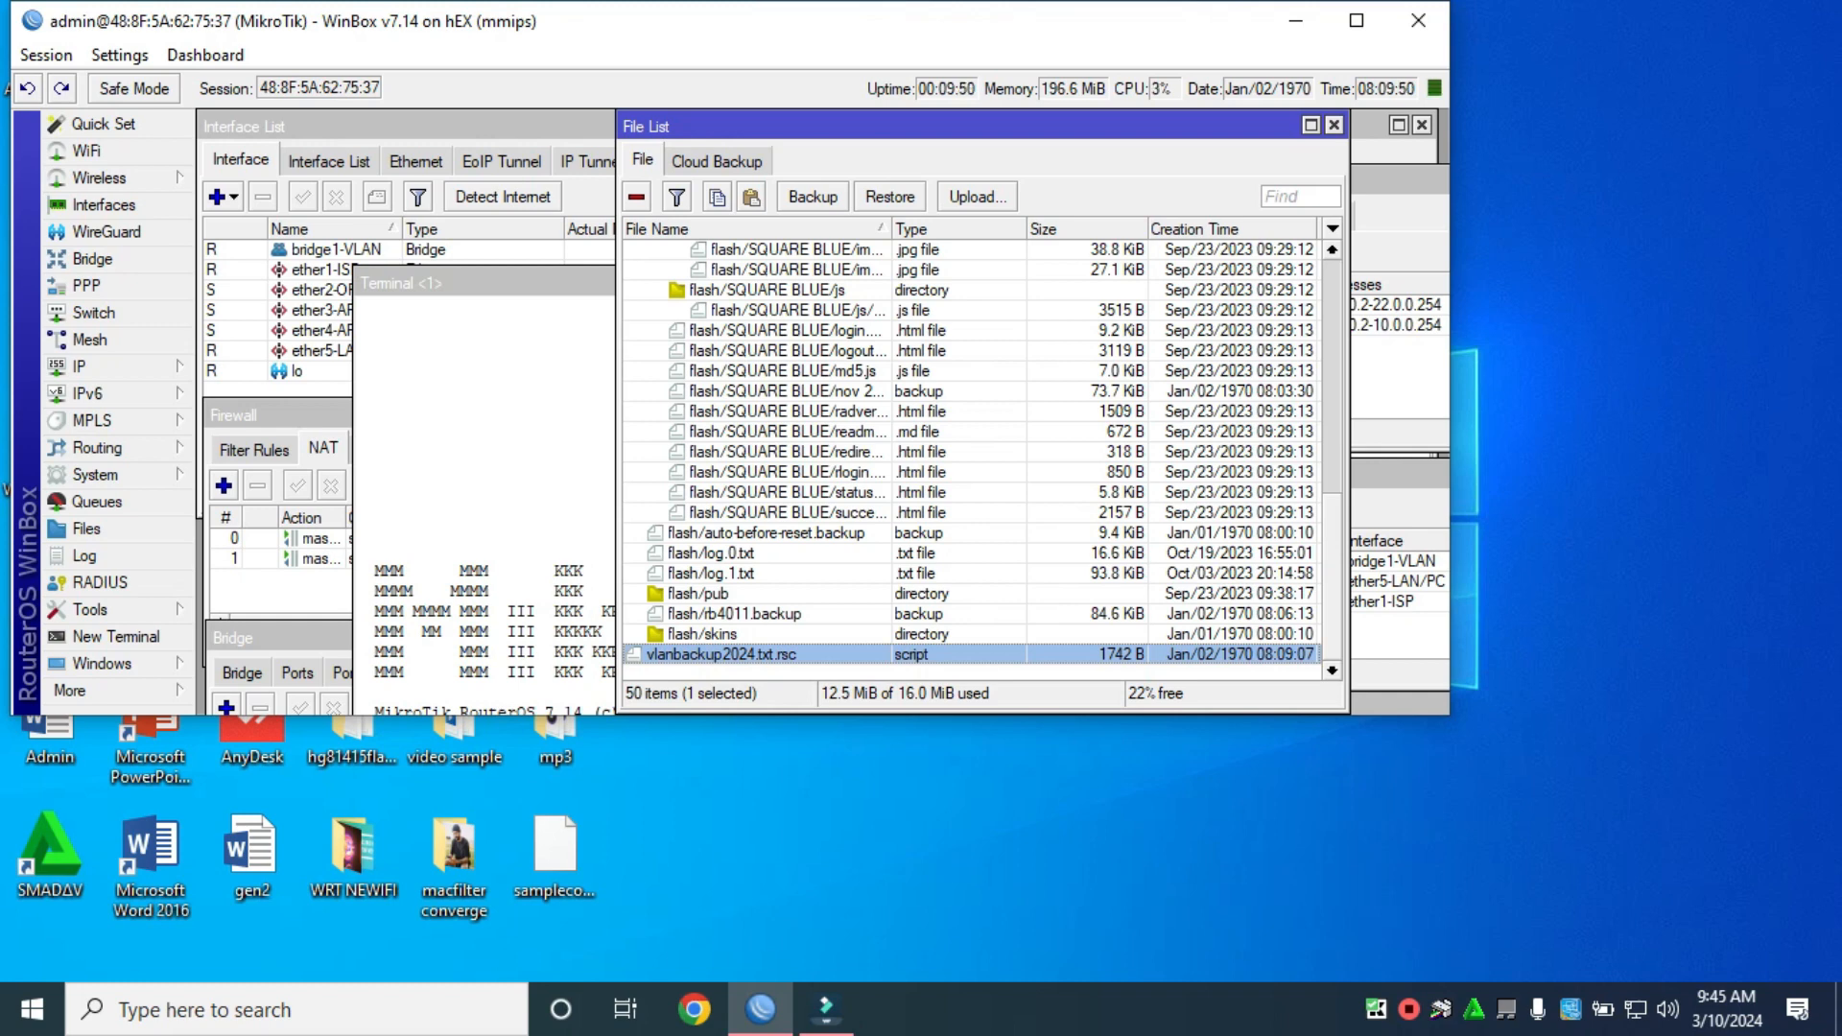
left_click_drag(749, 655, 1348, 844)
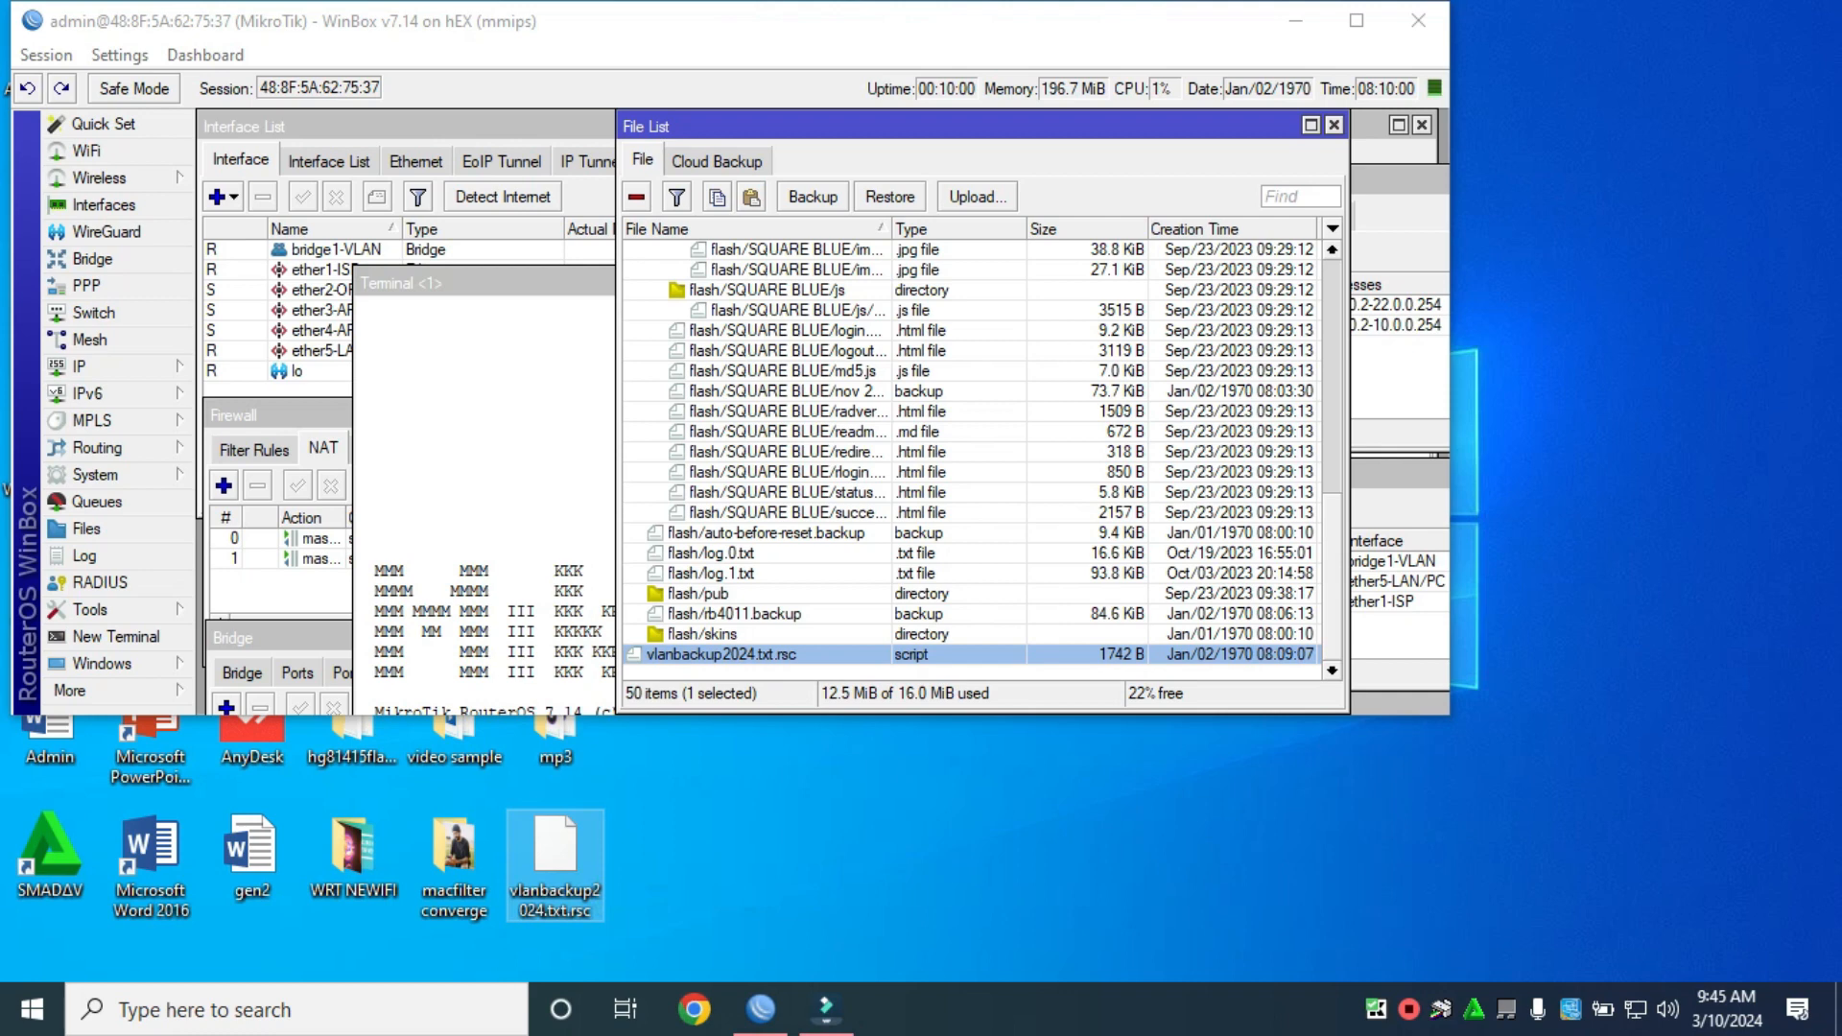
left_click(1334, 125)
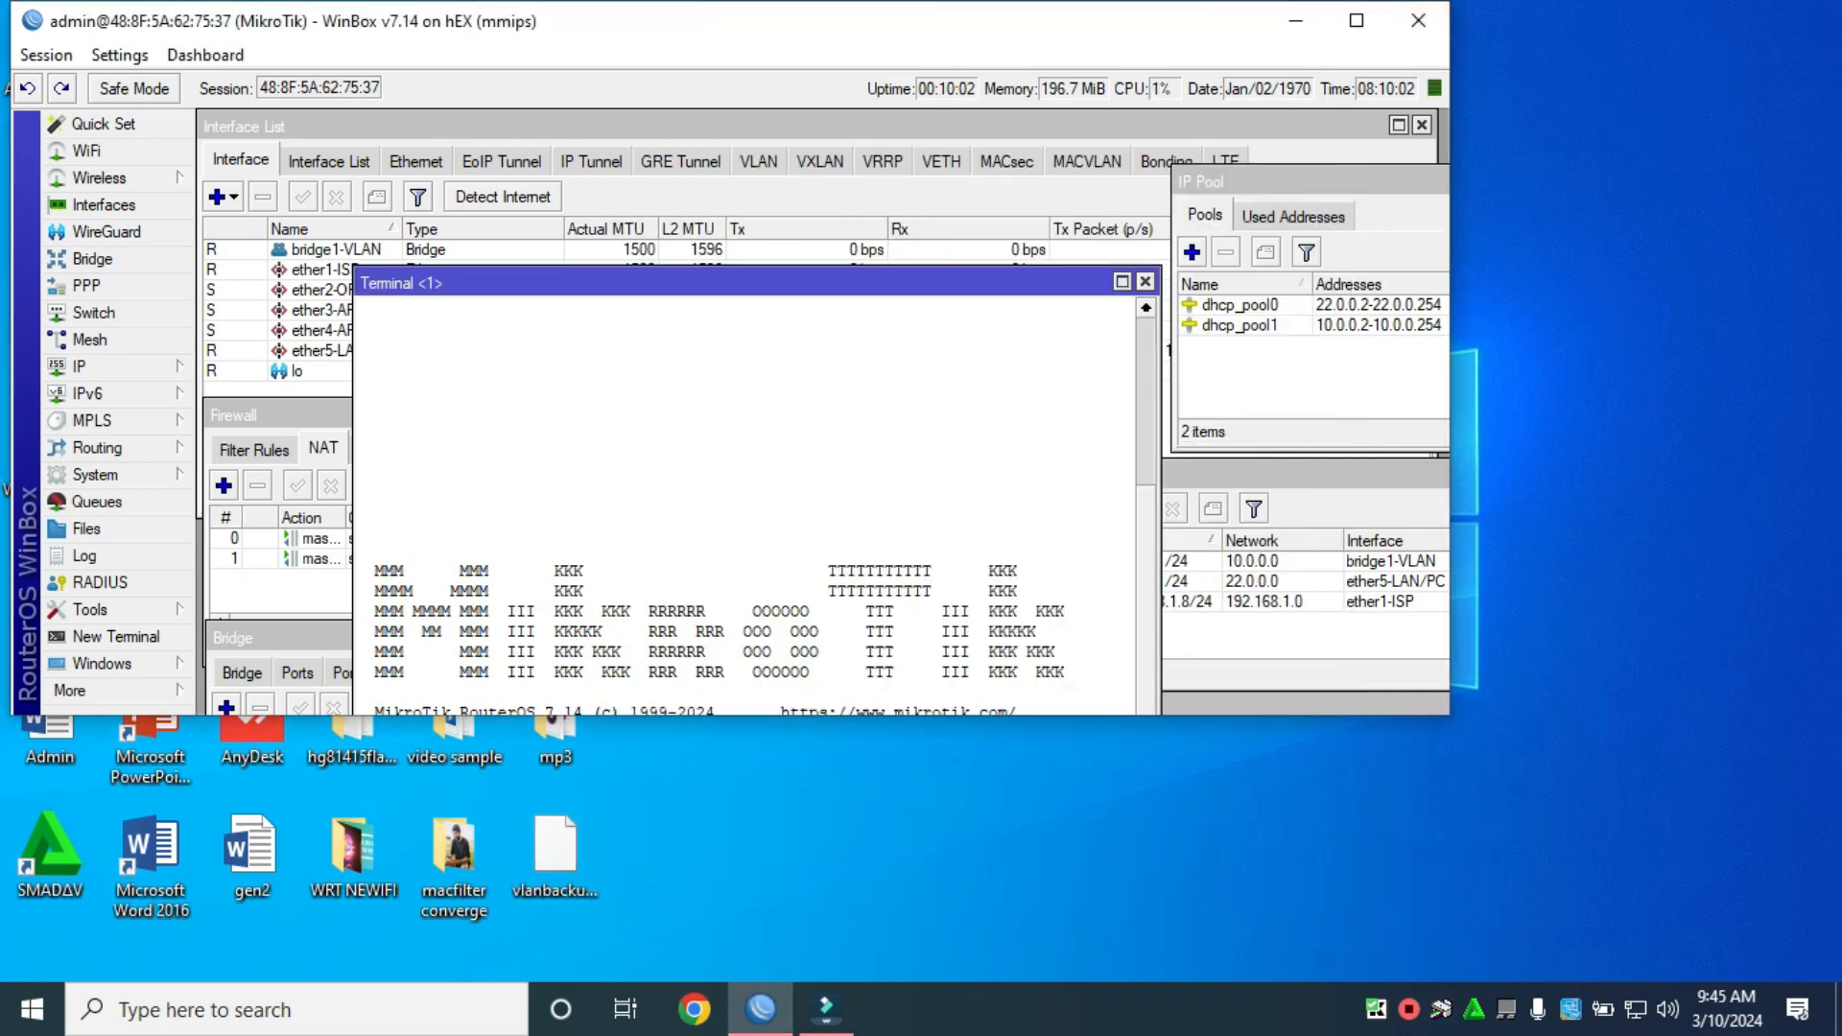
left_click(1145, 282)
Reset the router configuration with No Default Configuration and Do Not Backup ticked, confirming the reboot.
left_click(1357, 20)
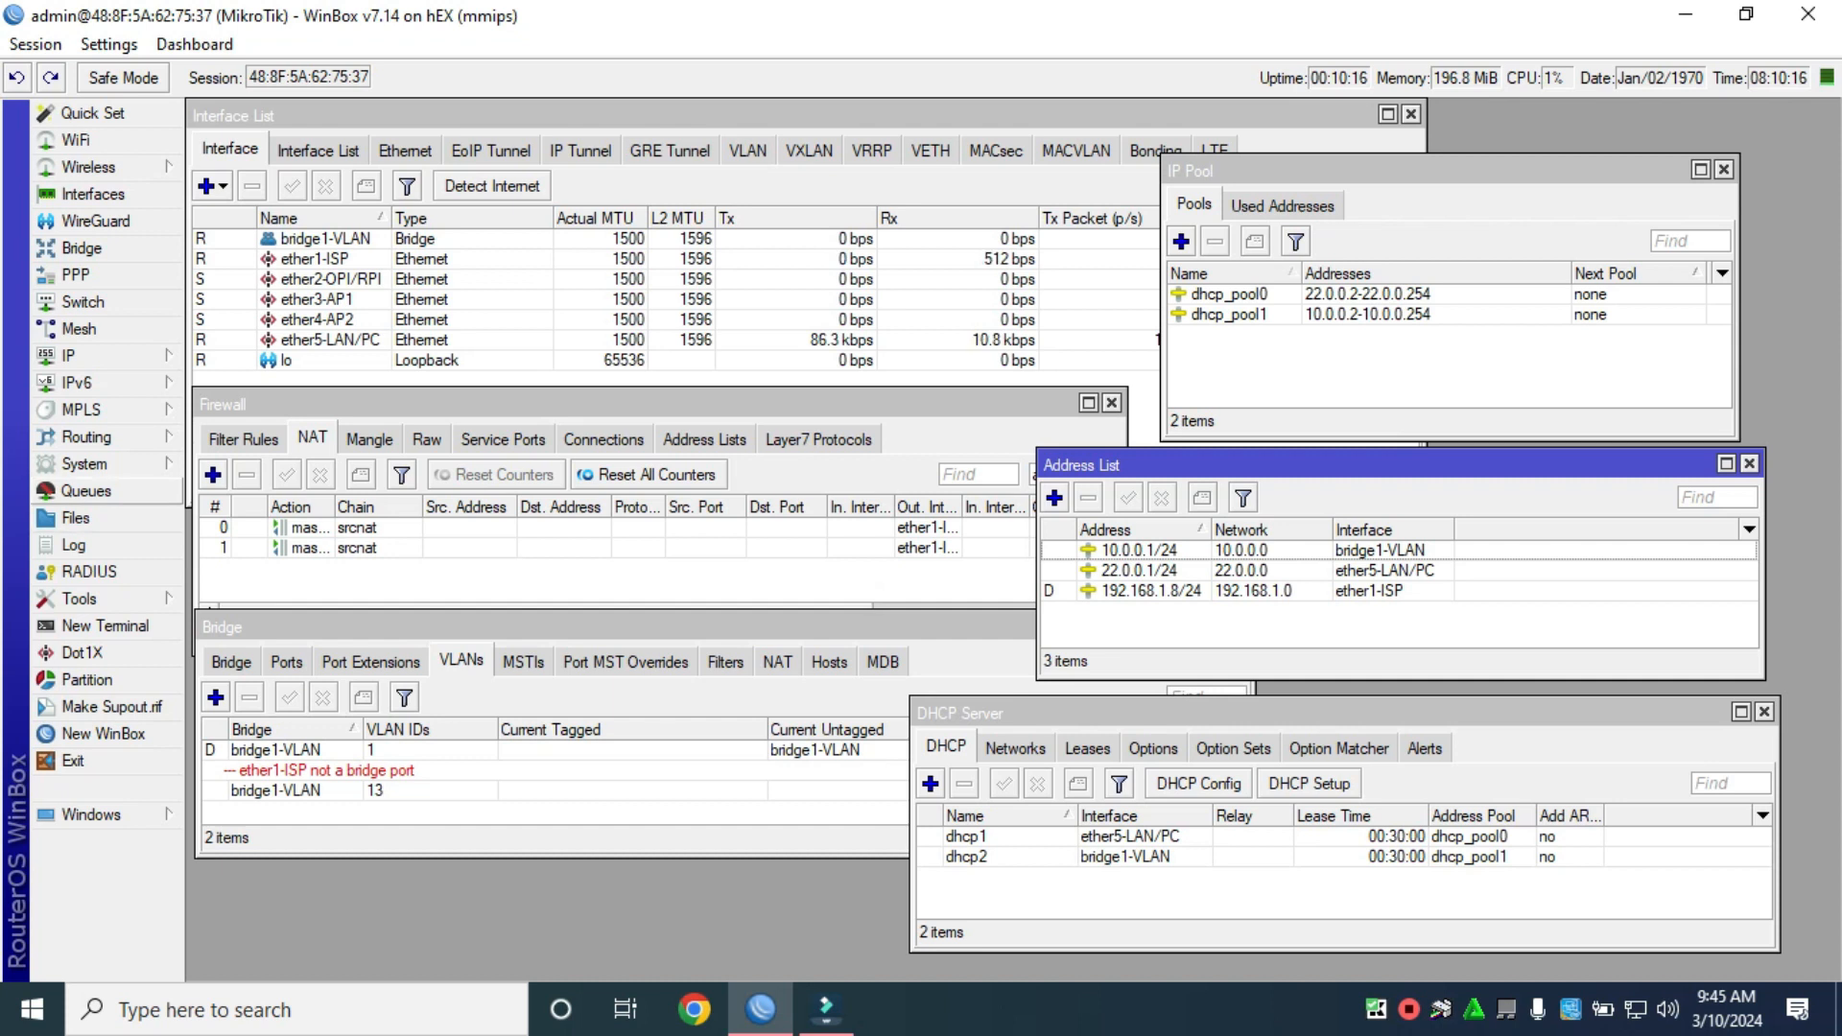
left_click(84, 463)
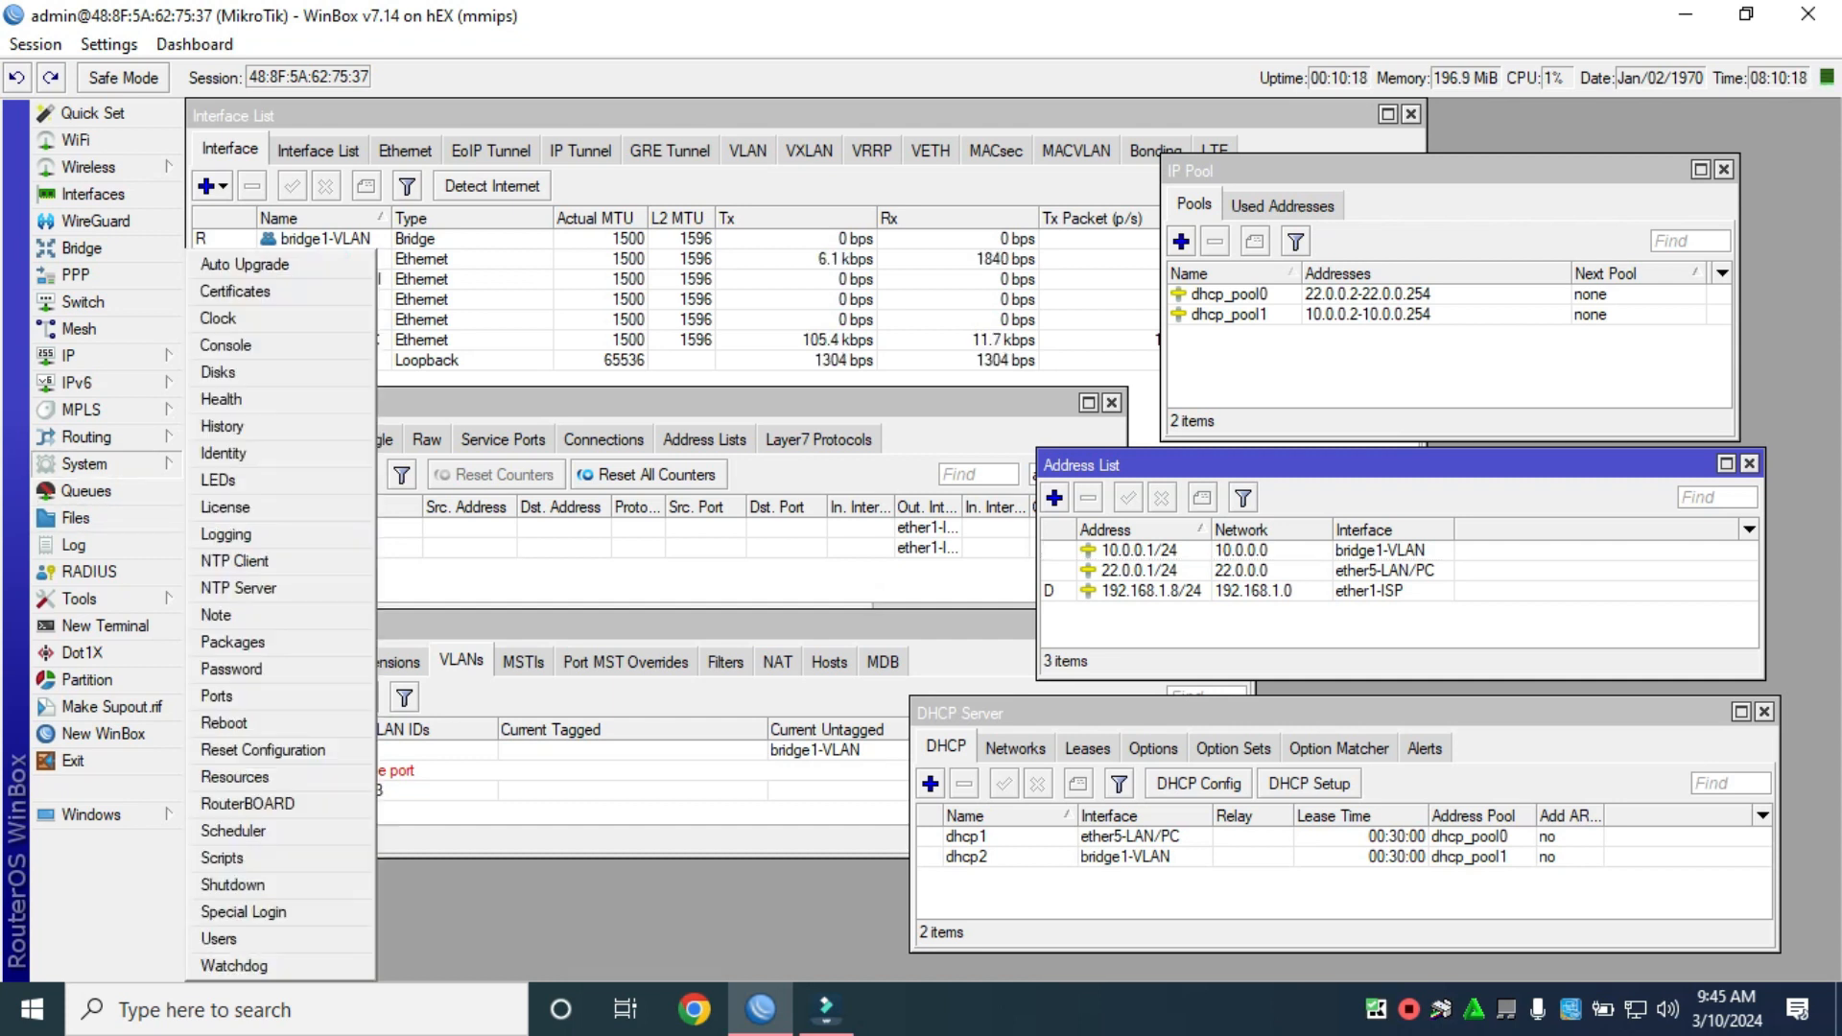
left_click(262, 749)
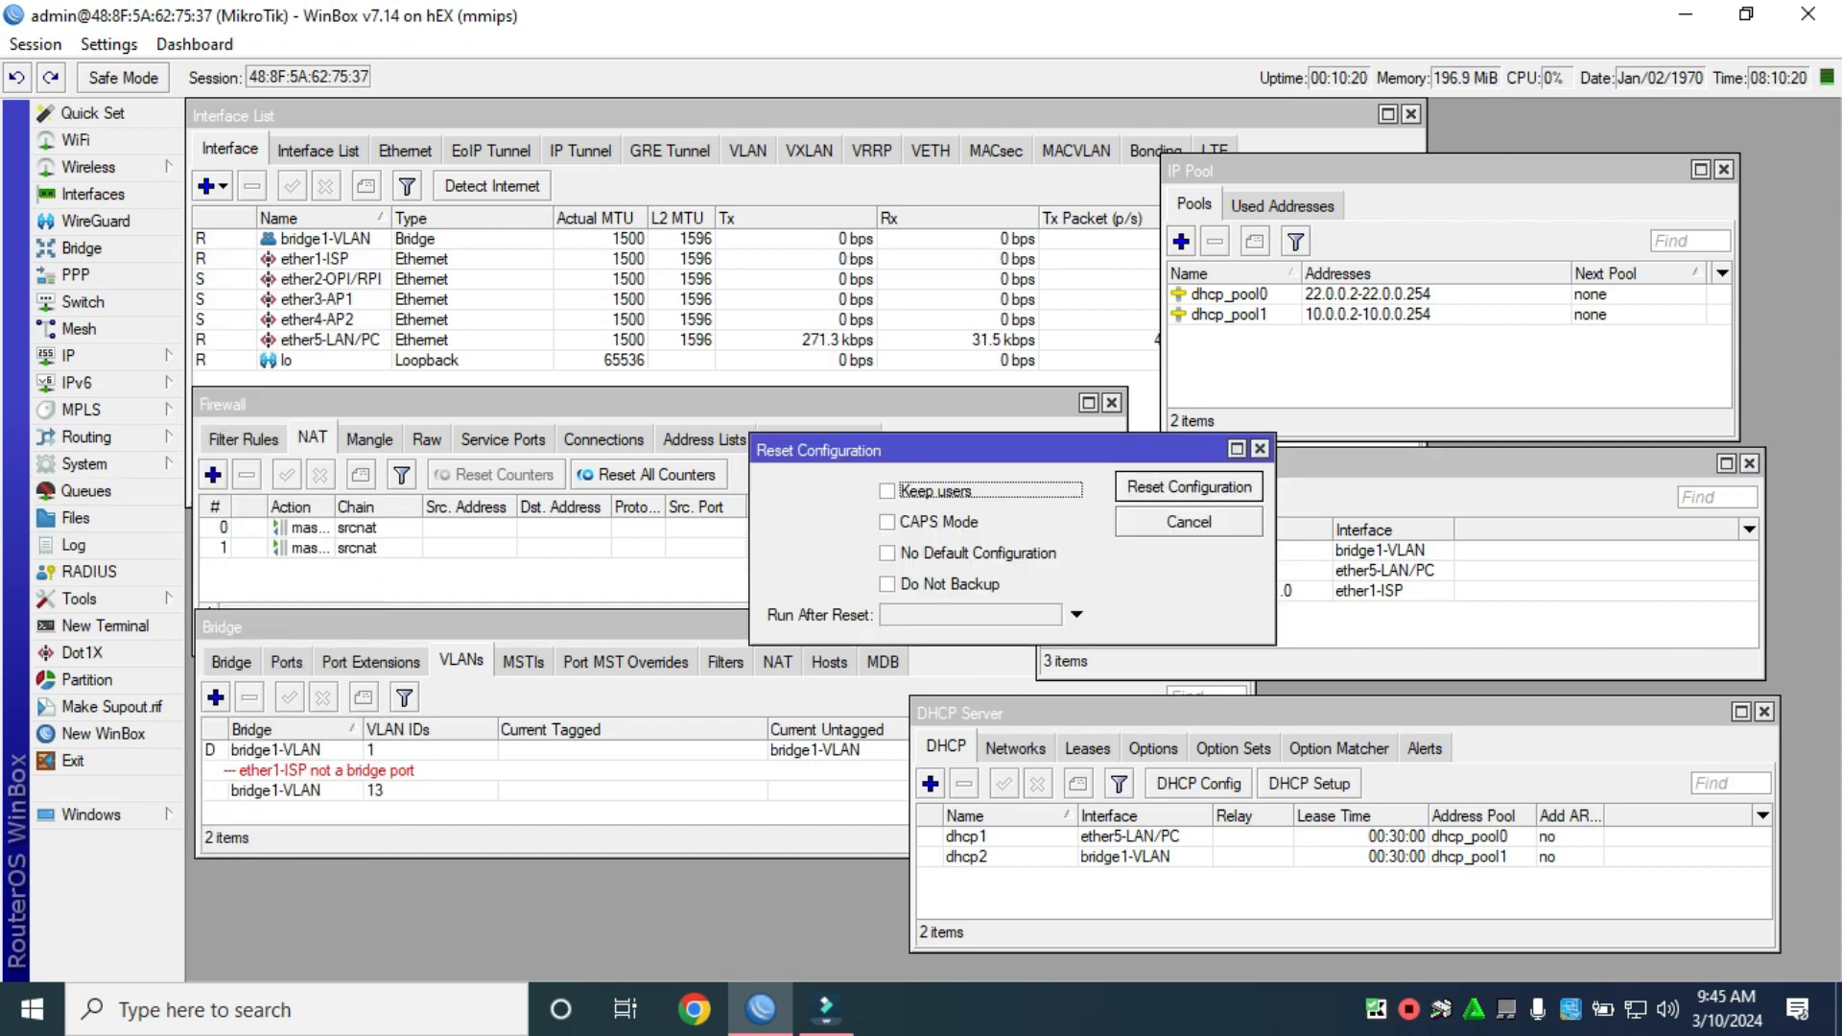
left_click(888, 553)
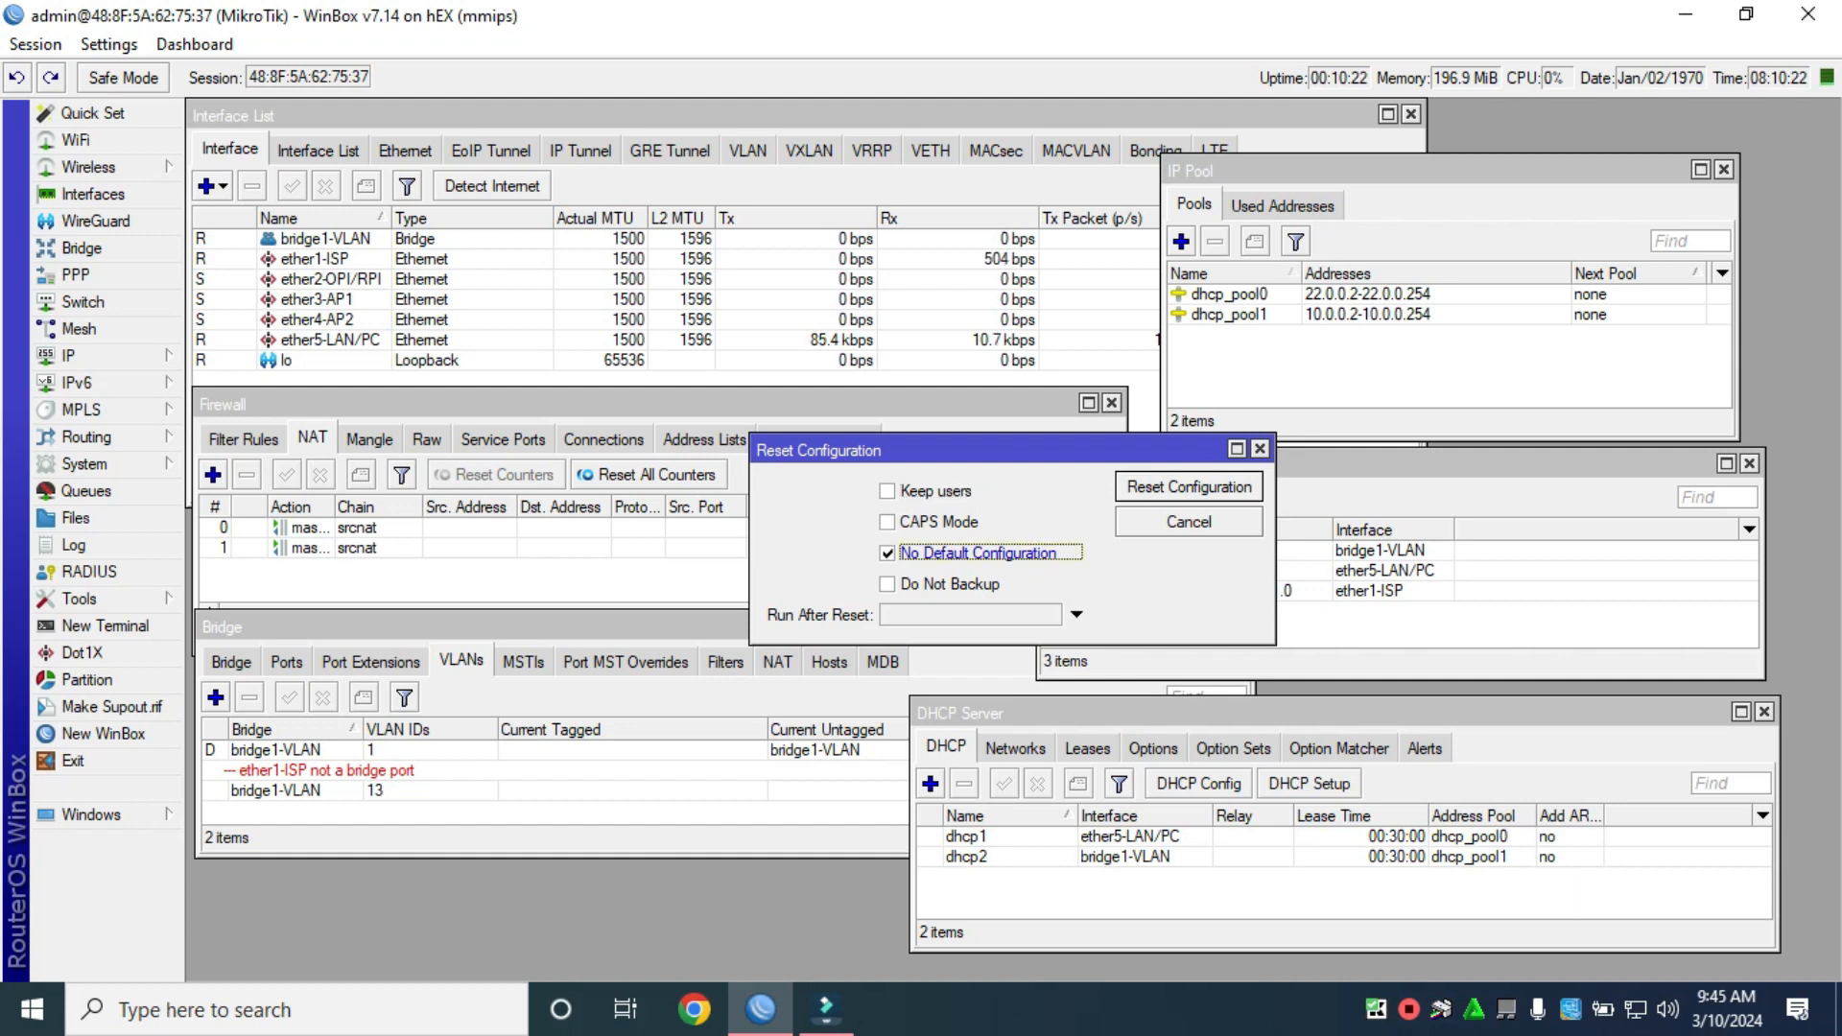
left_click(887, 584)
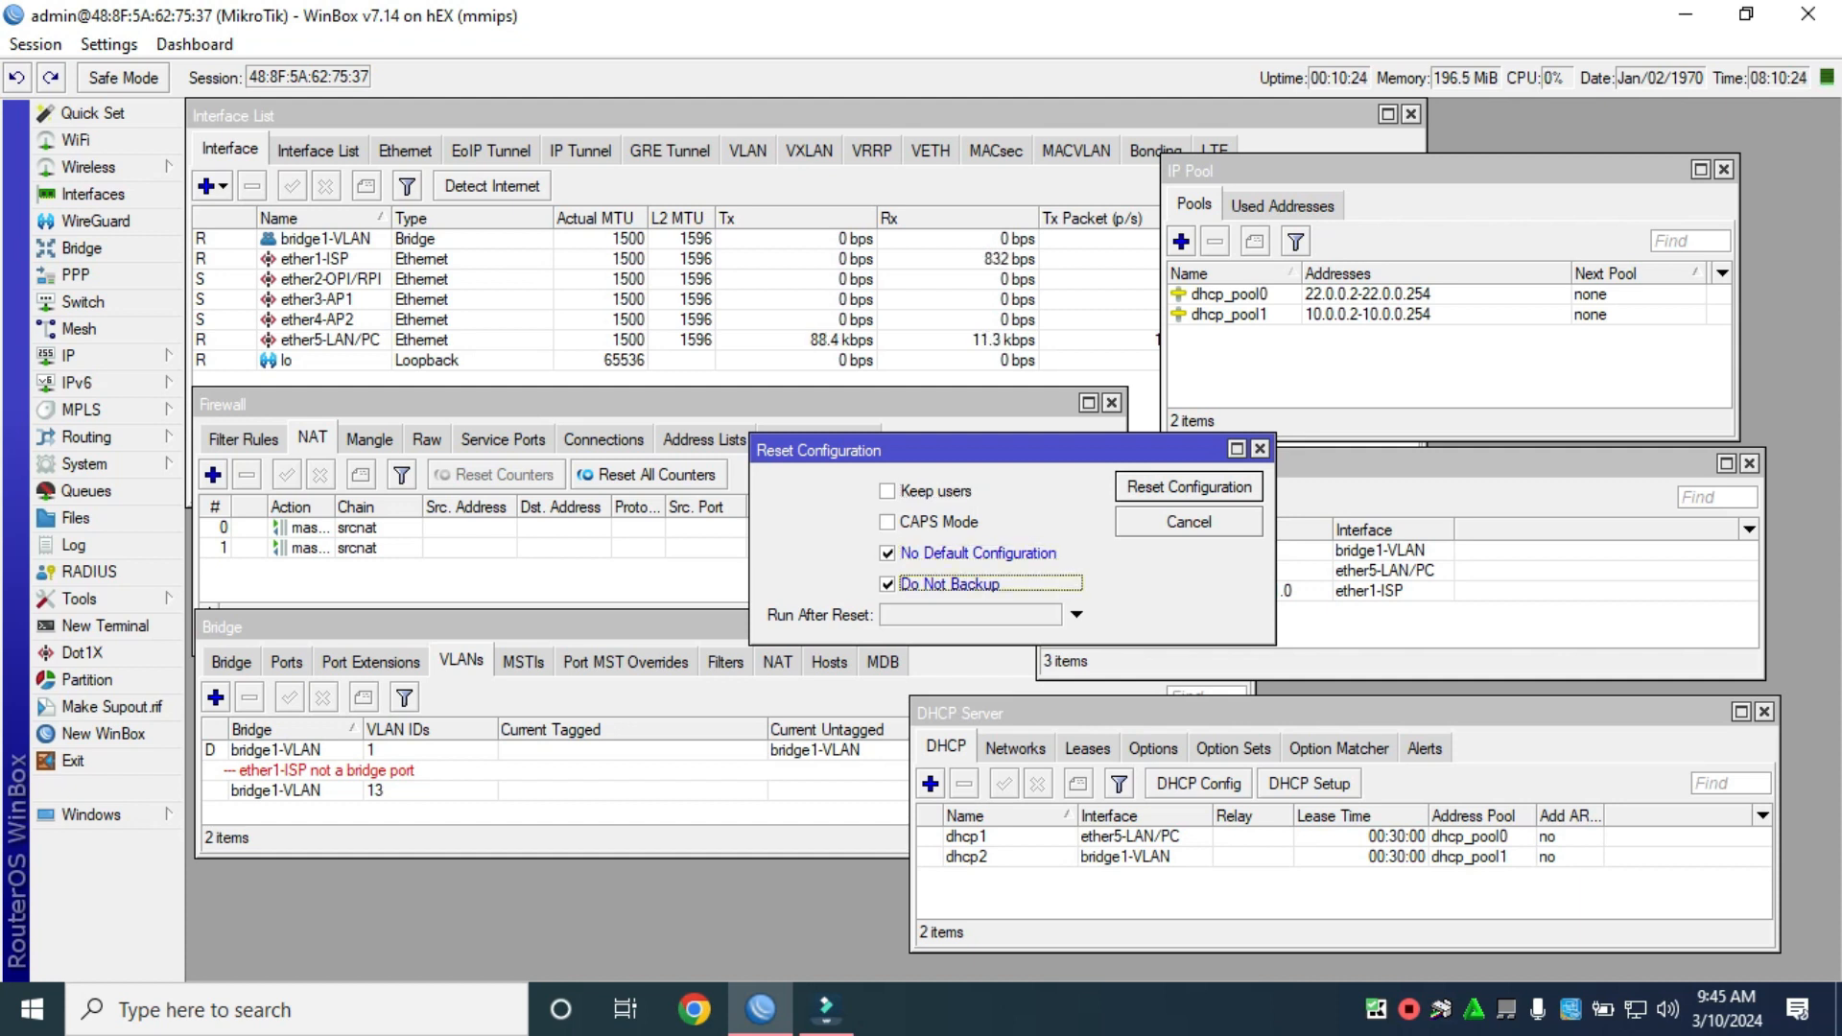
left_click(1190, 488)
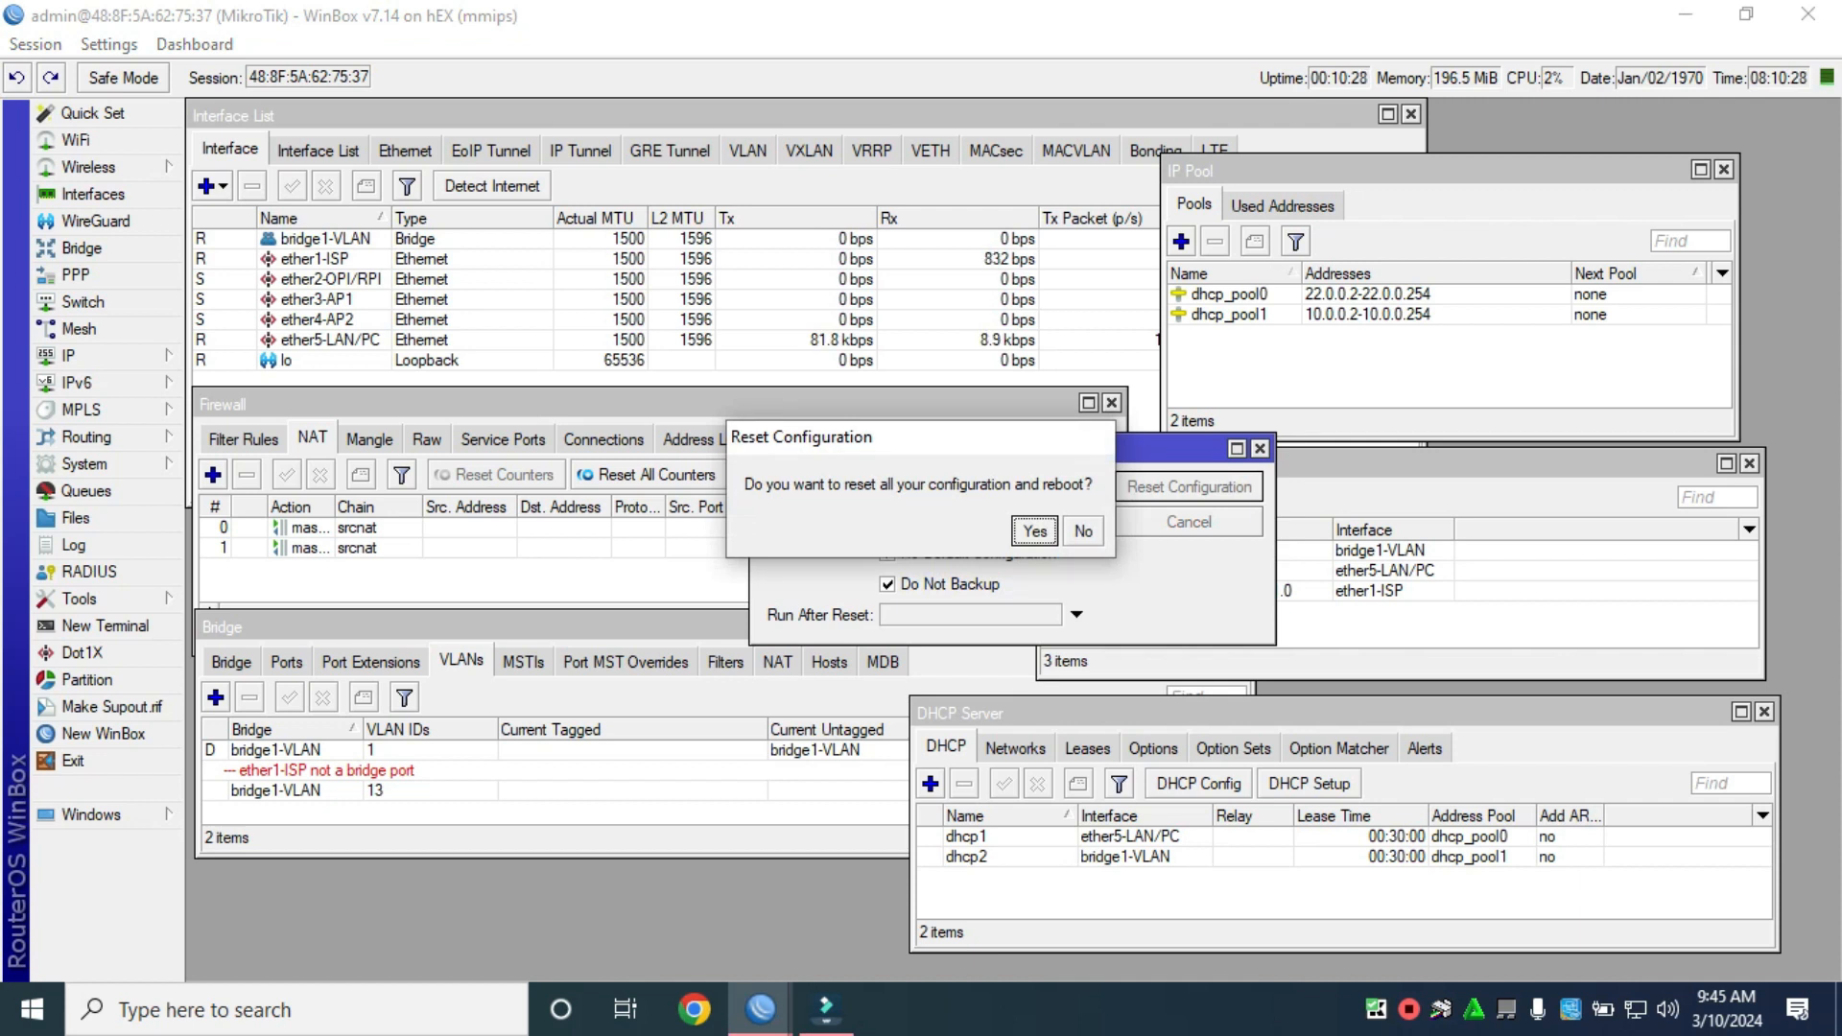
key("Return")
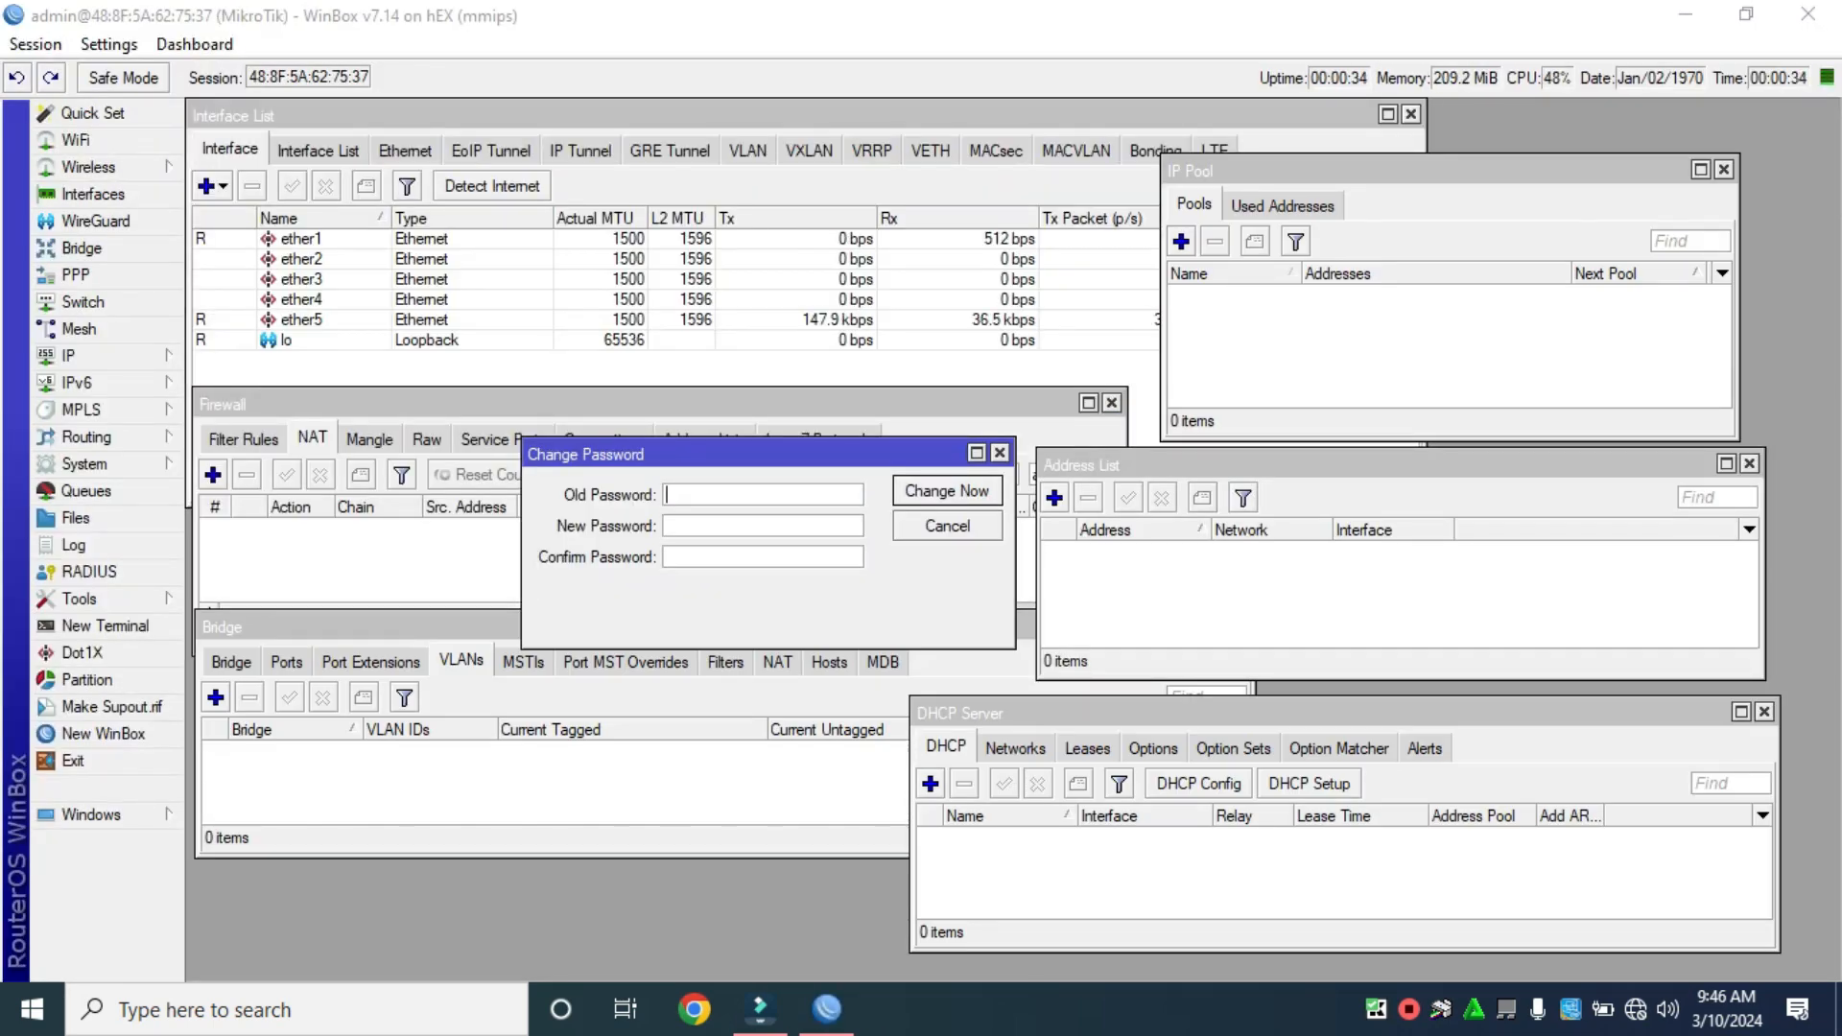
Enter and confirm a new router password and apply it with Change Now.
left_click(763, 526)
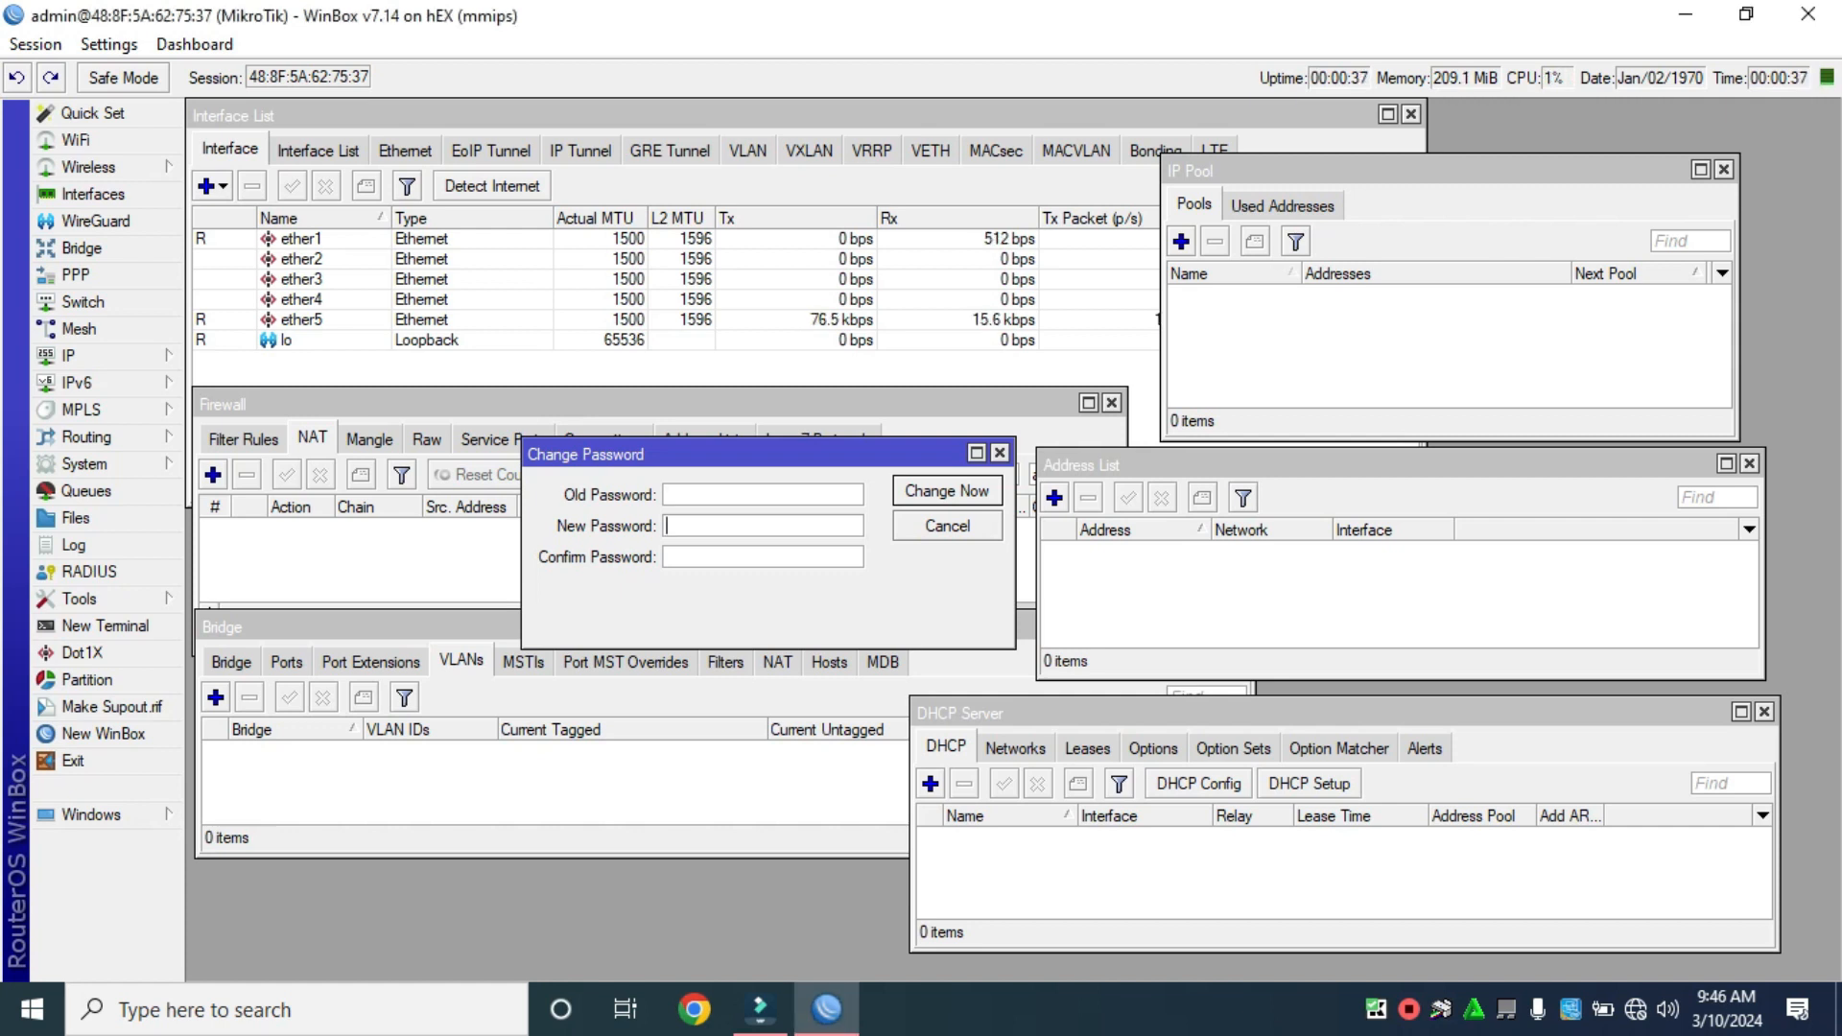
type("***")
left_click(763, 556)
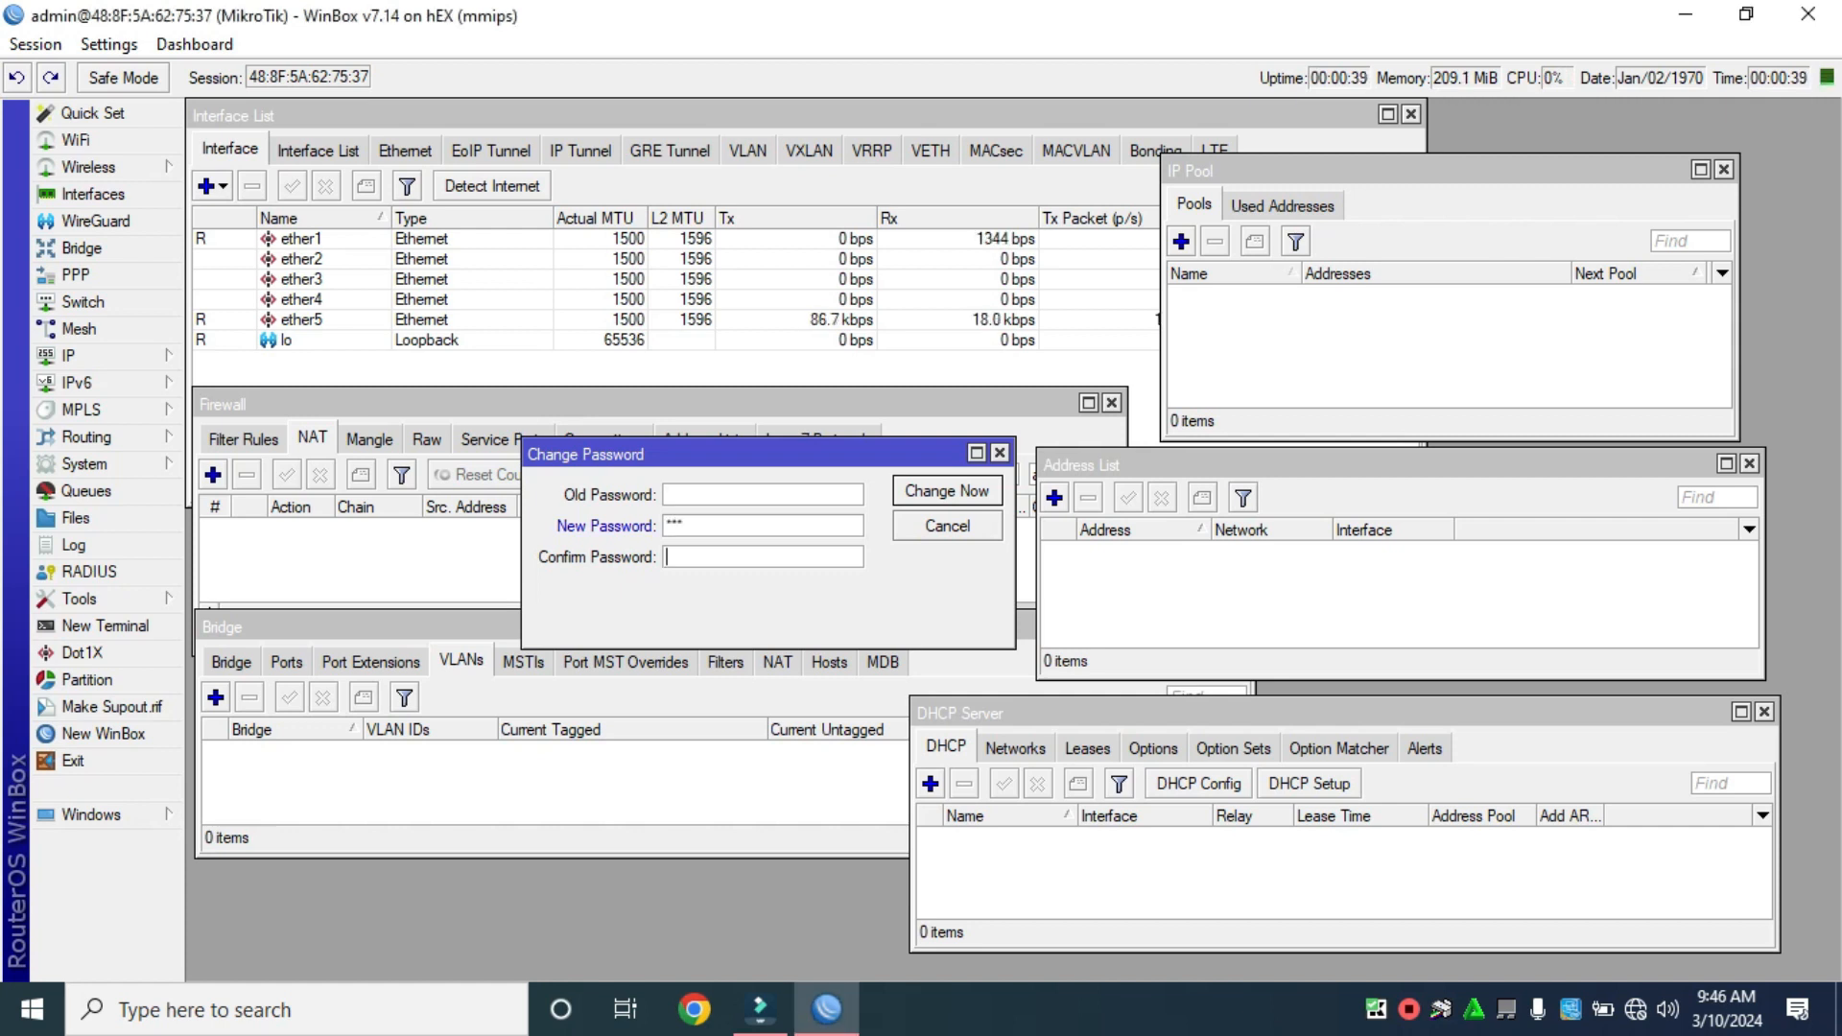
type("***")
key("Return")
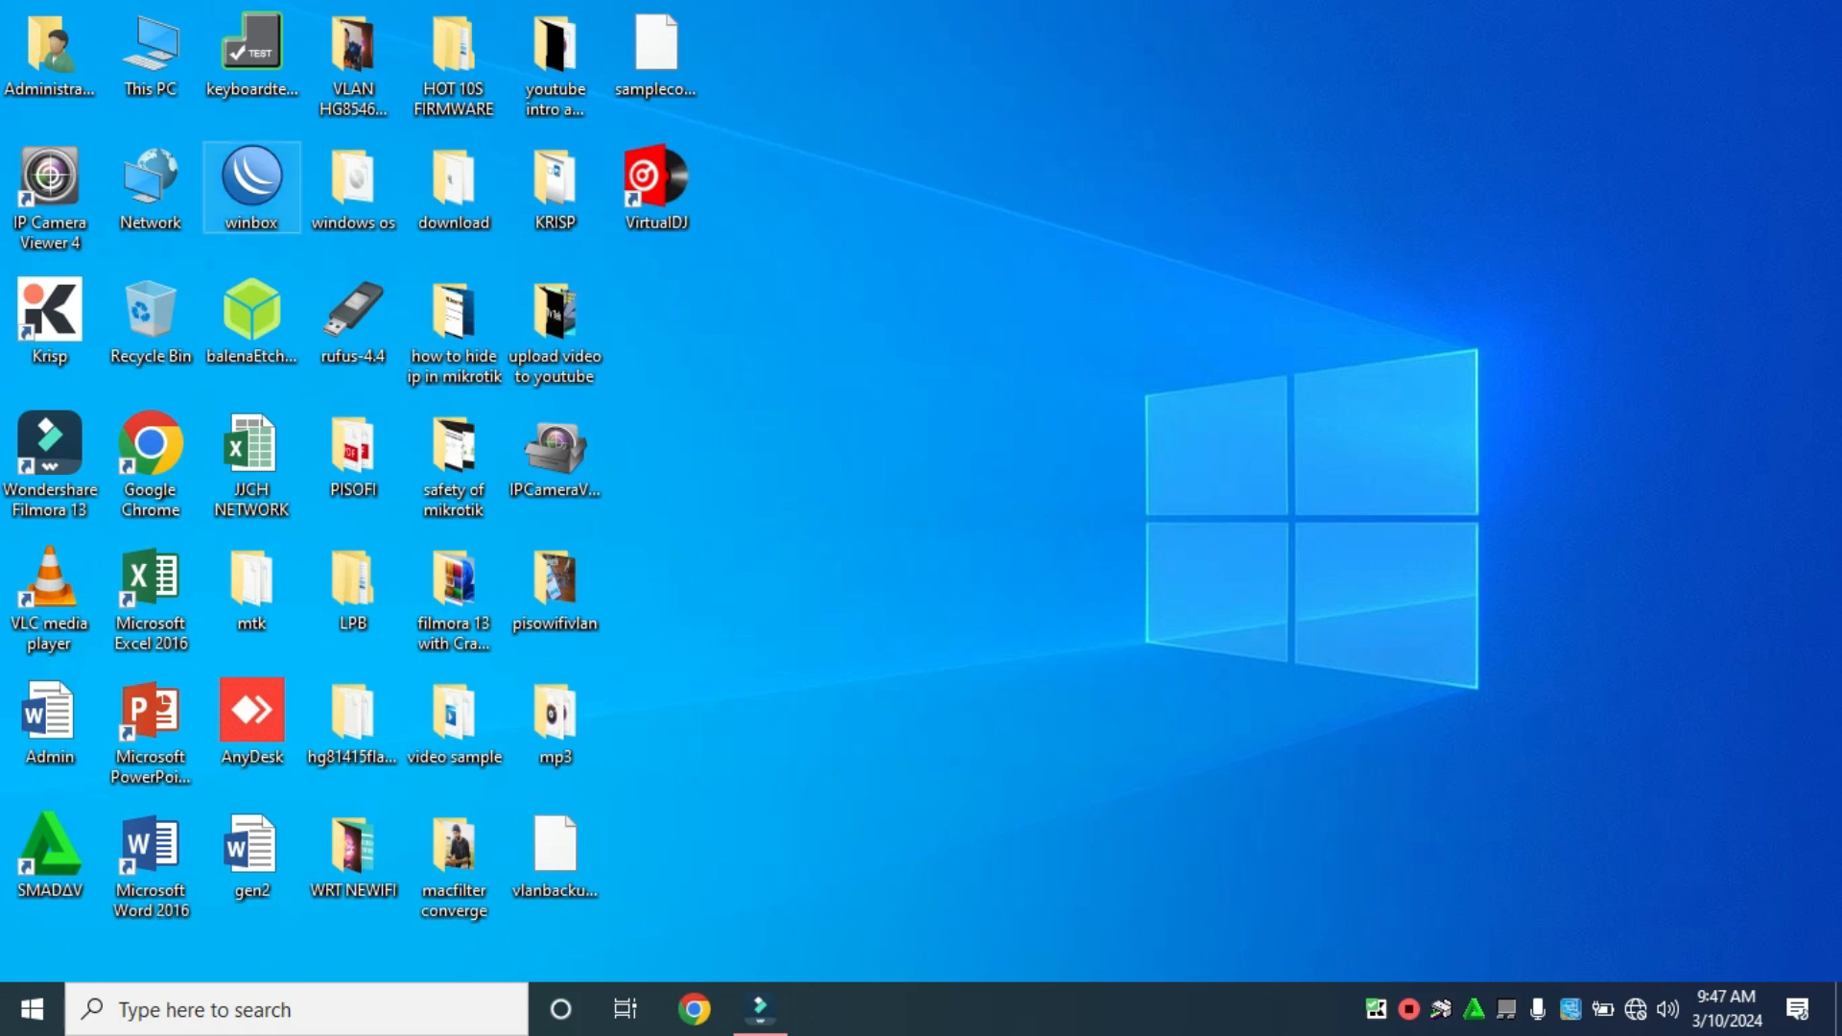
Launch WinBox, connect to neighbour 48:8F:5A:62:75:37 with the new password, and restore down the window.
double_click(251, 186)
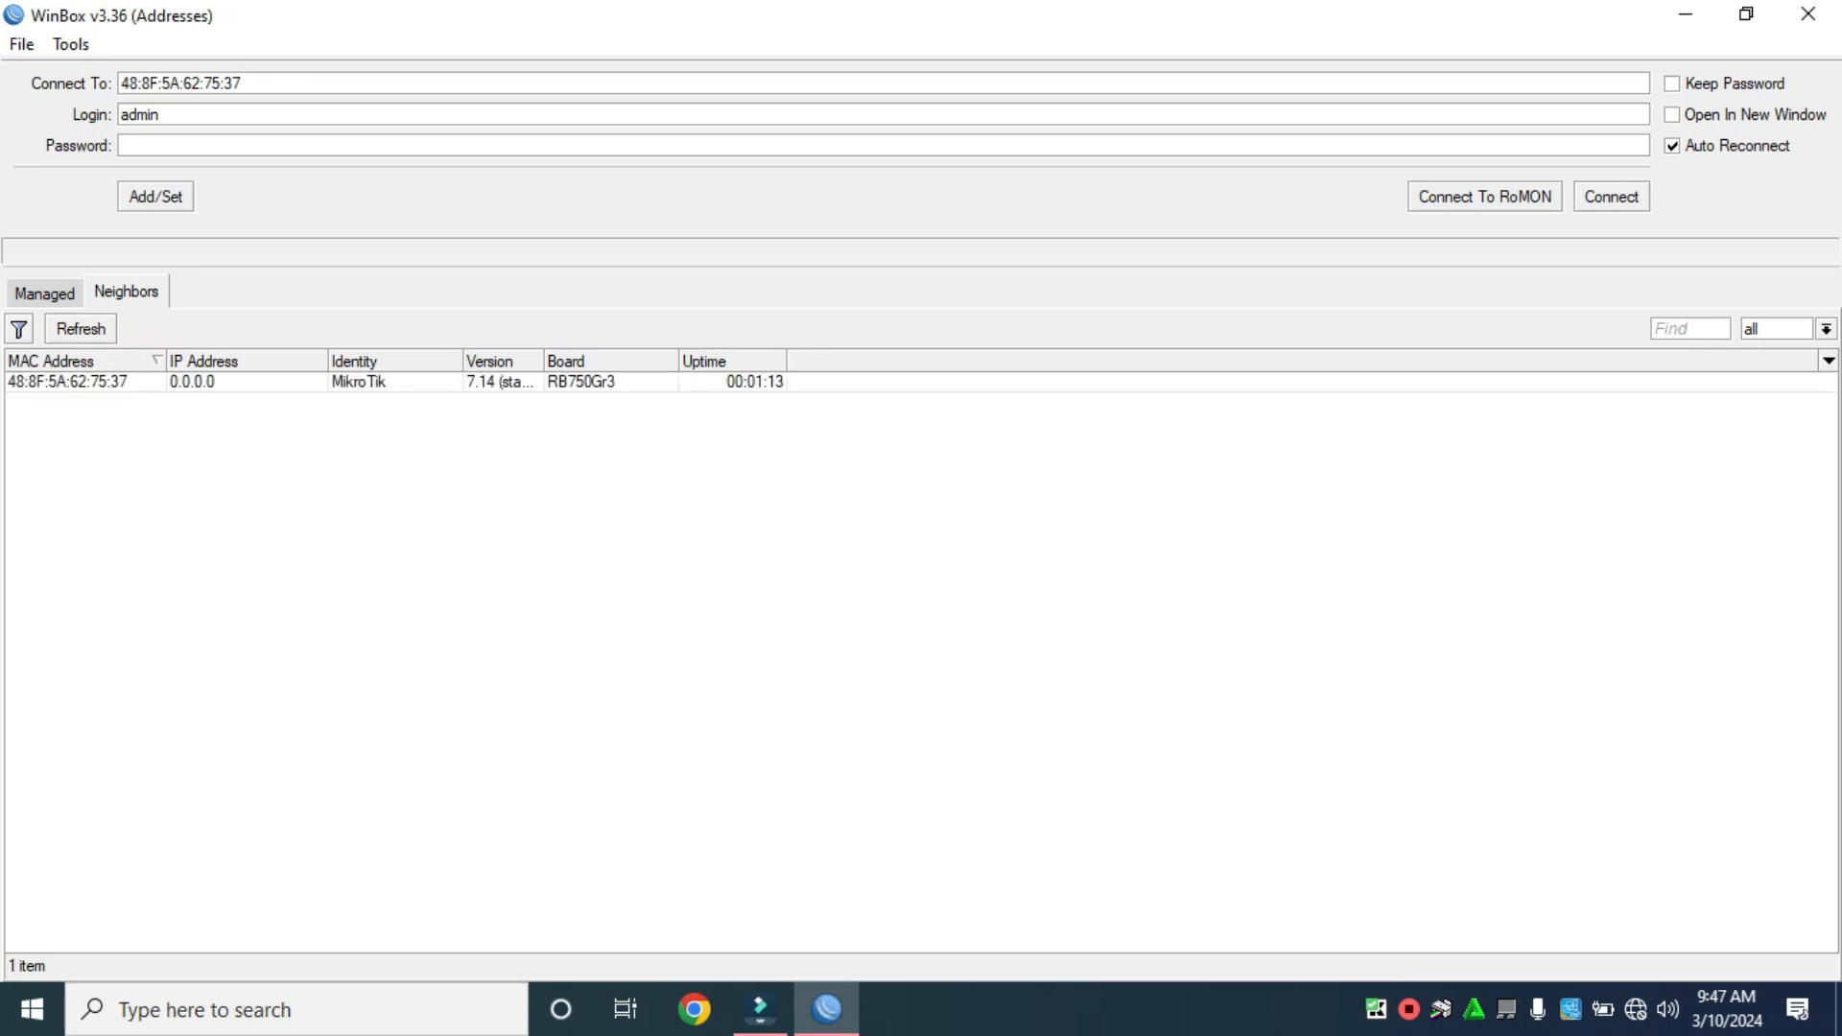
left_click(67, 381)
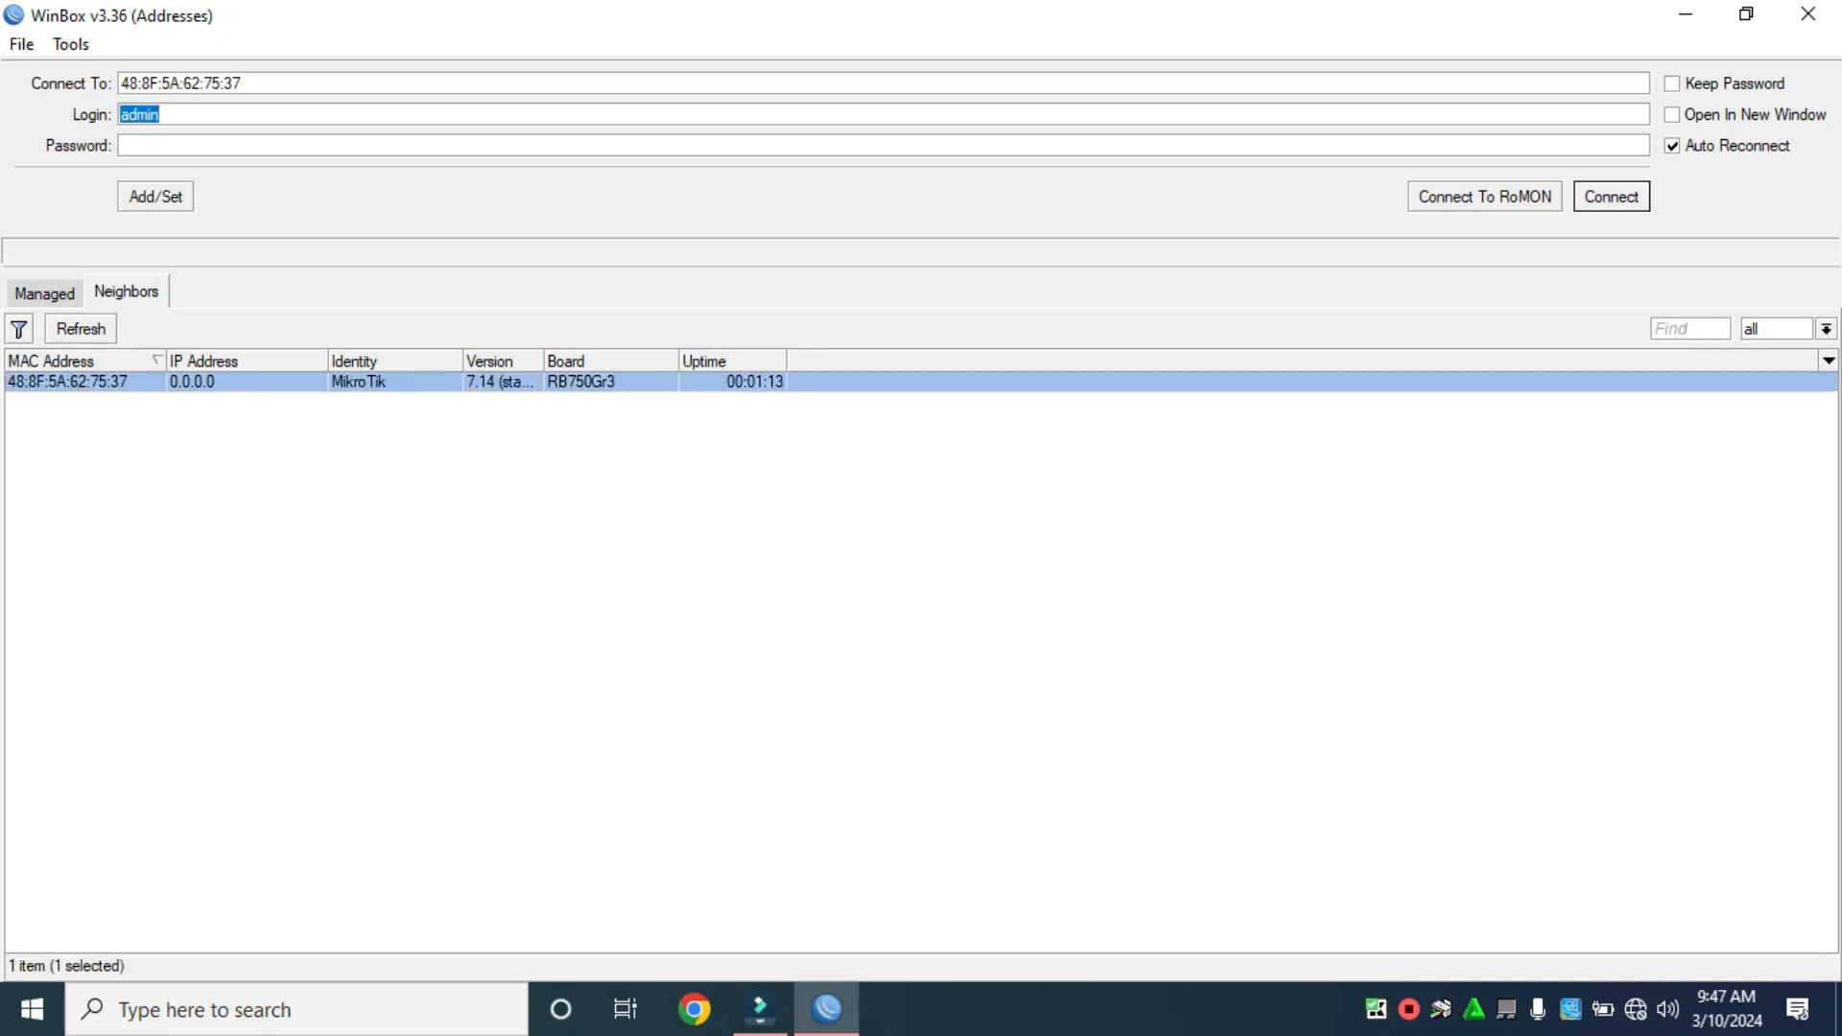
left_click(144, 145)
type("***")
key("Return")
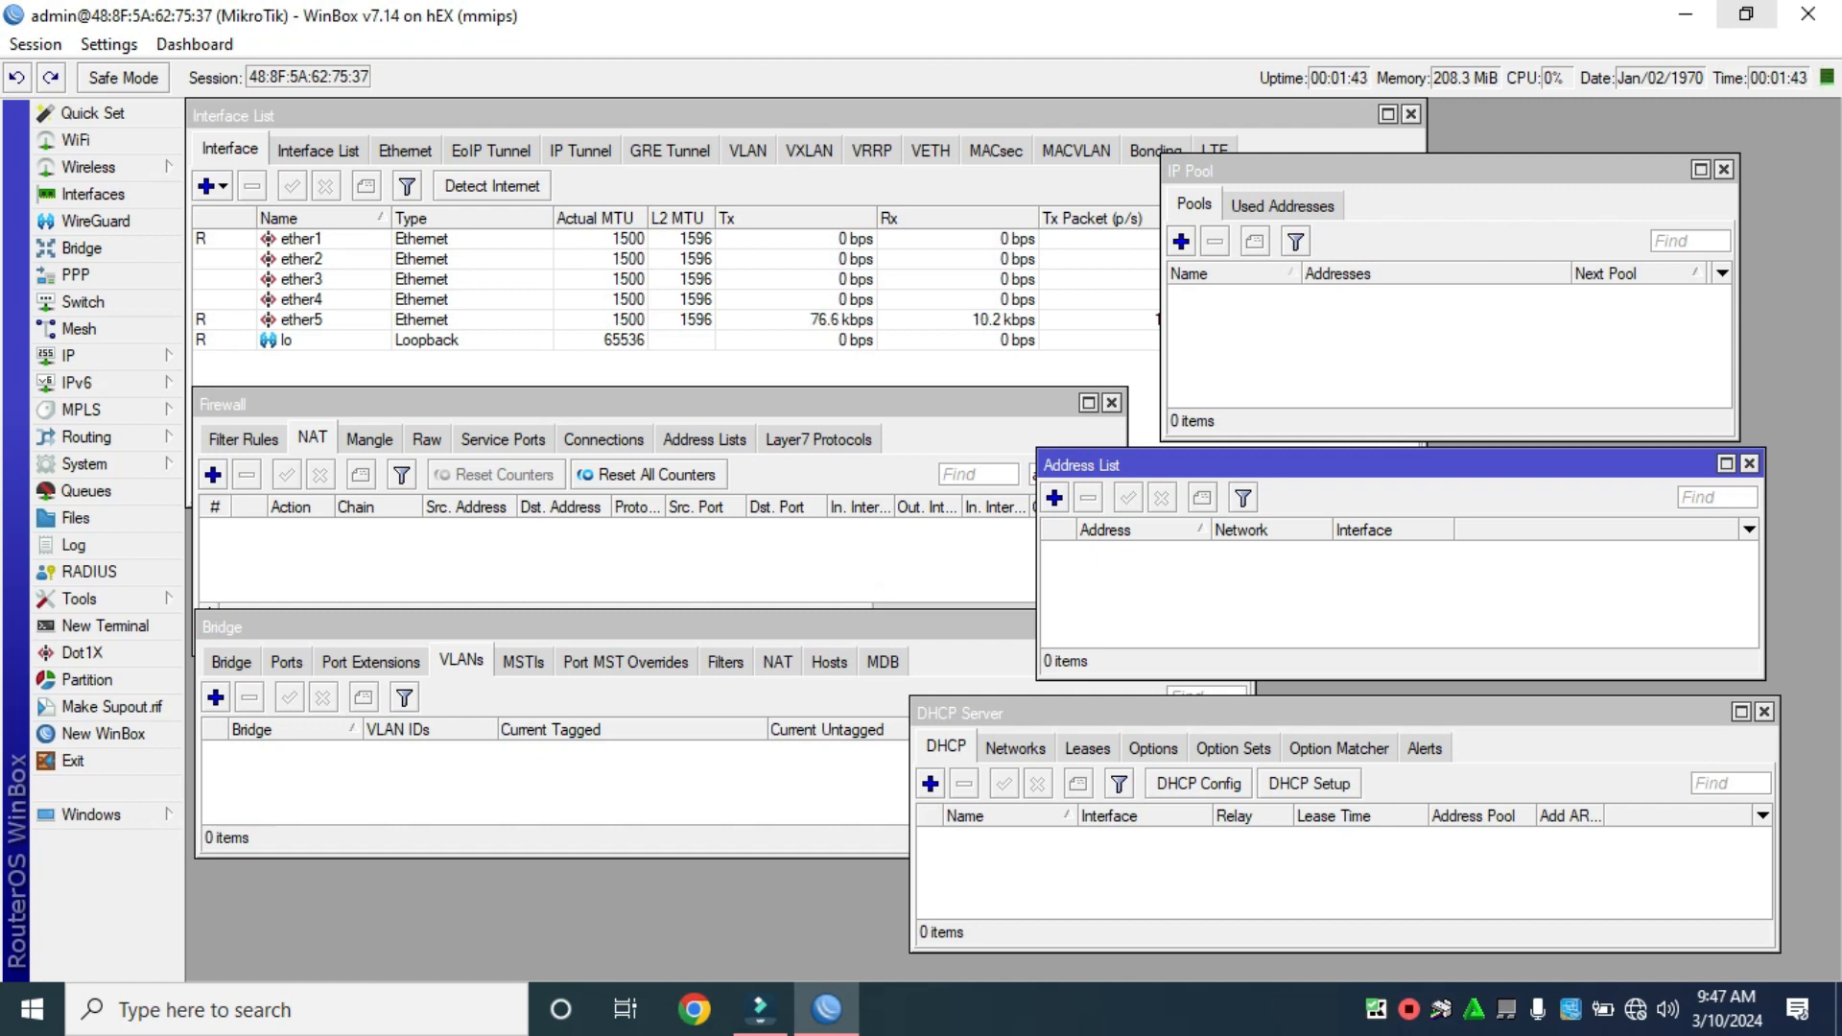
left_click(1746, 15)
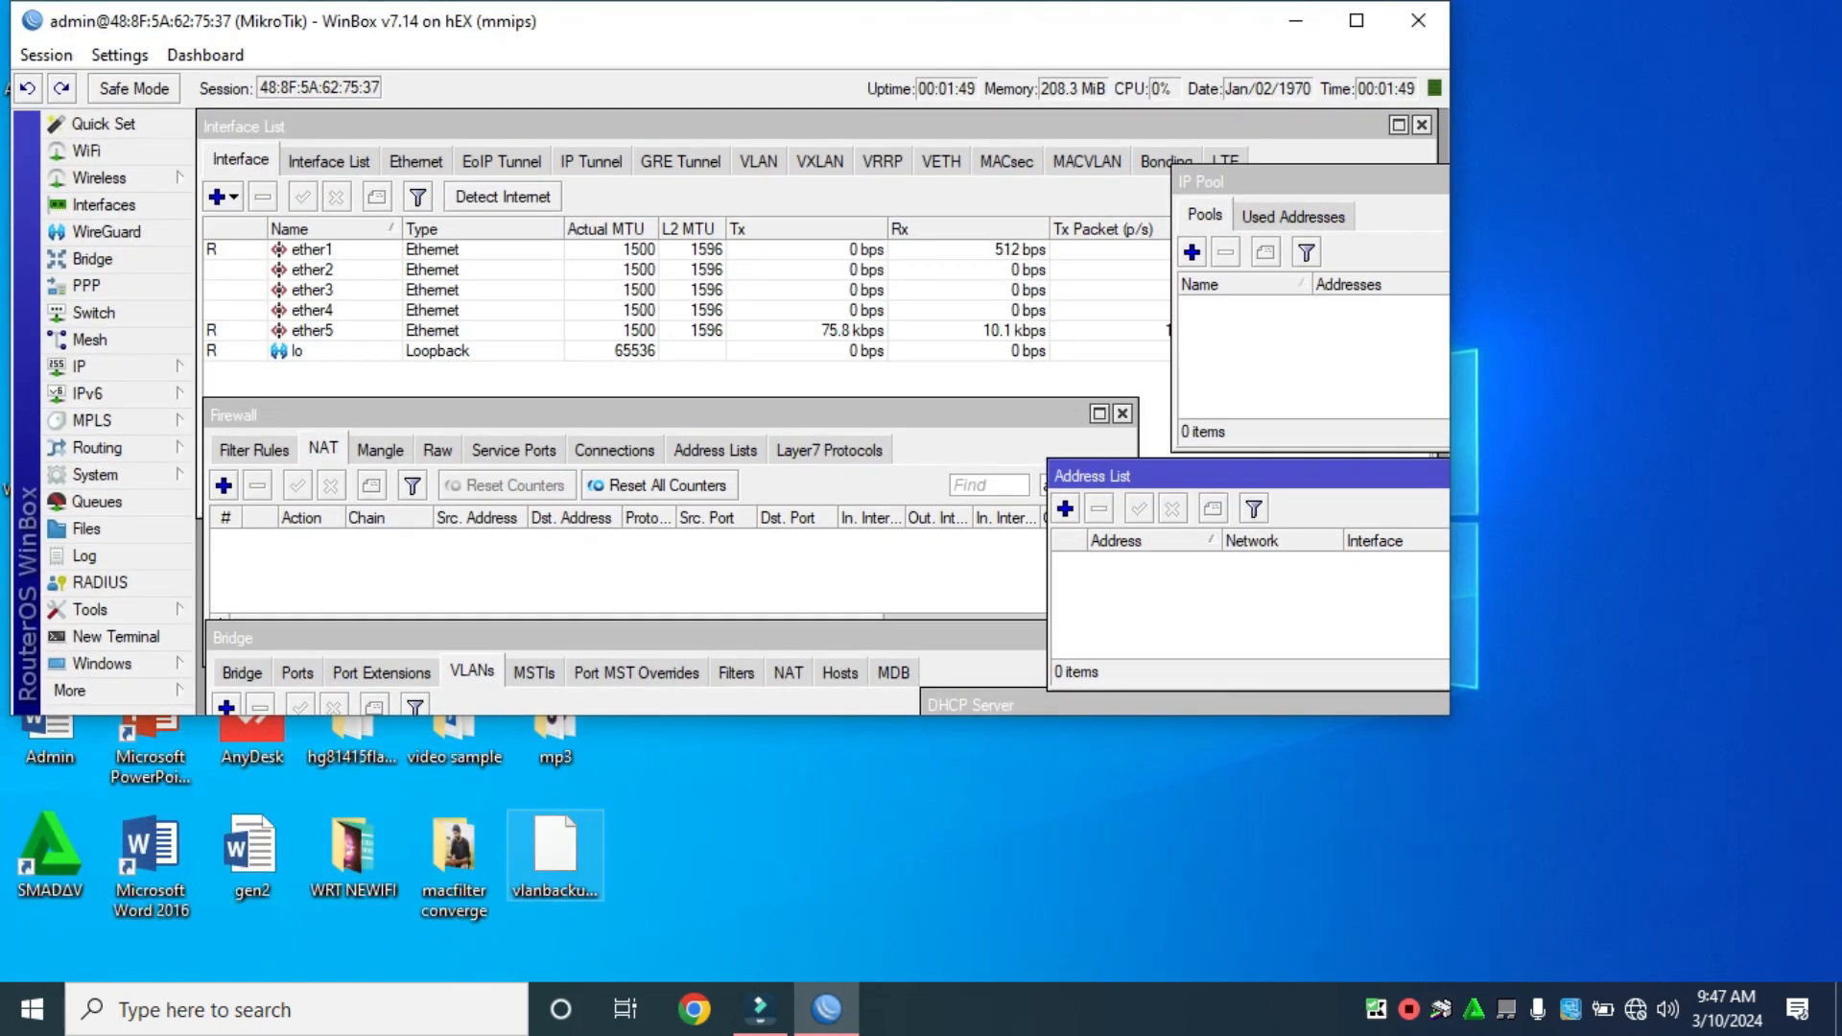
Open vlanbackup2024.txt.rsc in Notepad++, scroll through it, and highlight the OPI/RPI untagged text on line 28.
right_click(561, 861)
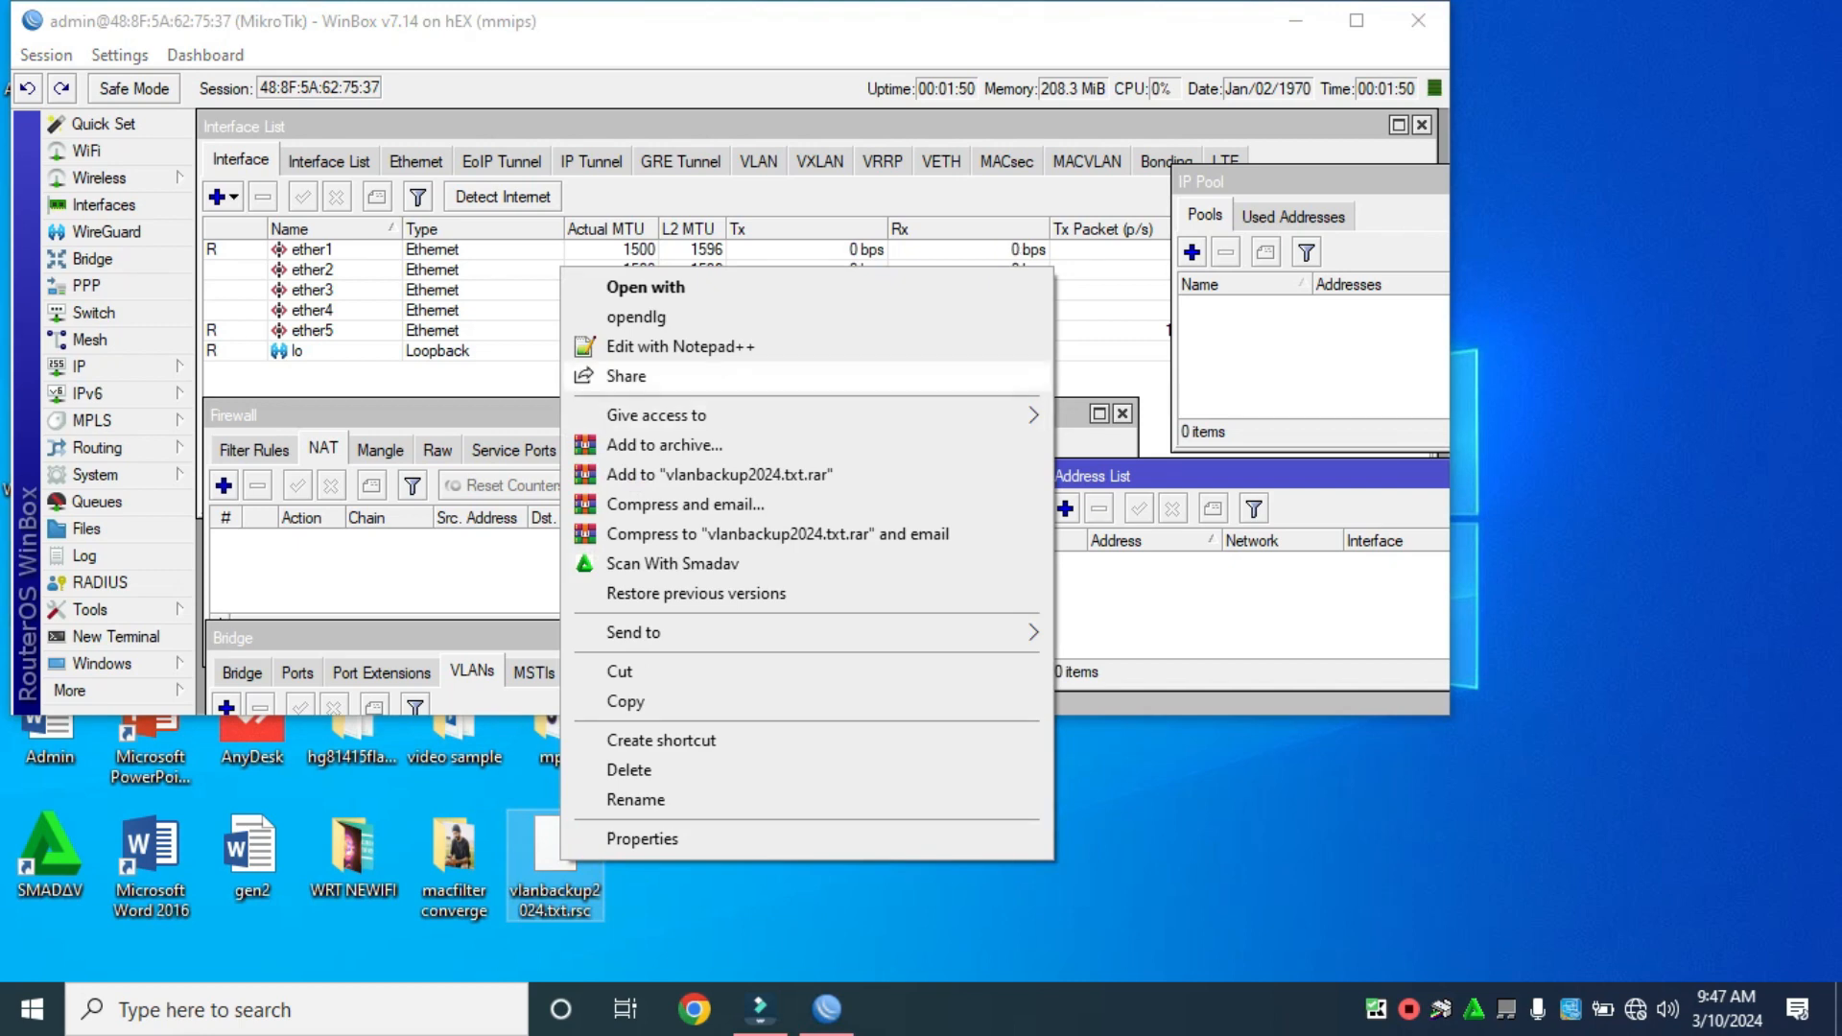
left_click(679, 346)
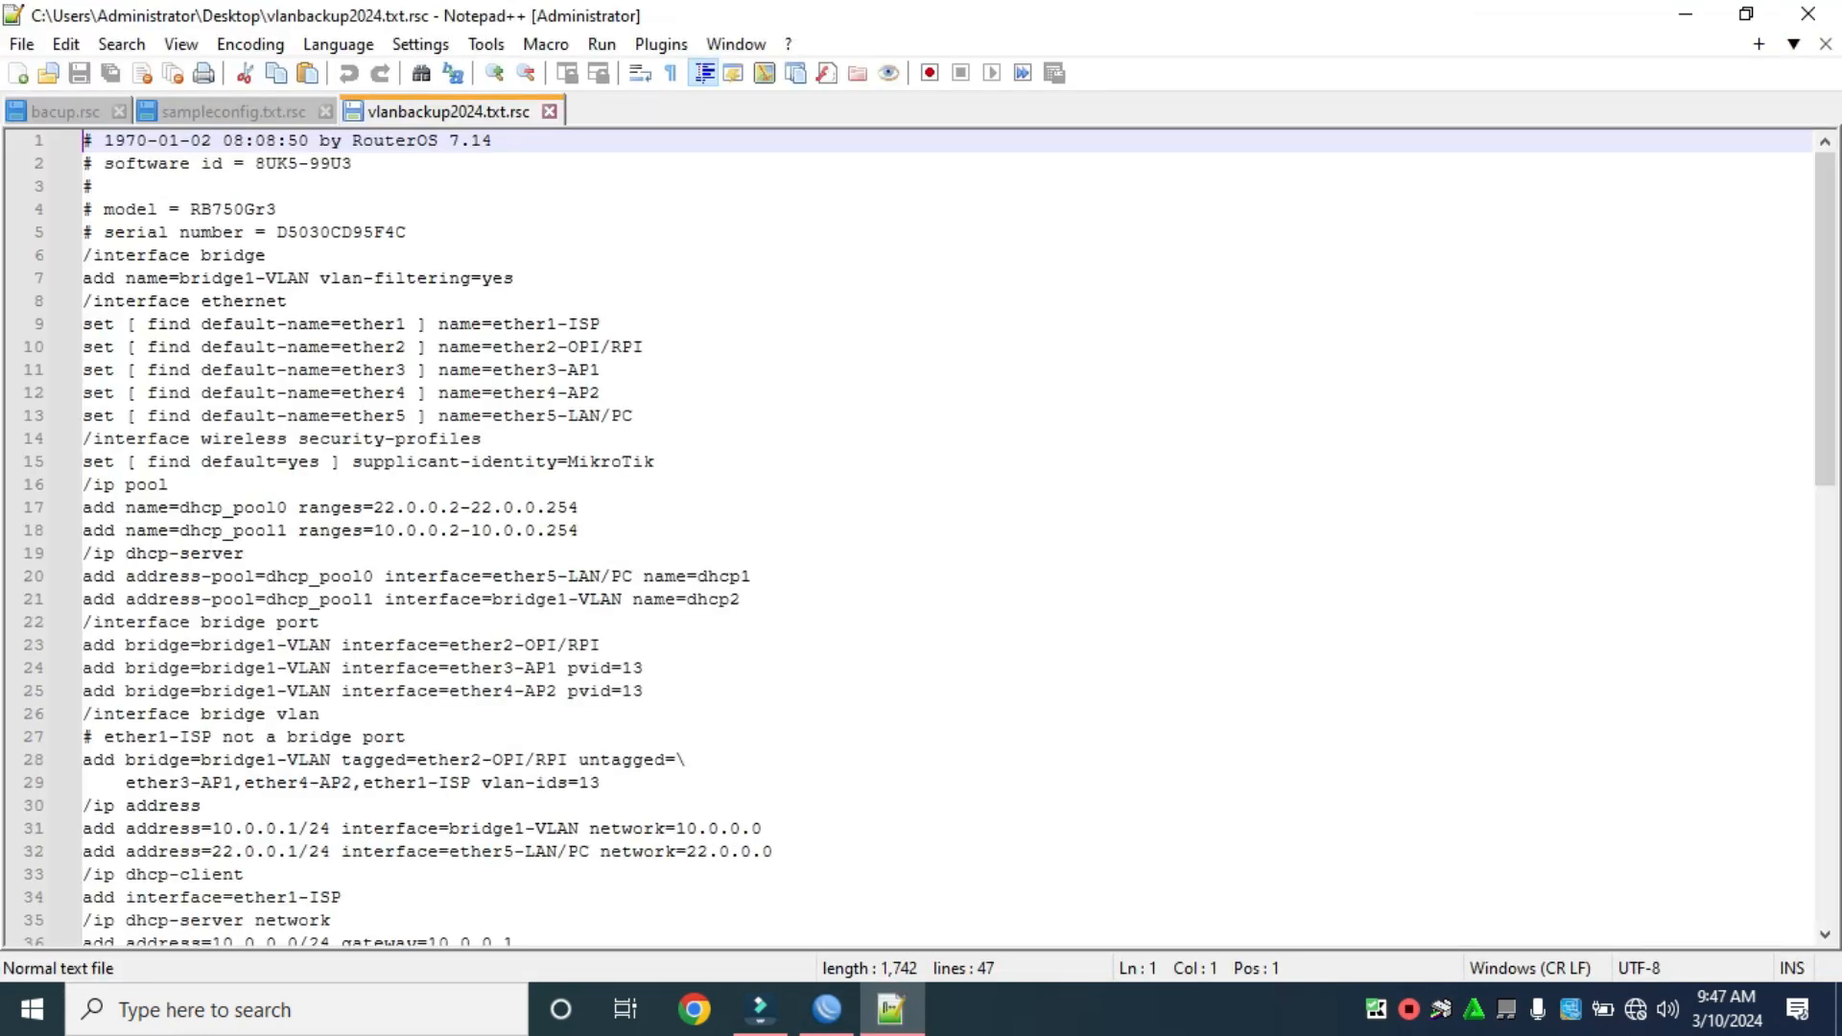
scroll(921, 537, "down", 13)
scroll(921, 537, "up", 13)
scroll(921, 538, "down", 6)
scroll(922, 537, "up", 6)
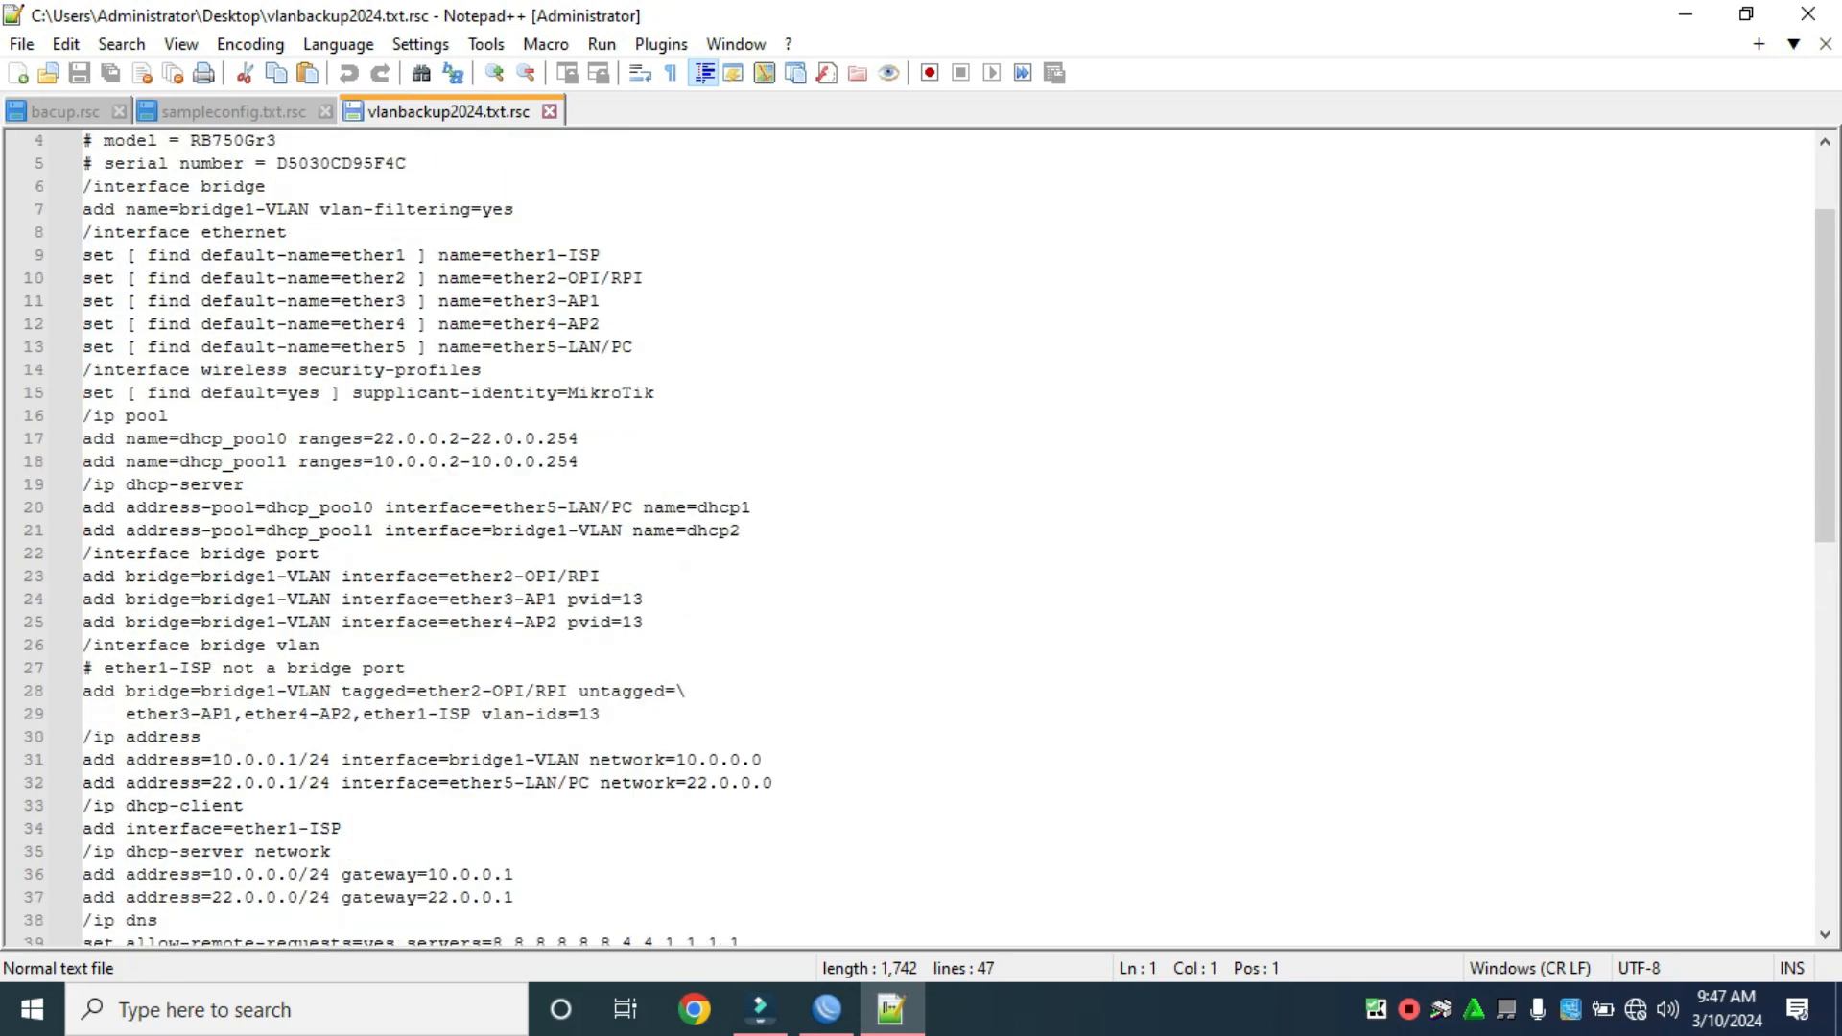
scroll(921, 537, "down", 5)
scroll(921, 538, "up", 4)
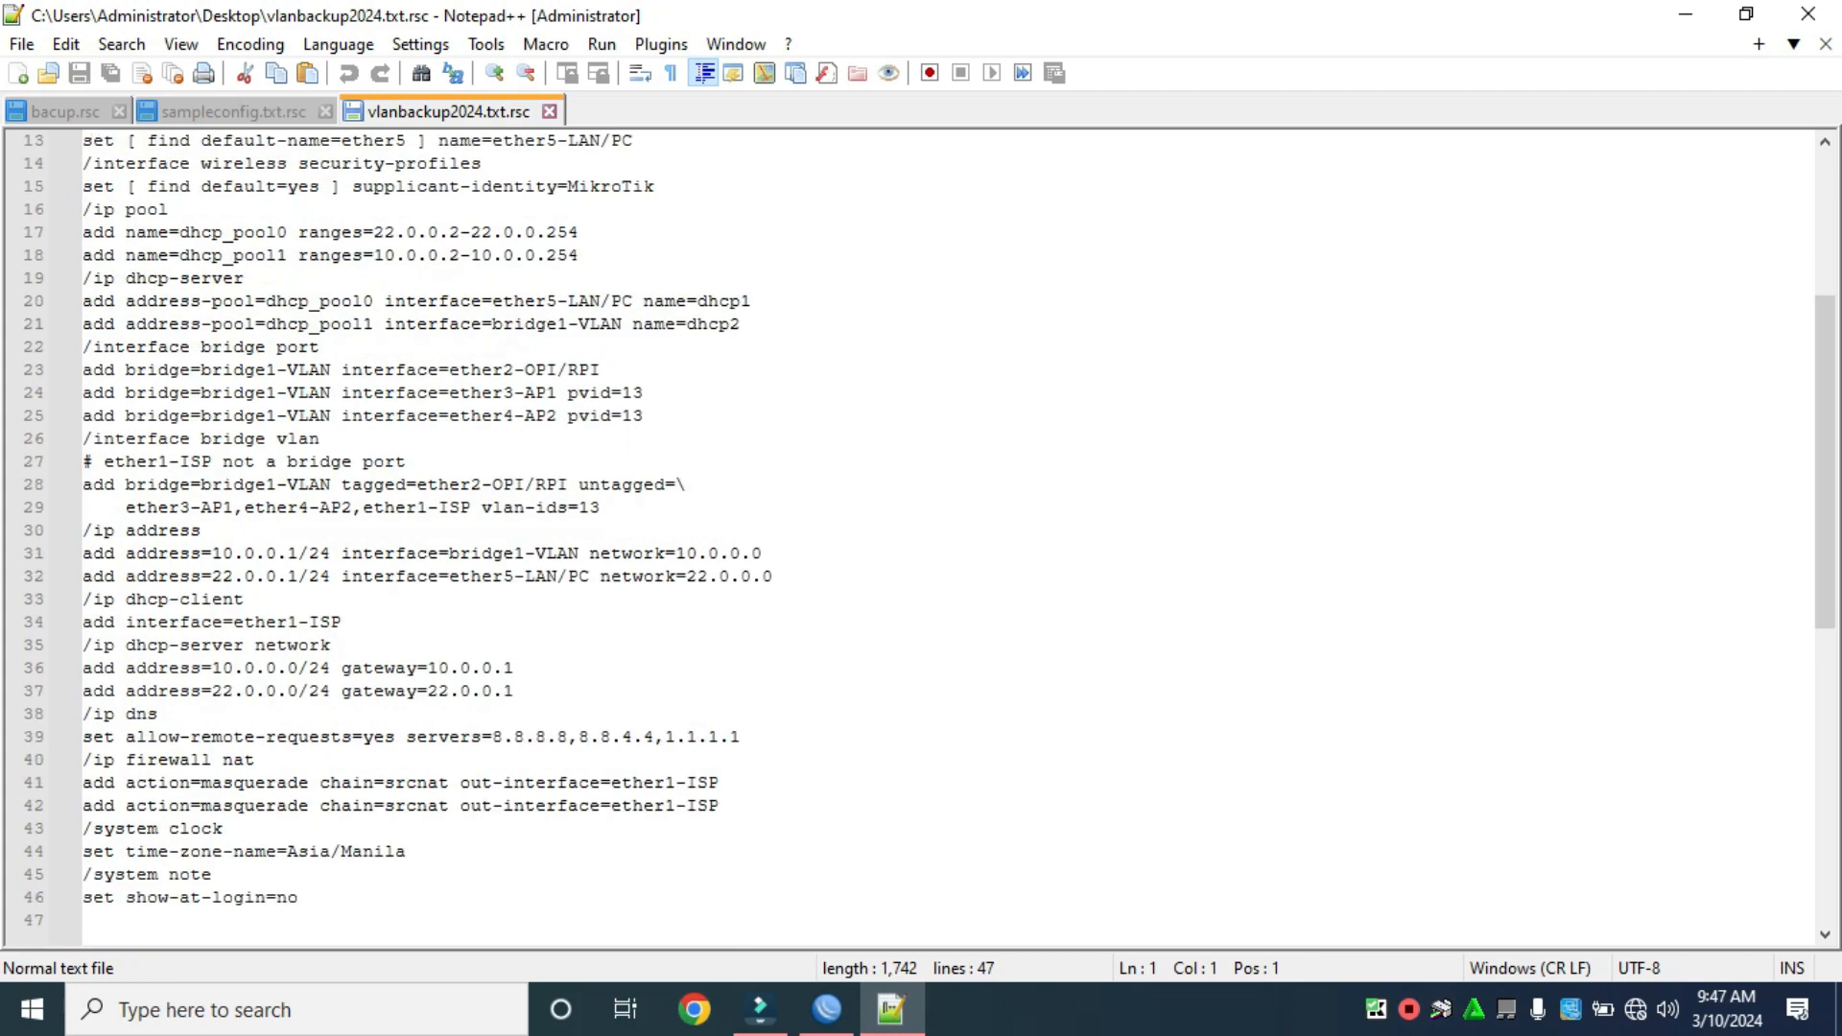
scroll(921, 538, "down", 8)
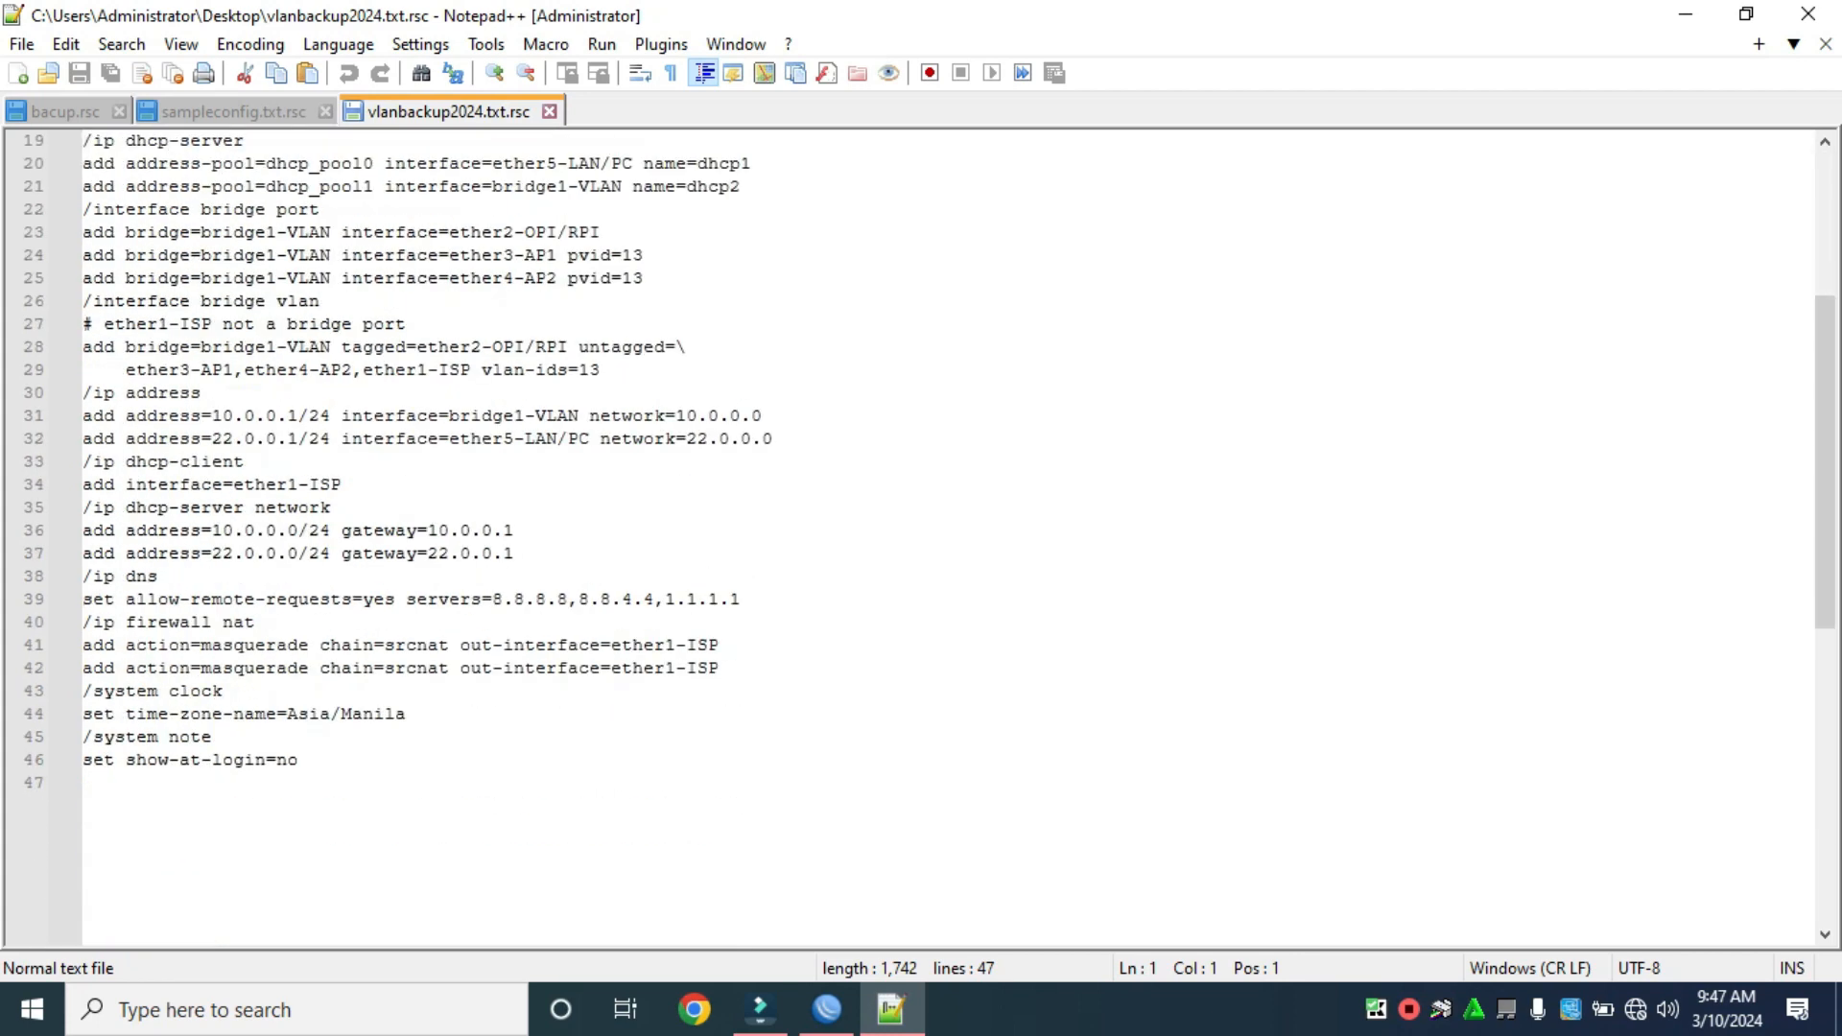
scroll(921, 537, "up", 5)
scroll(921, 538, "up", 3)
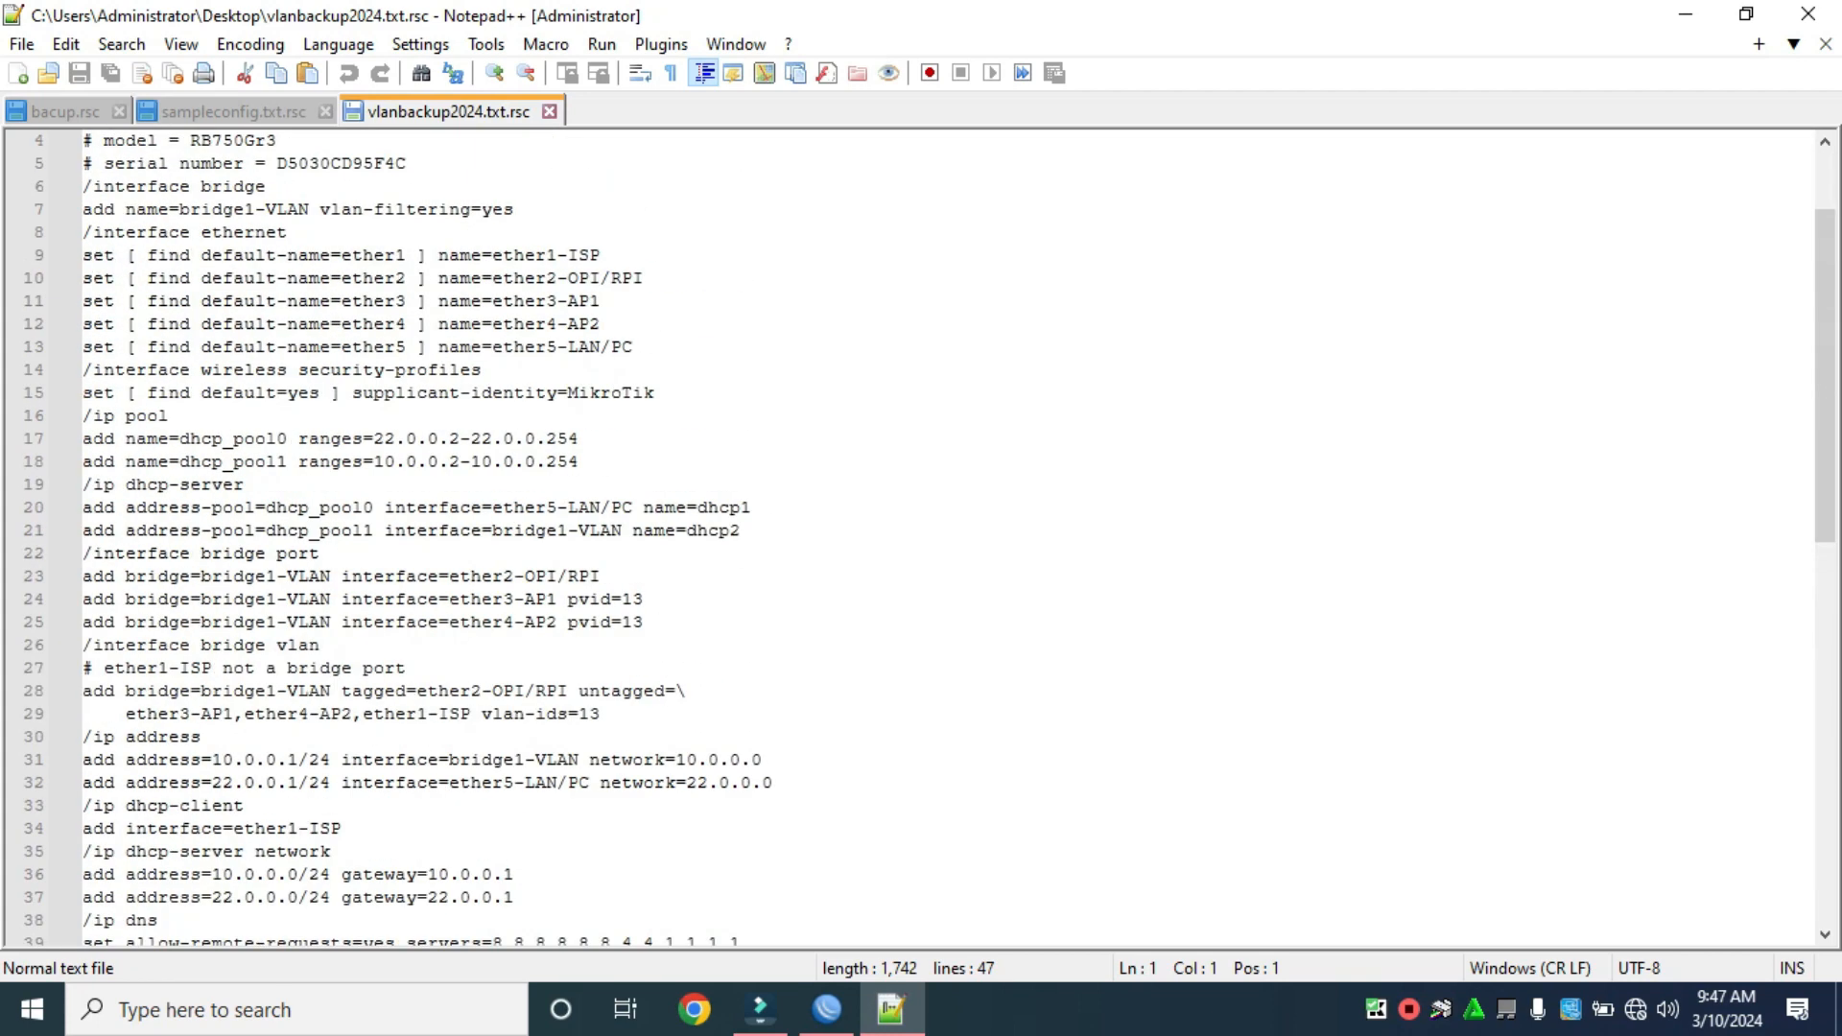
scroll(921, 537, "up", 1)
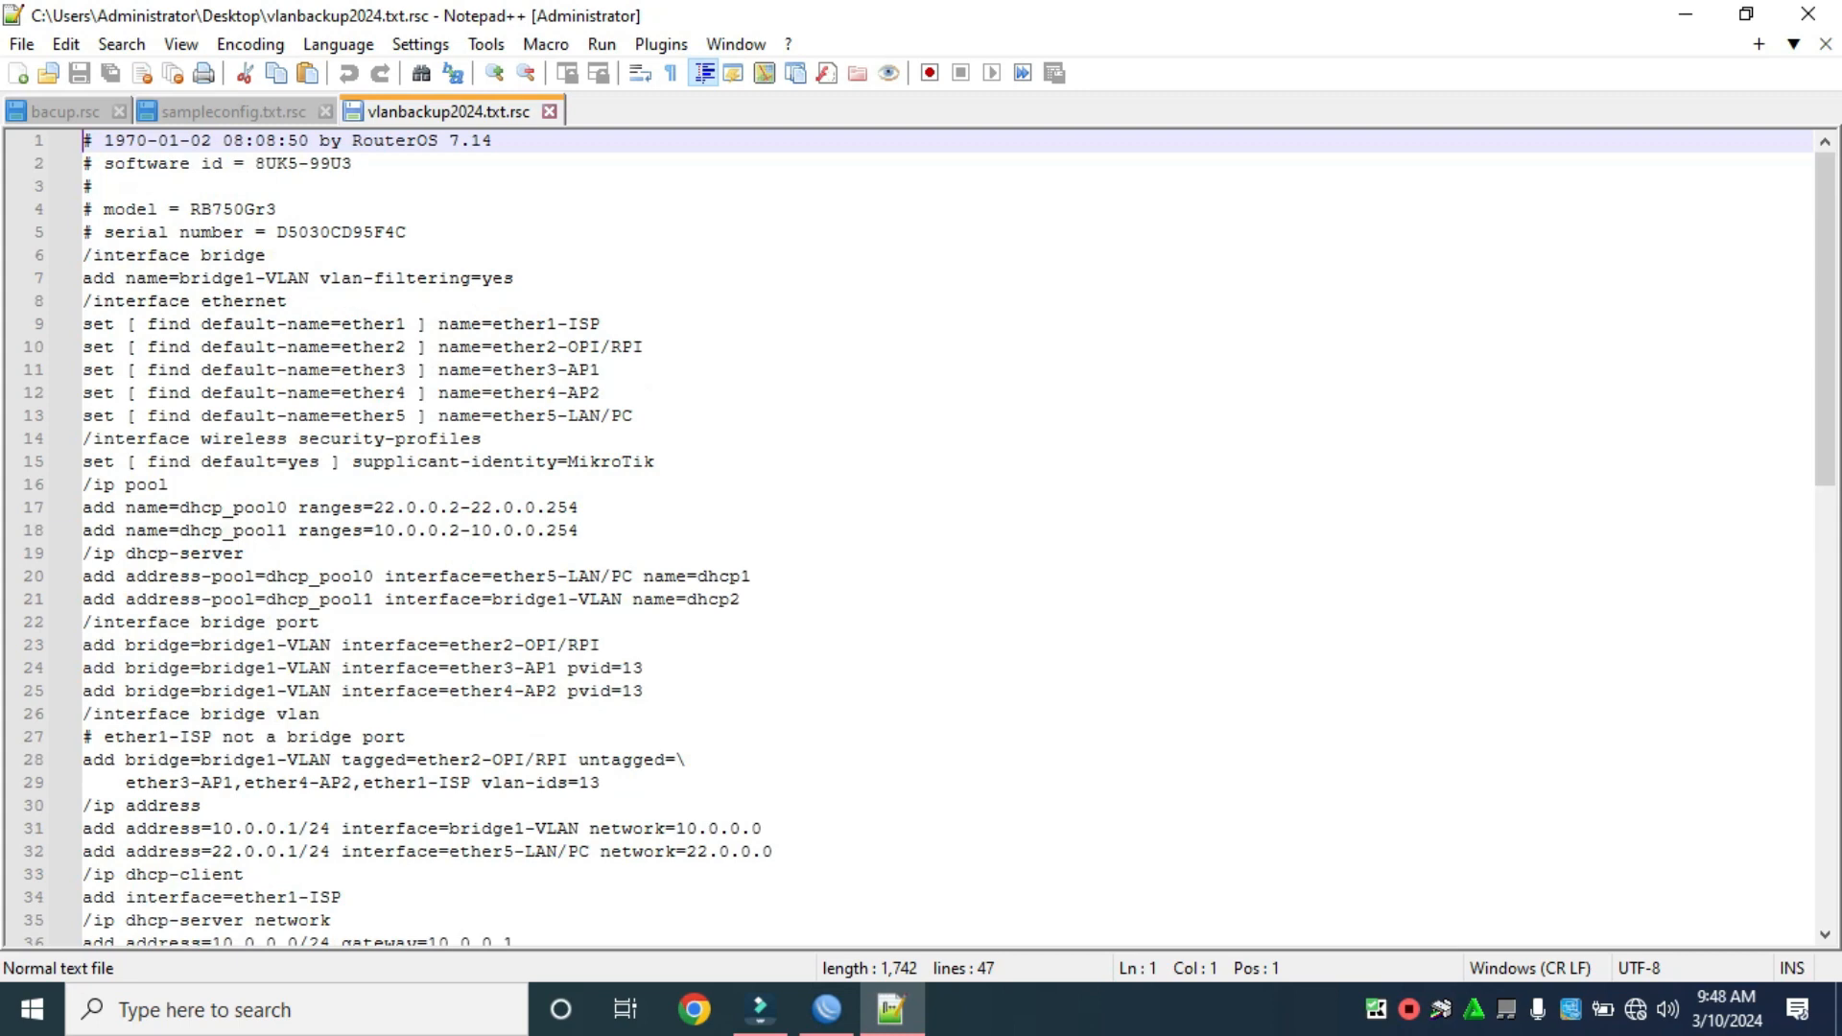
scroll(921, 537, "down", 4)
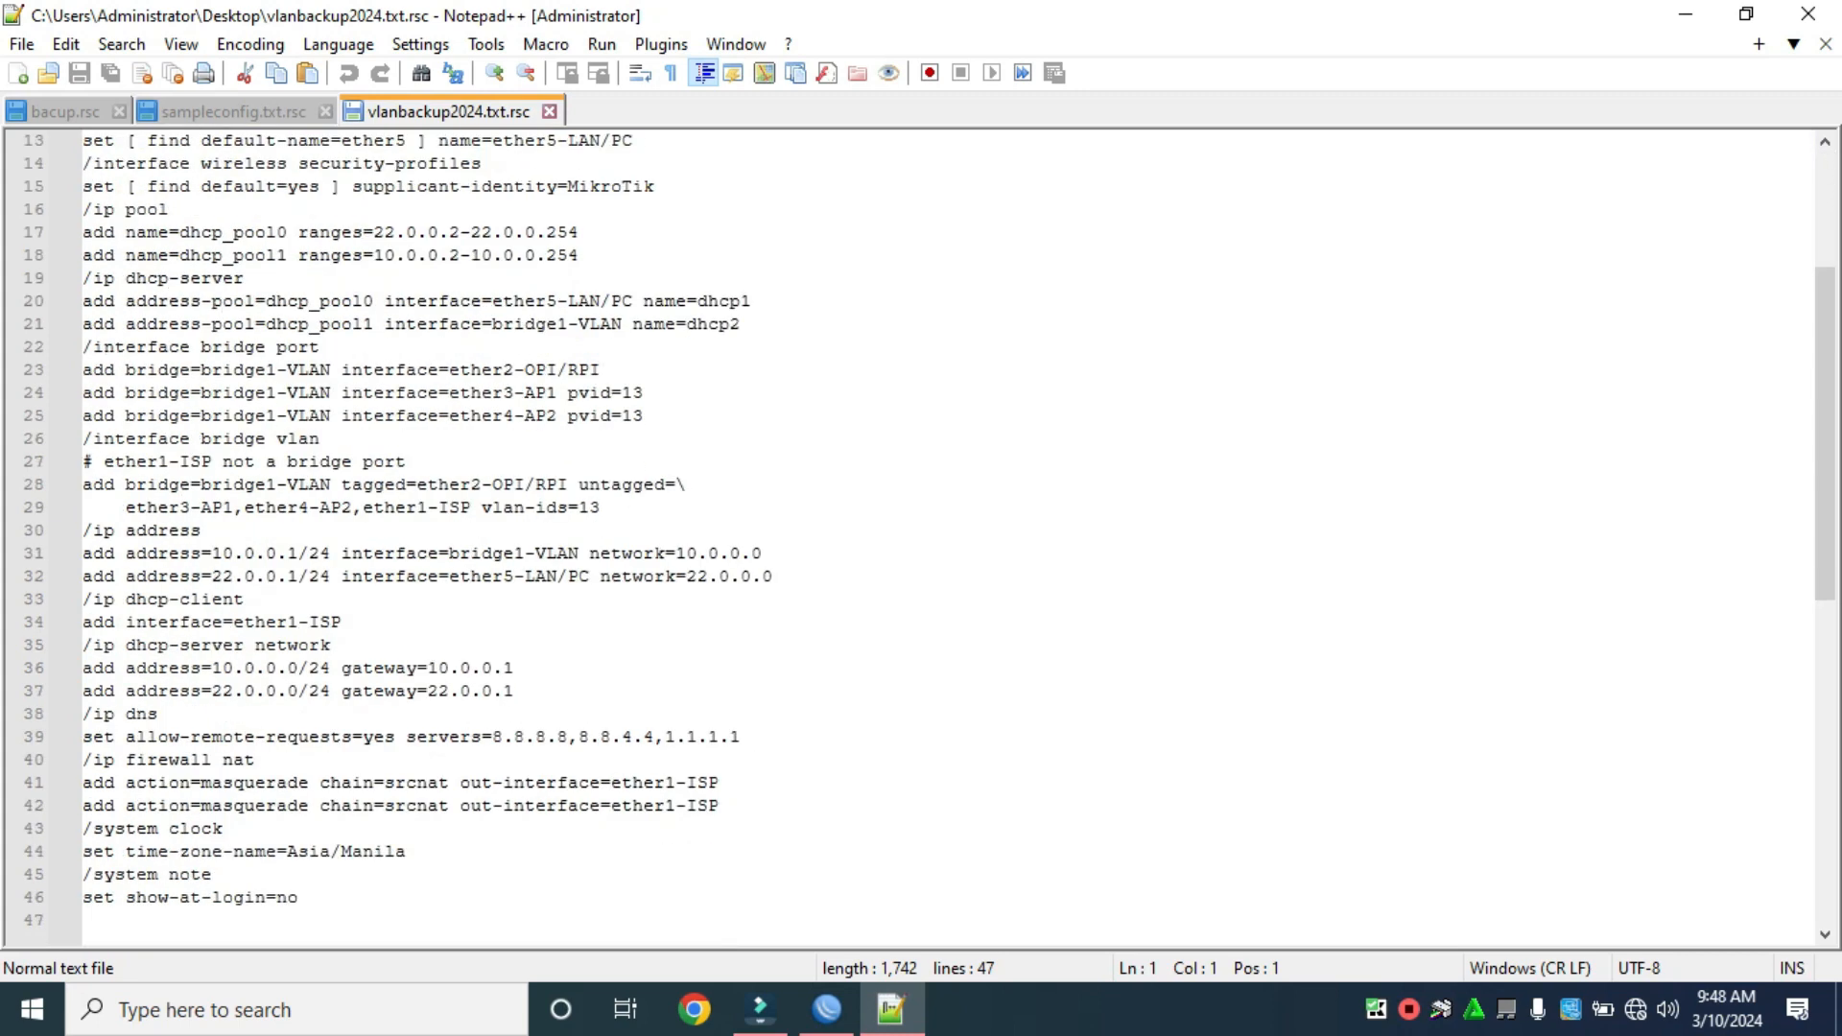
scroll(921, 537, "up", 4)
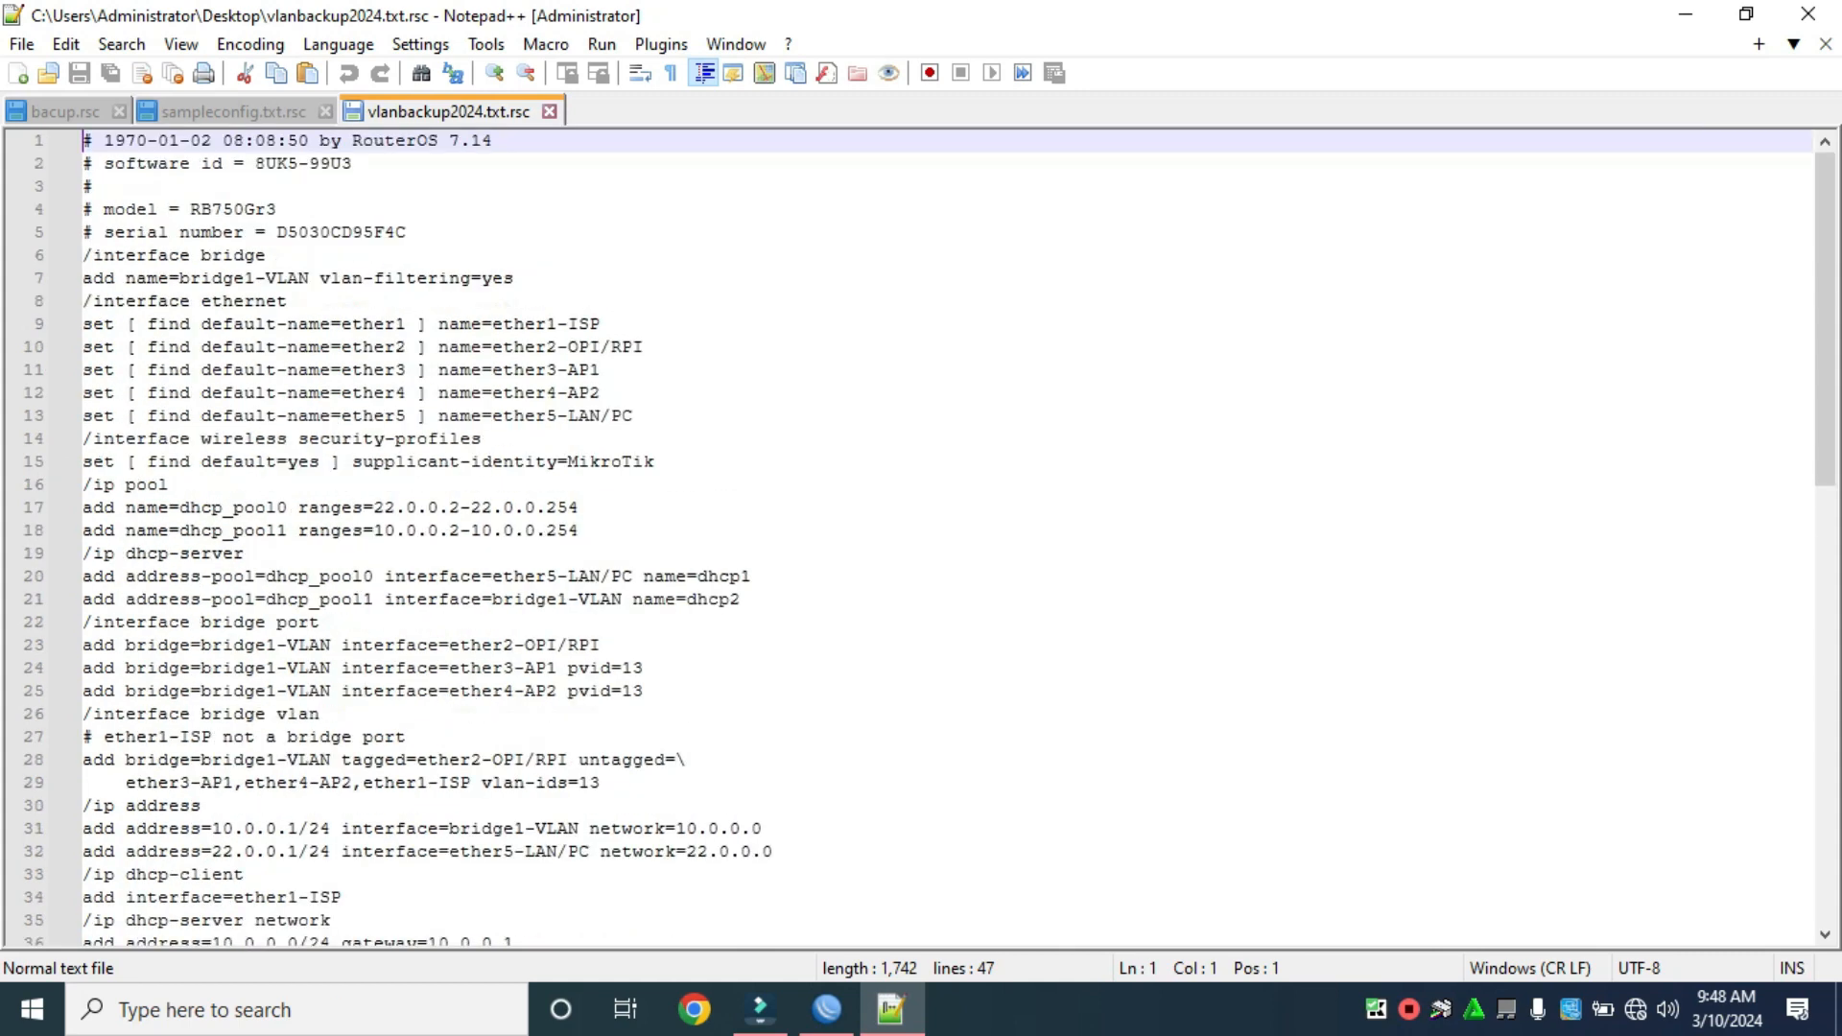
scroll(921, 538, "down", 3)
scroll(921, 538, "down", 2)
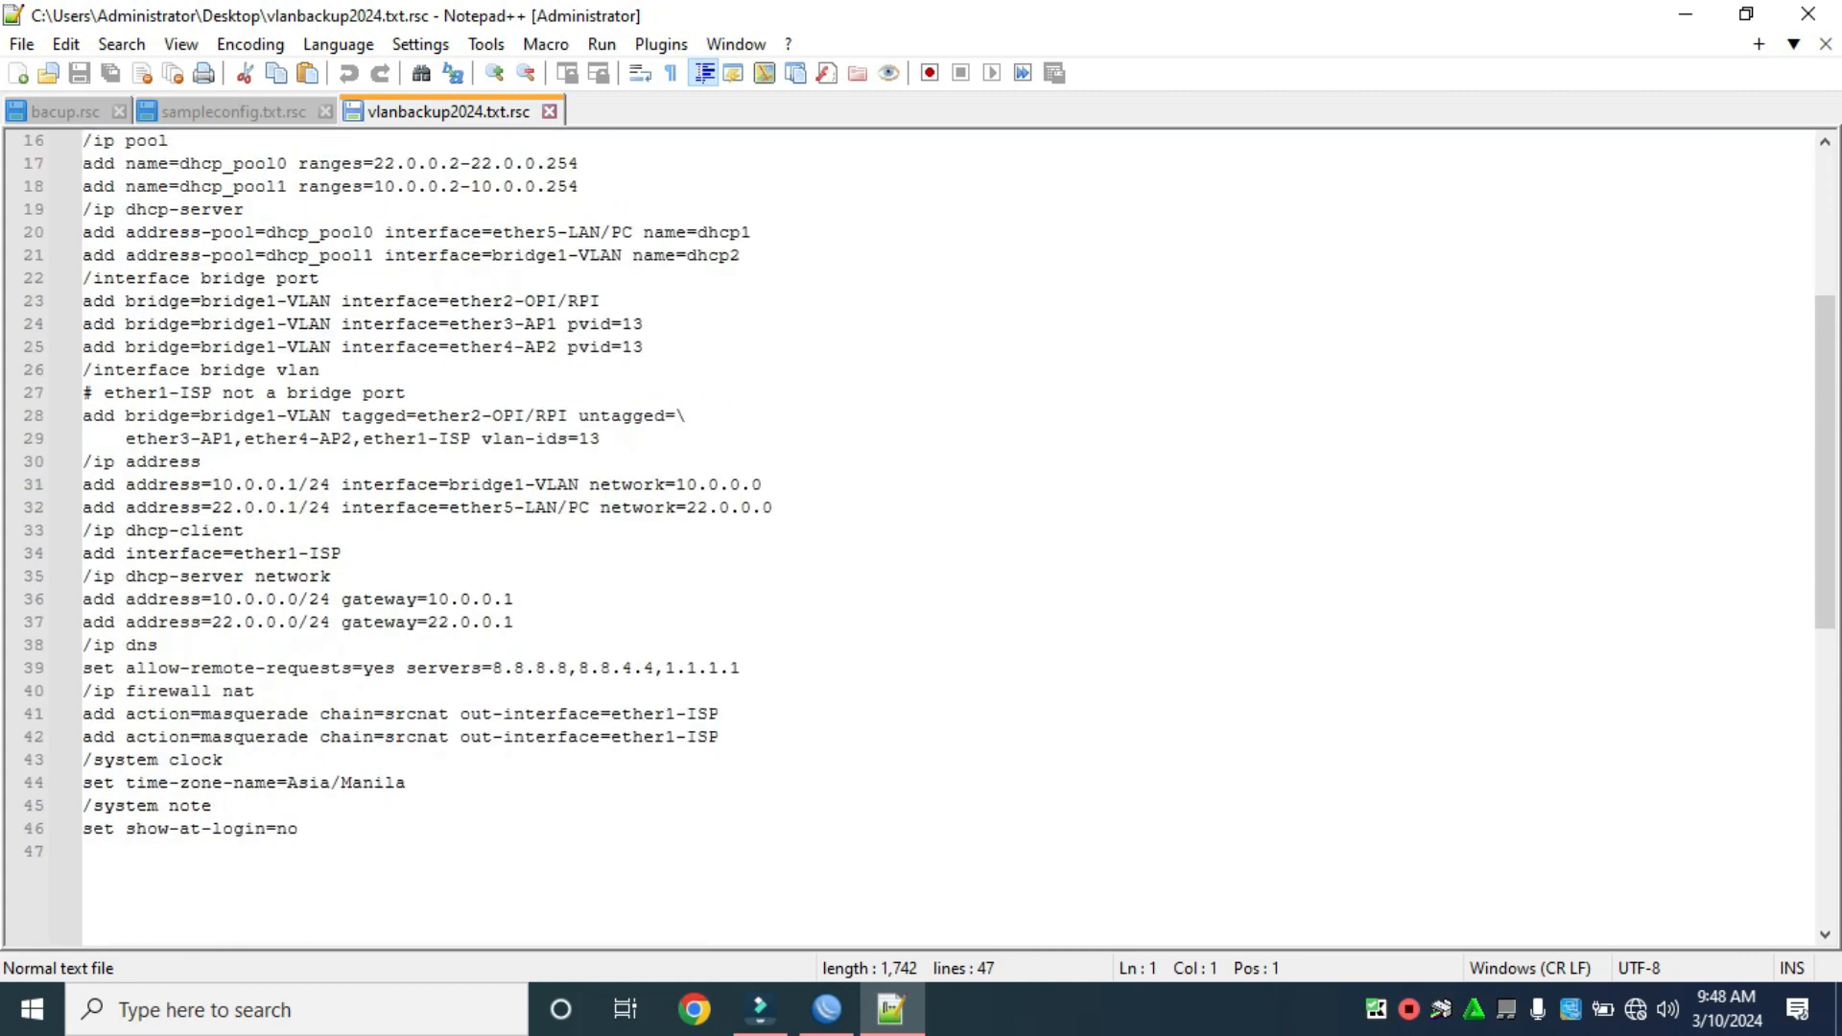
left_click_drag(492, 416, 686, 416)
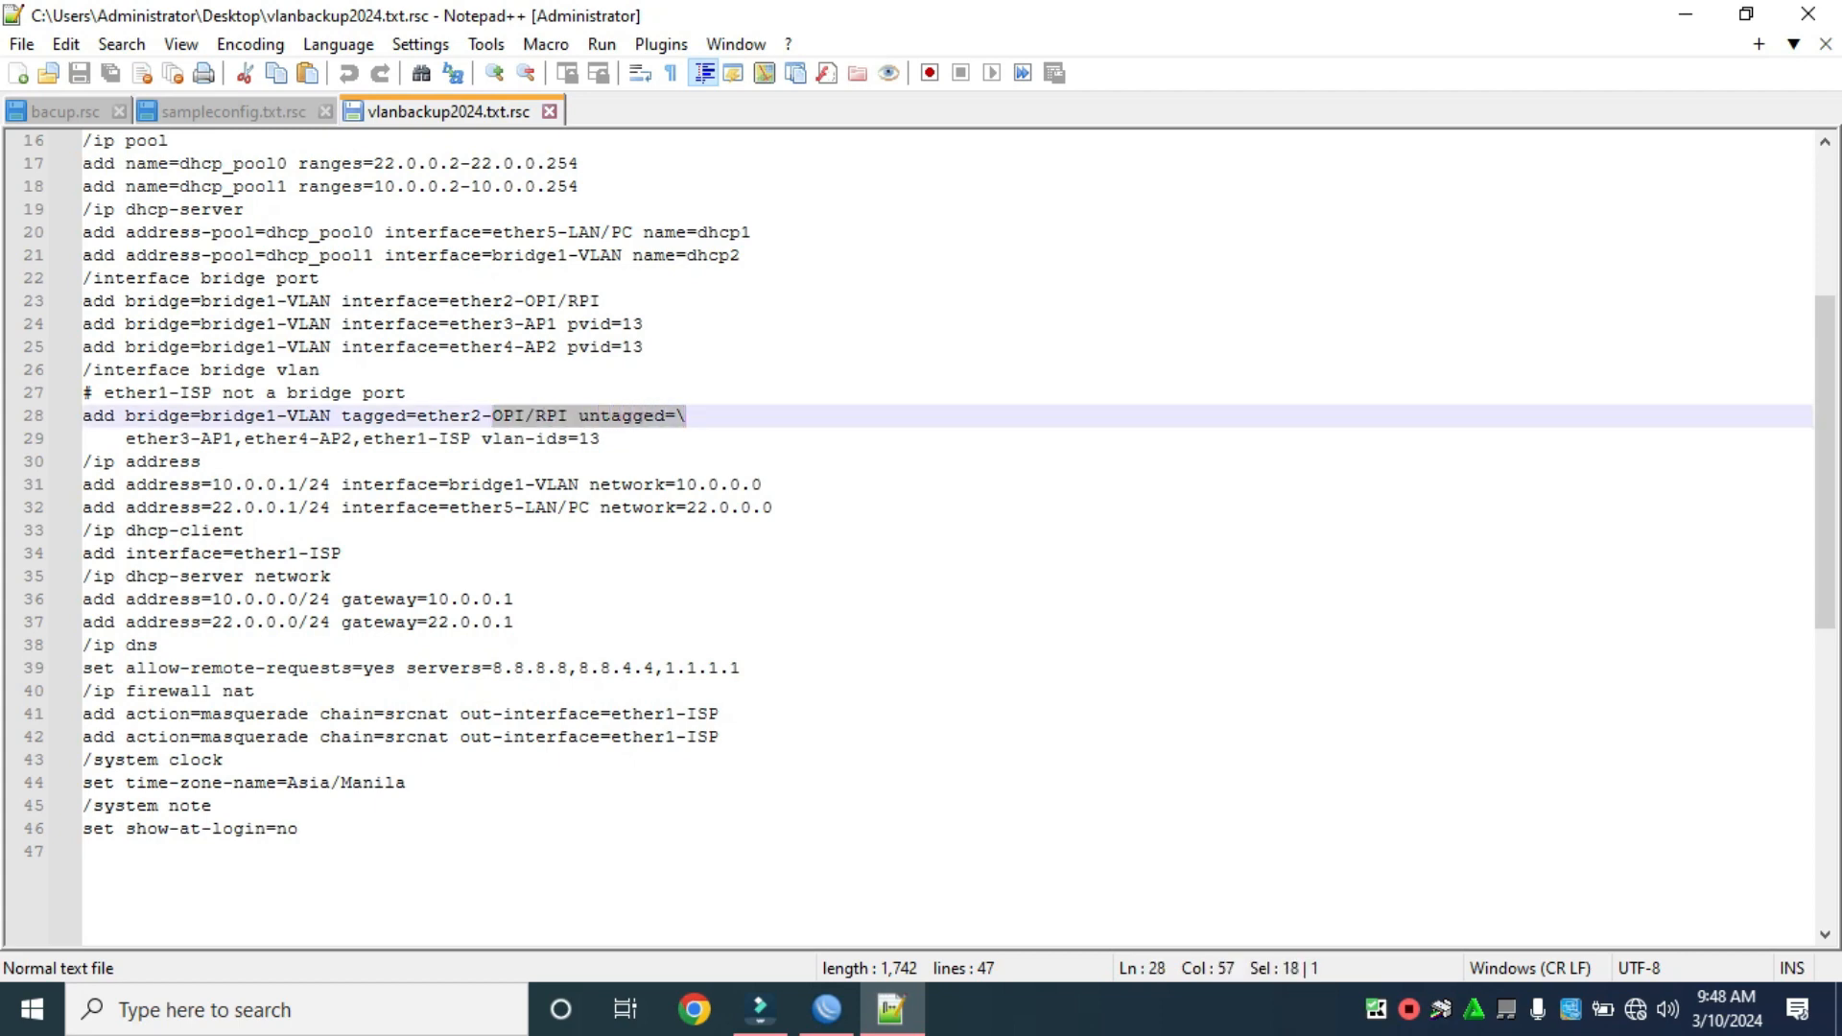
scroll(930, 520, "up", 5)
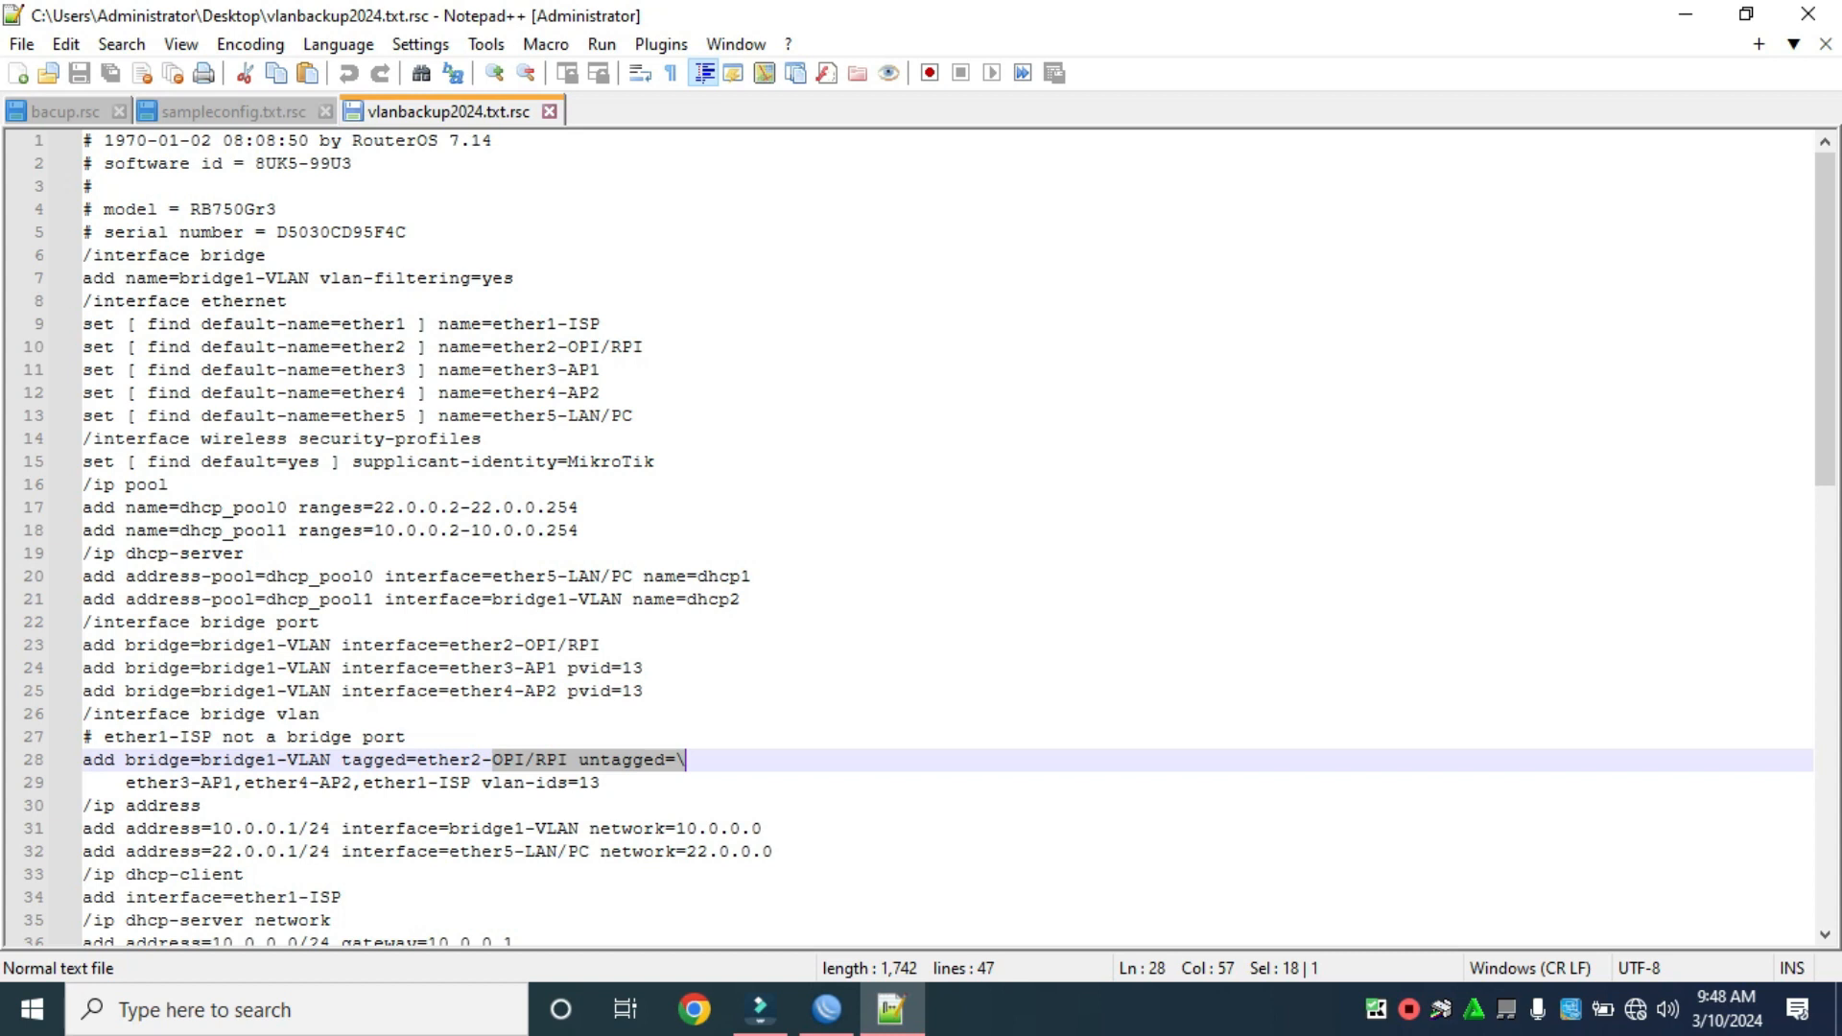
Copy lines 6 through the end of the script, excluding header comments, then minimize Notepad++.
left_click_drag(394, 233, 82, 140)
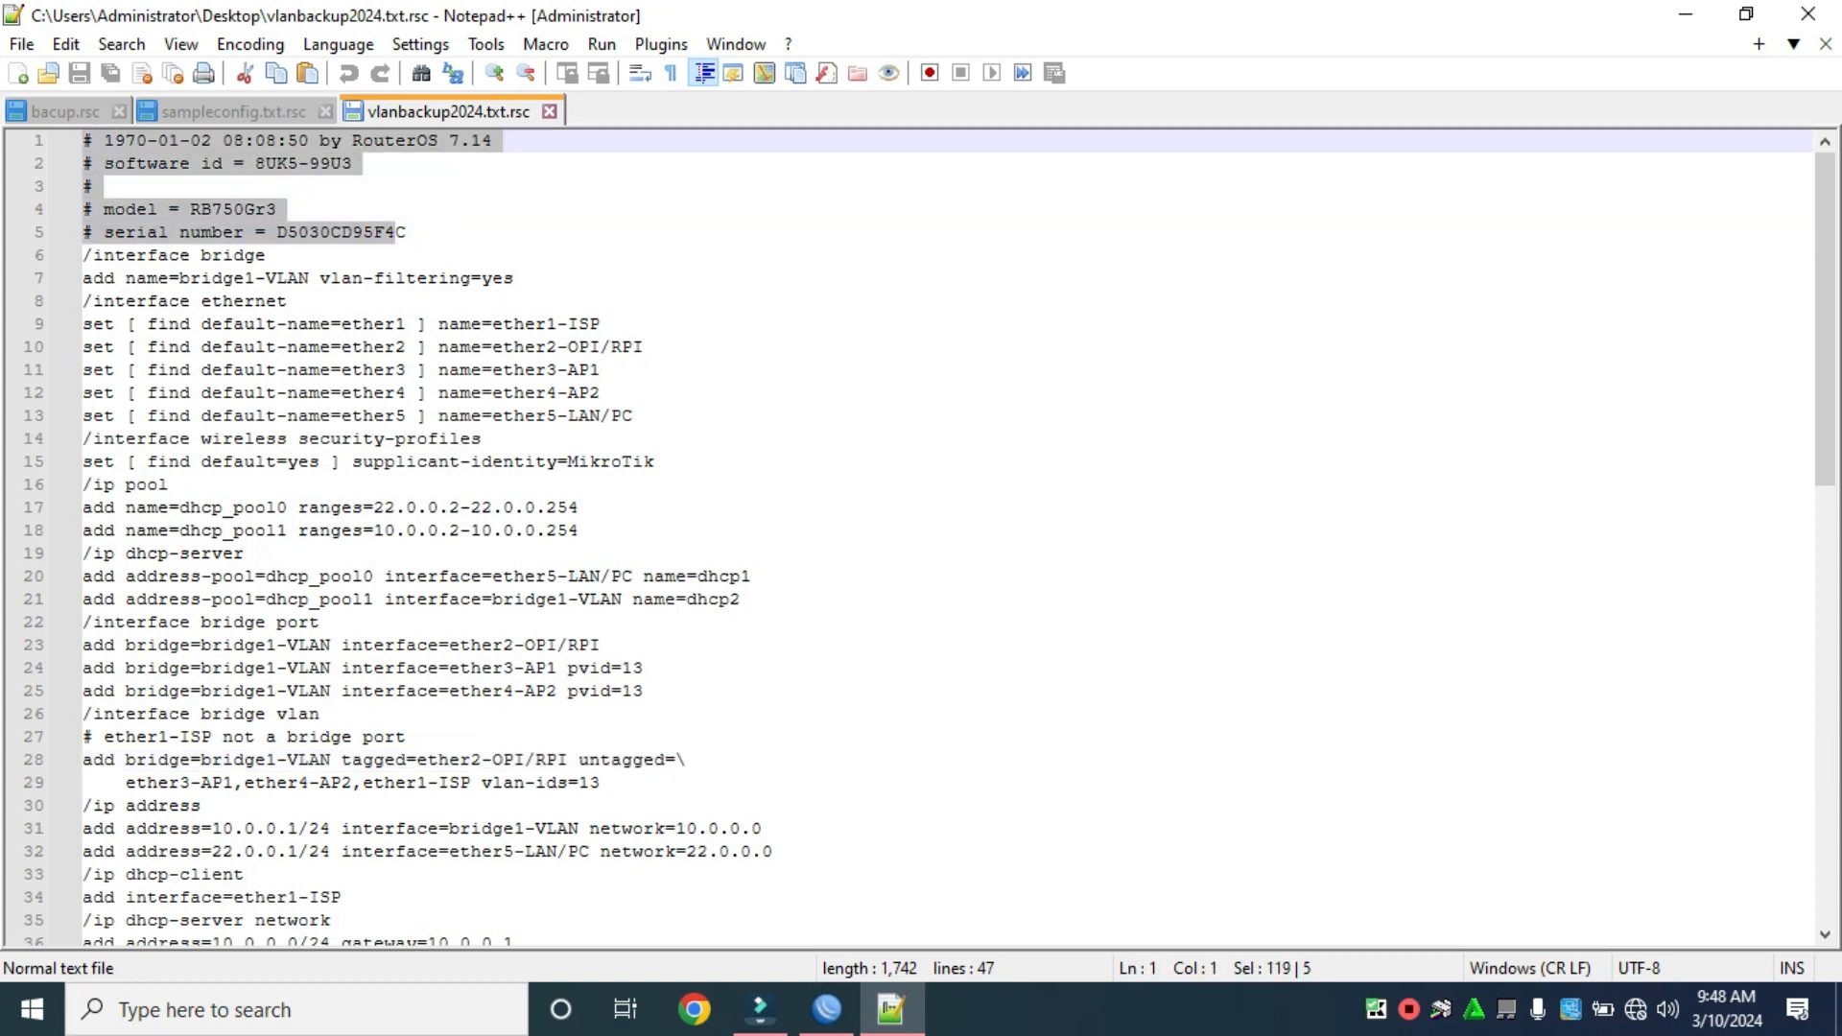
left_click_drag(83, 256, 82, 936)
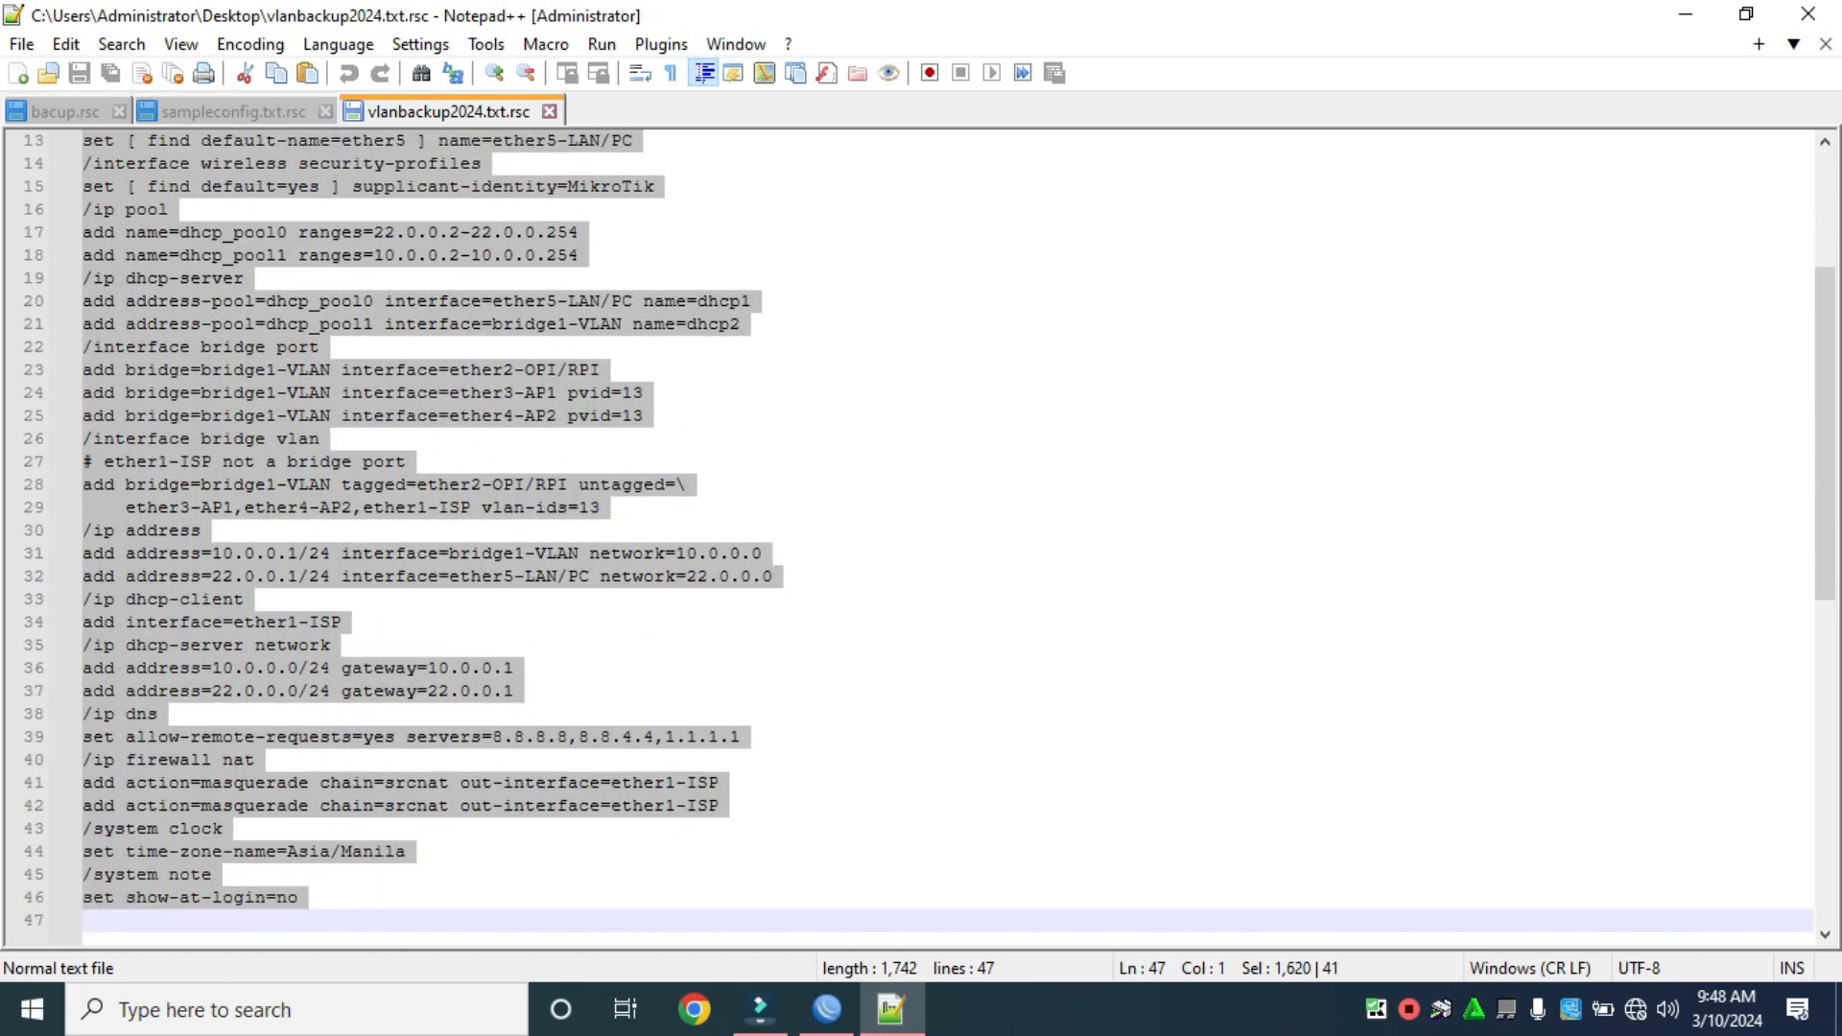
right_click(184, 629)
mouse_move(288, 297)
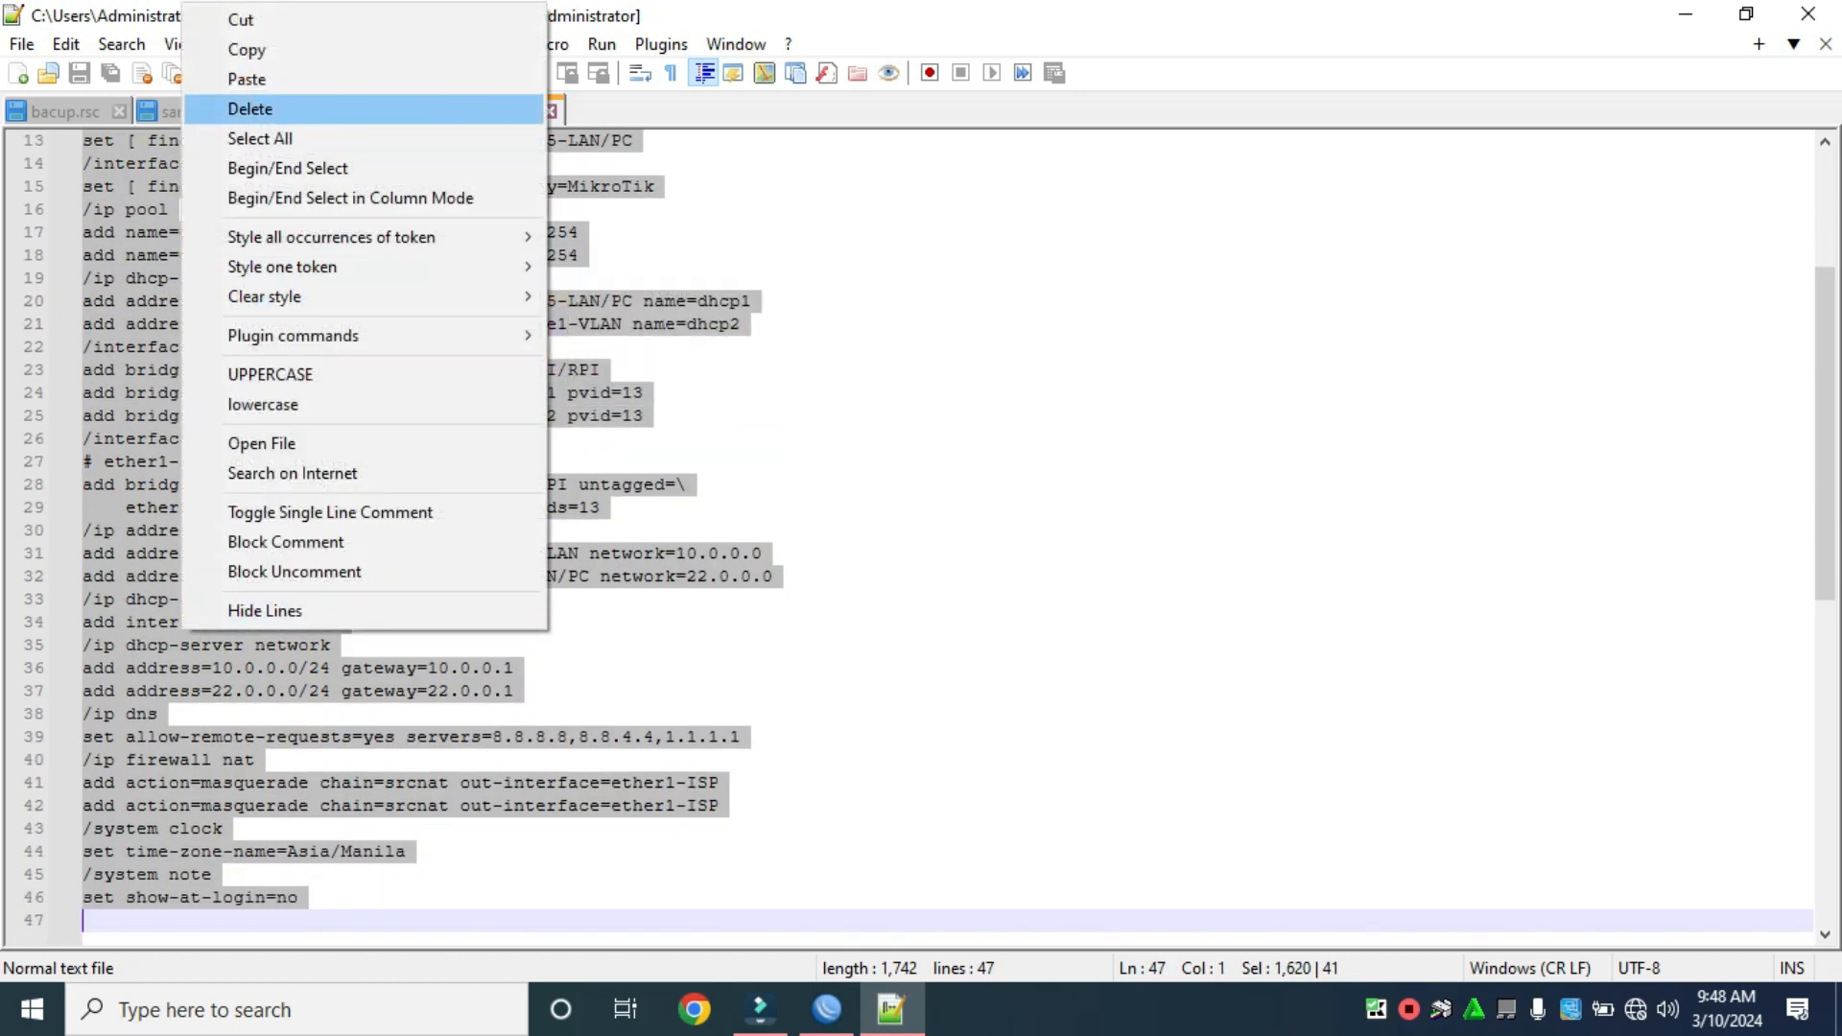
left_click(247, 49)
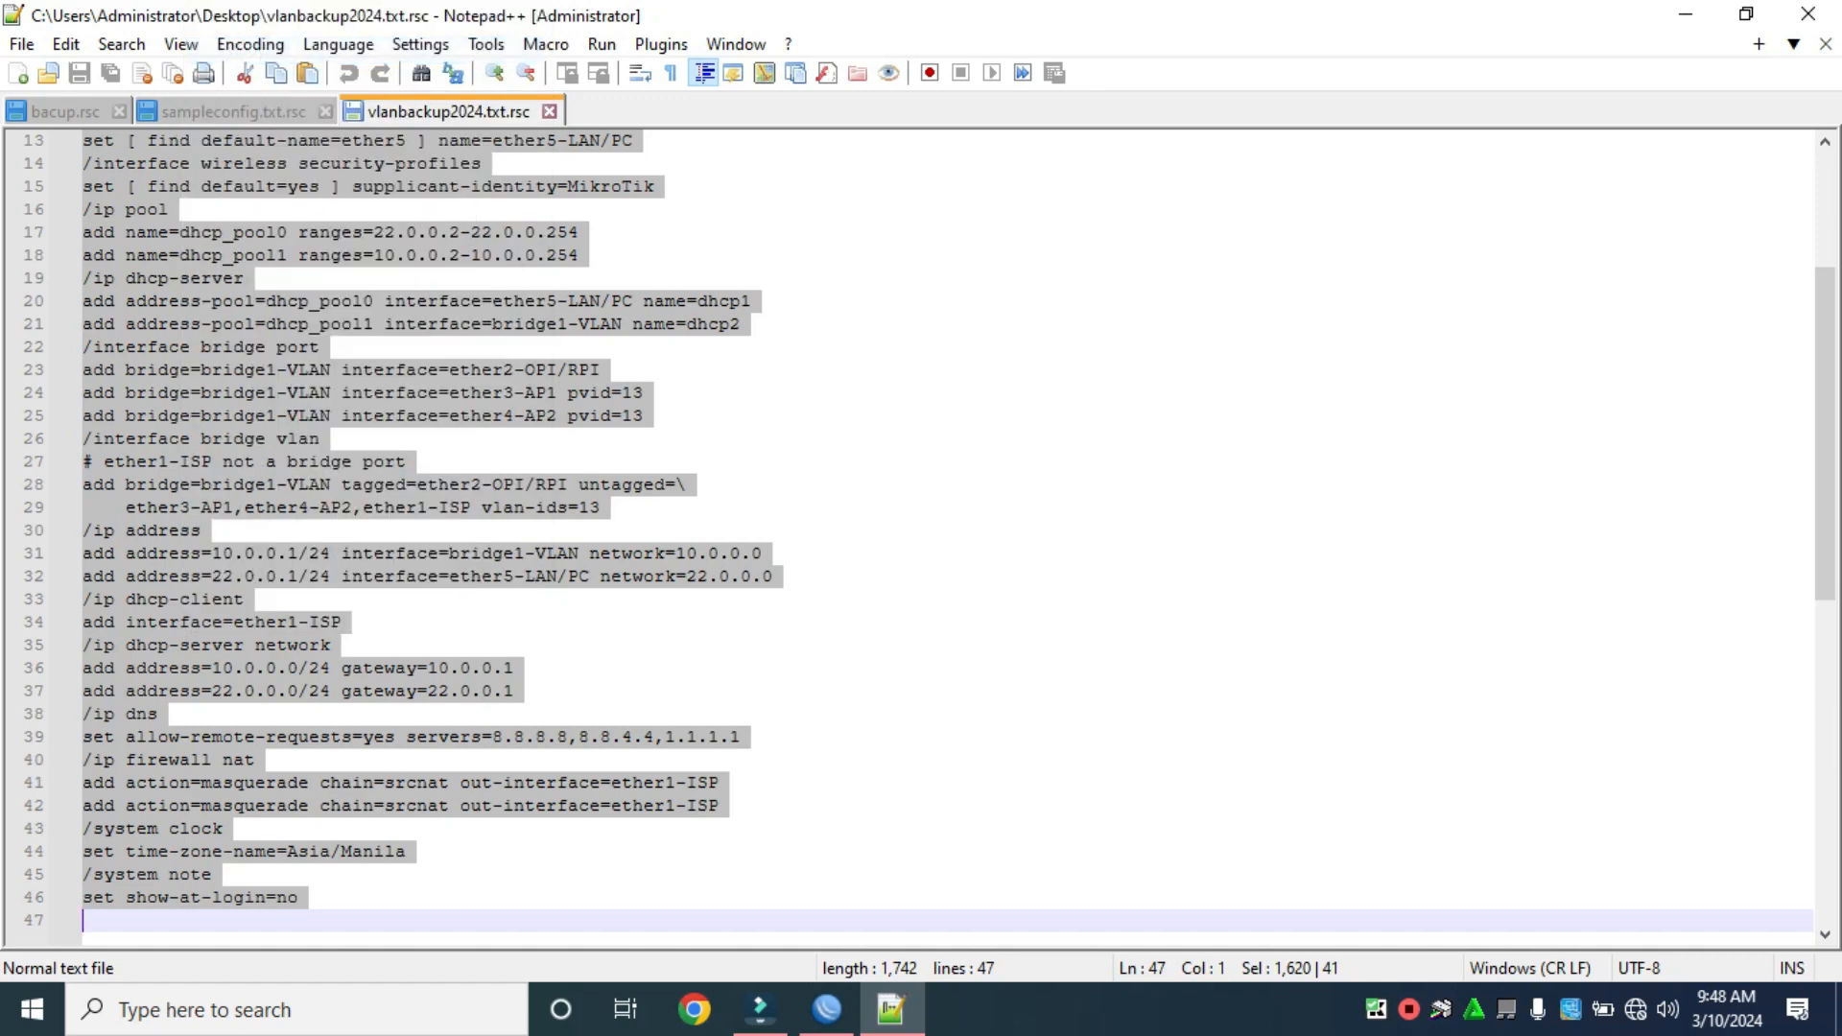
scroll(922, 537, "up", 4)
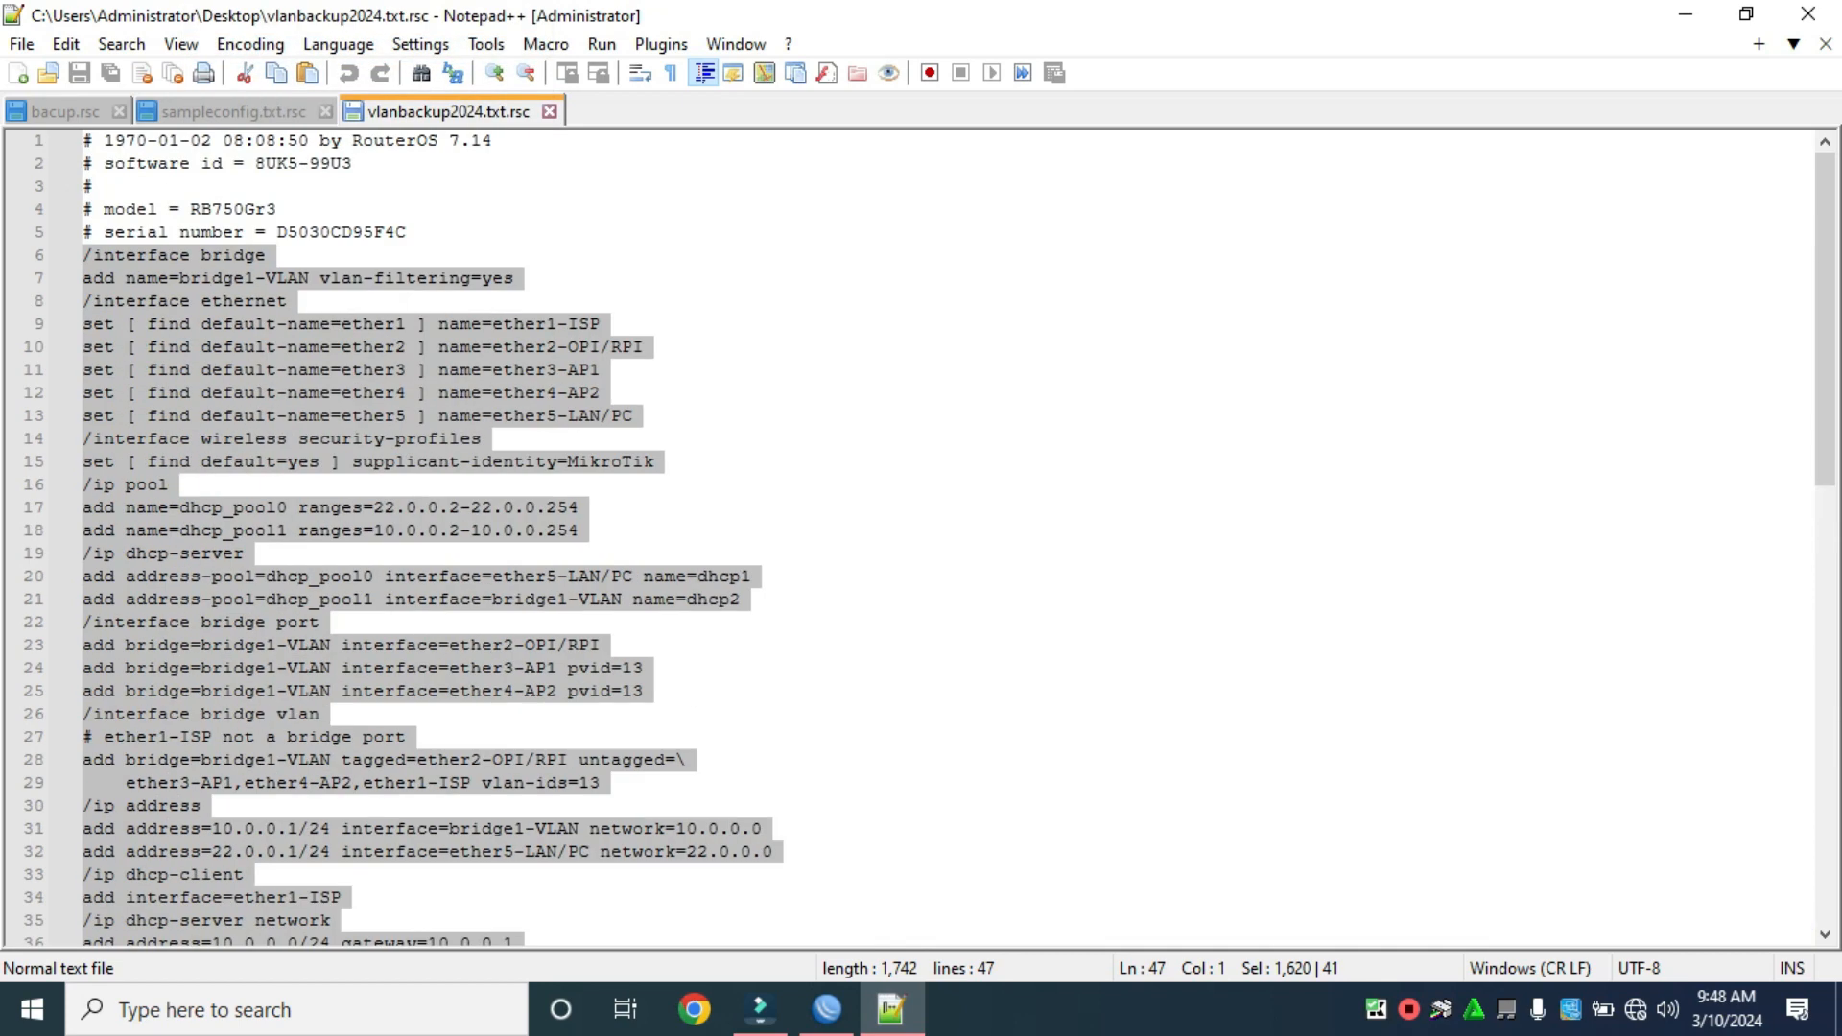
left_click(1686, 13)
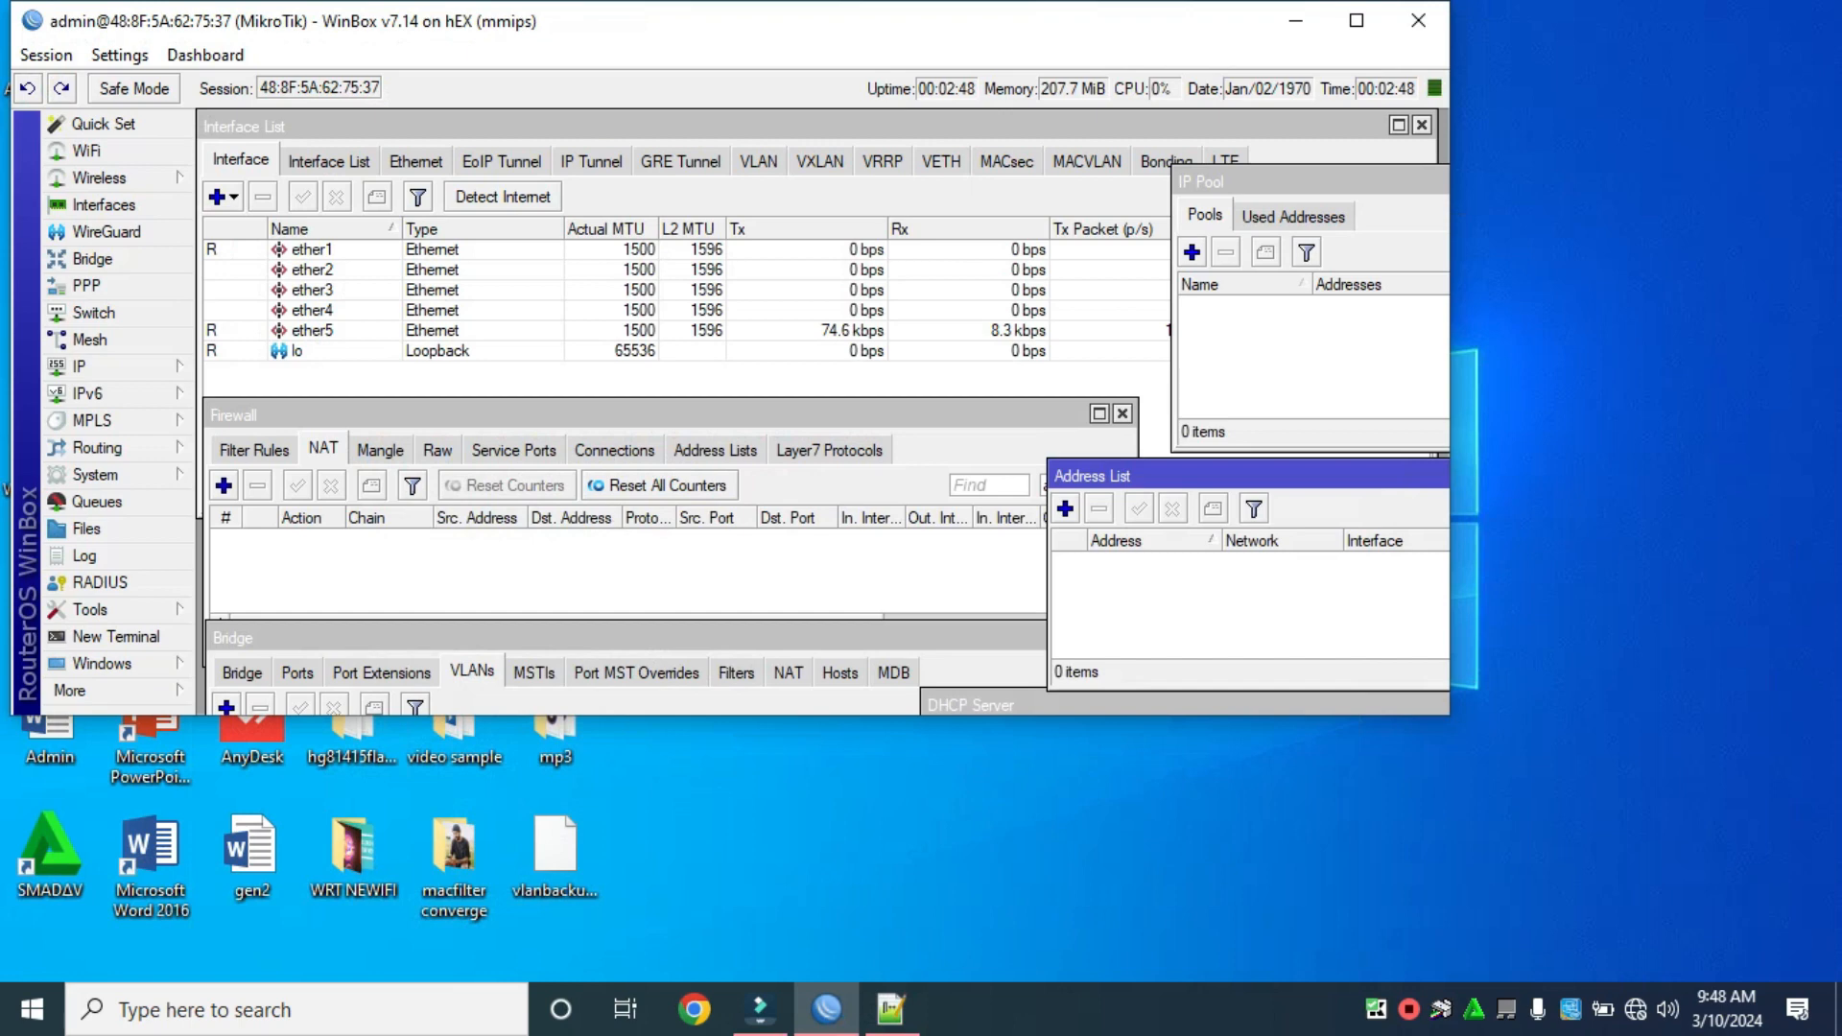
Maximize WinBox, answer n to the license prompt in a new terminal, paste the VLAN script, then close it.
left_click(1356, 20)
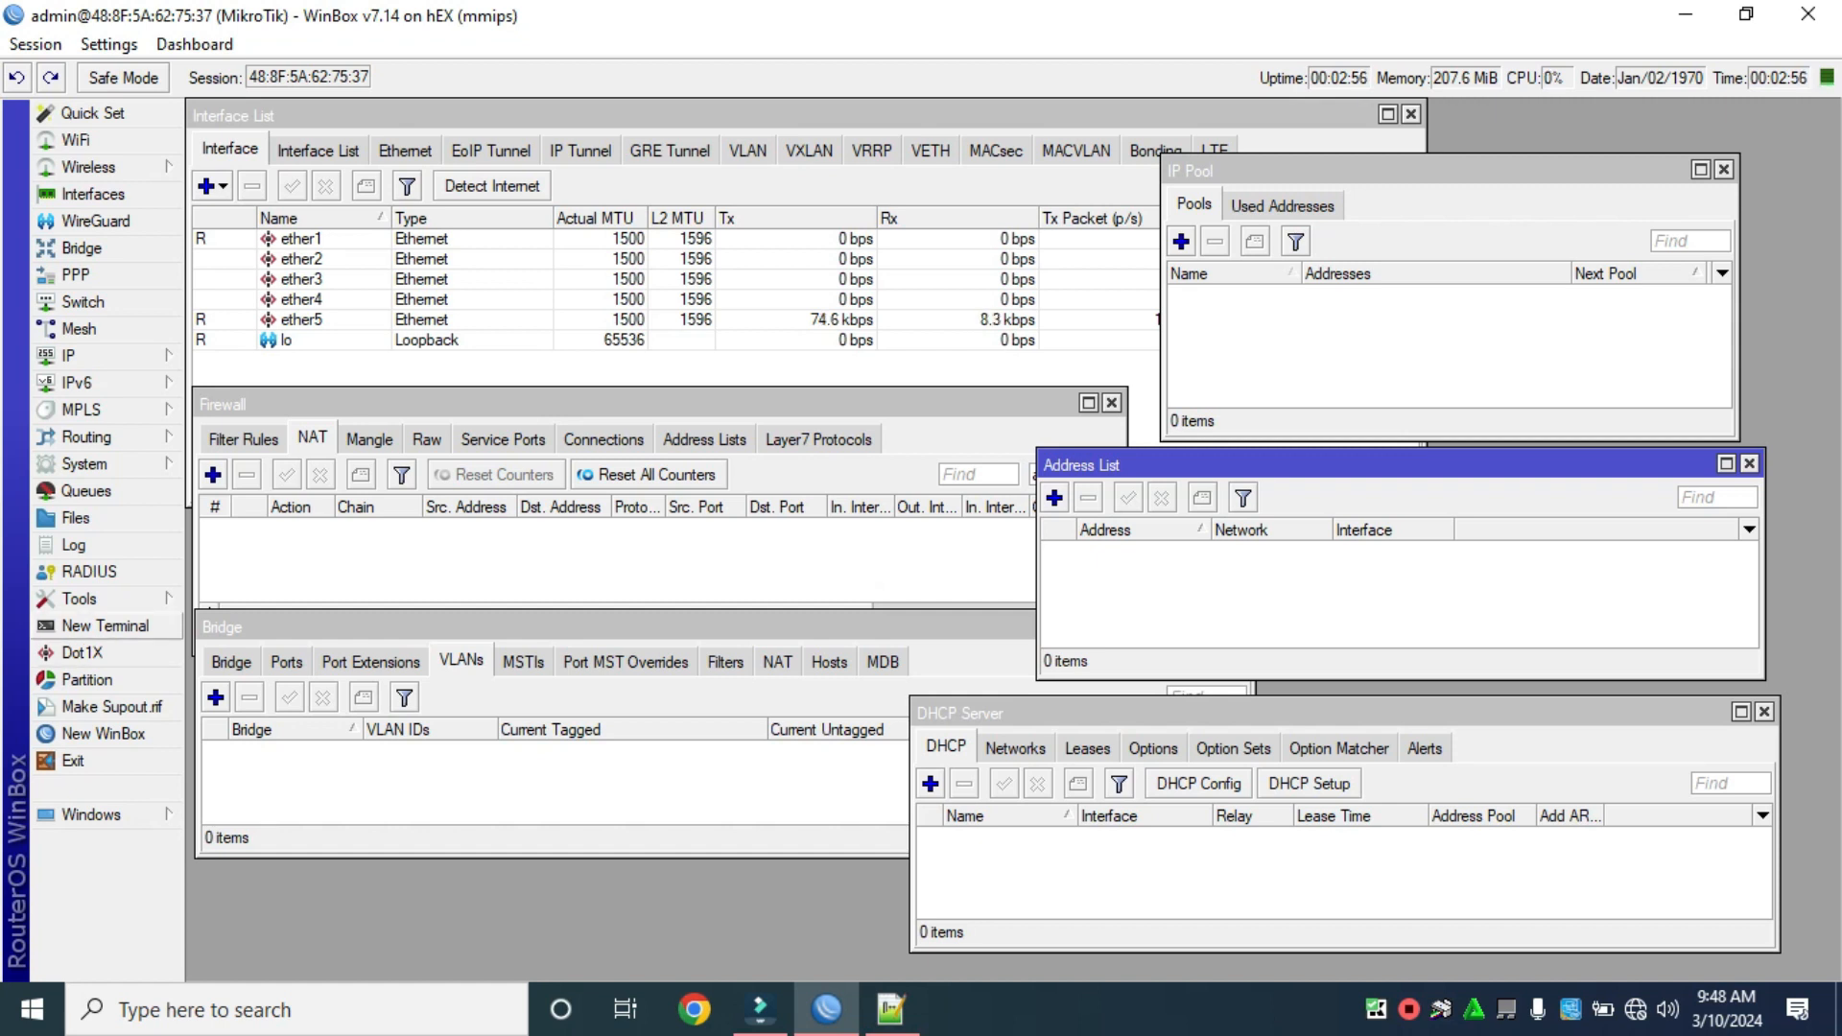
left_click(106, 626)
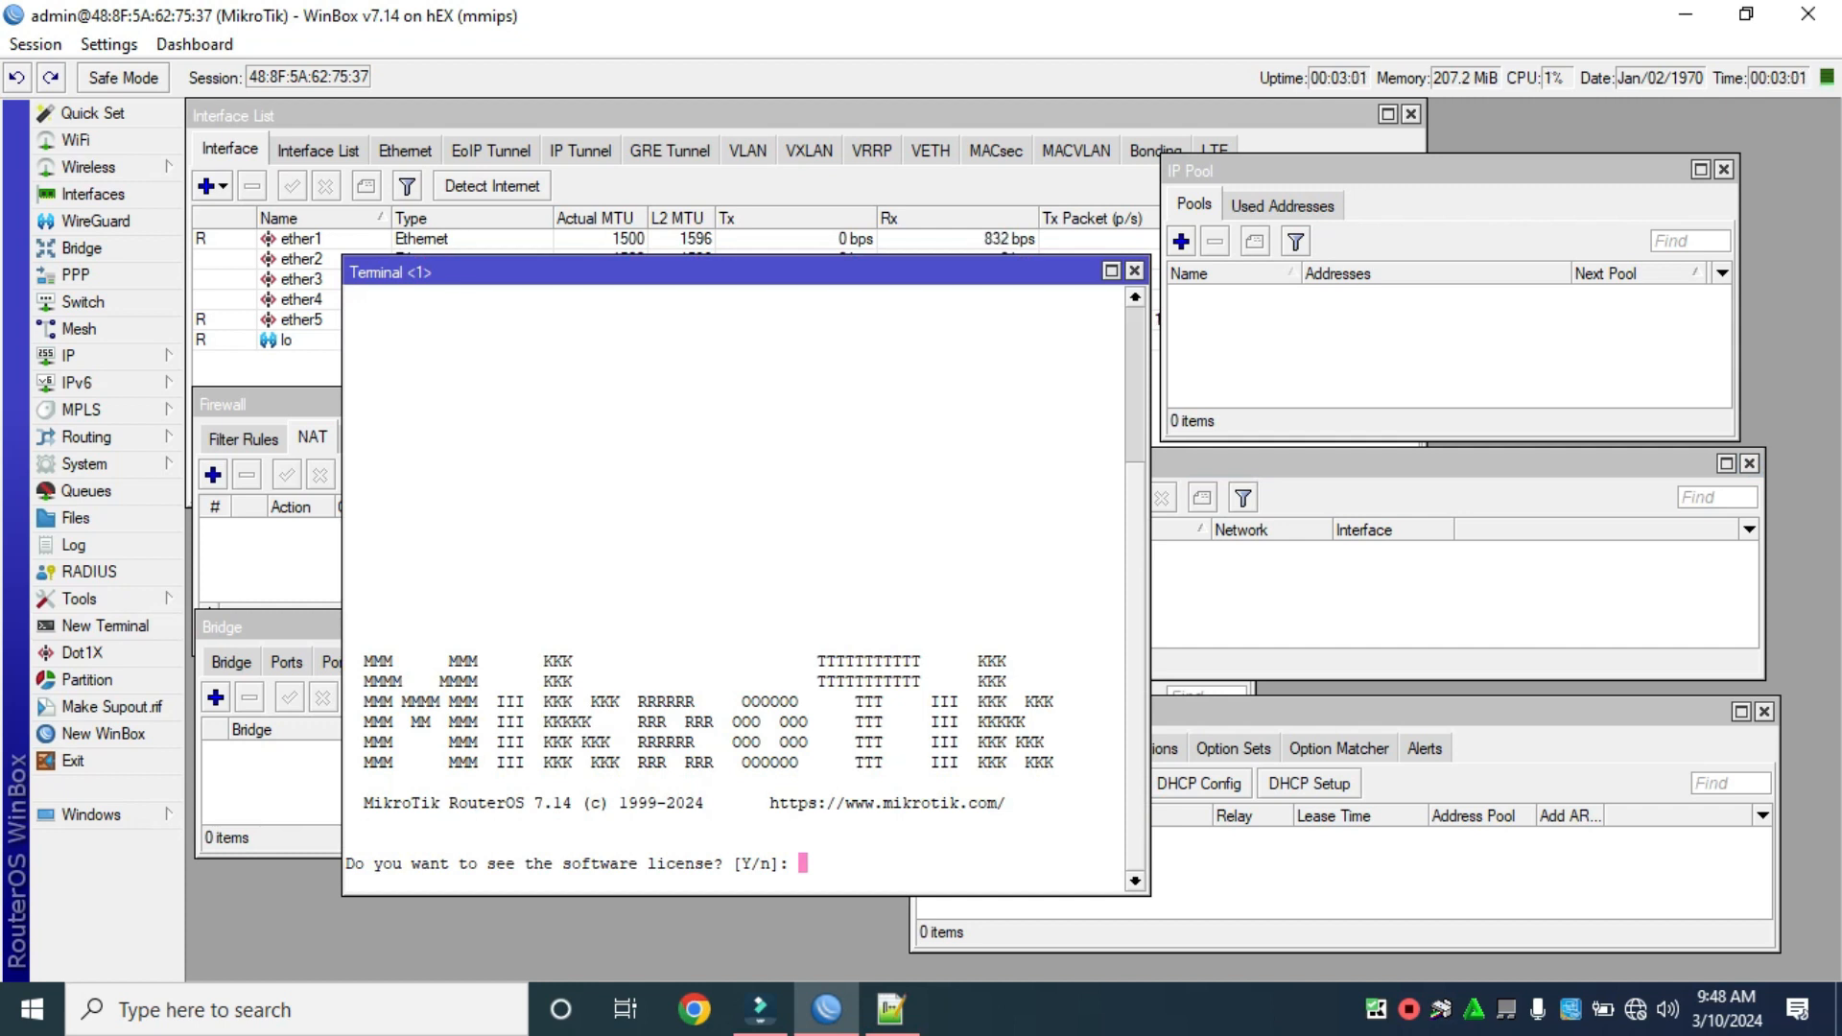
type("n")
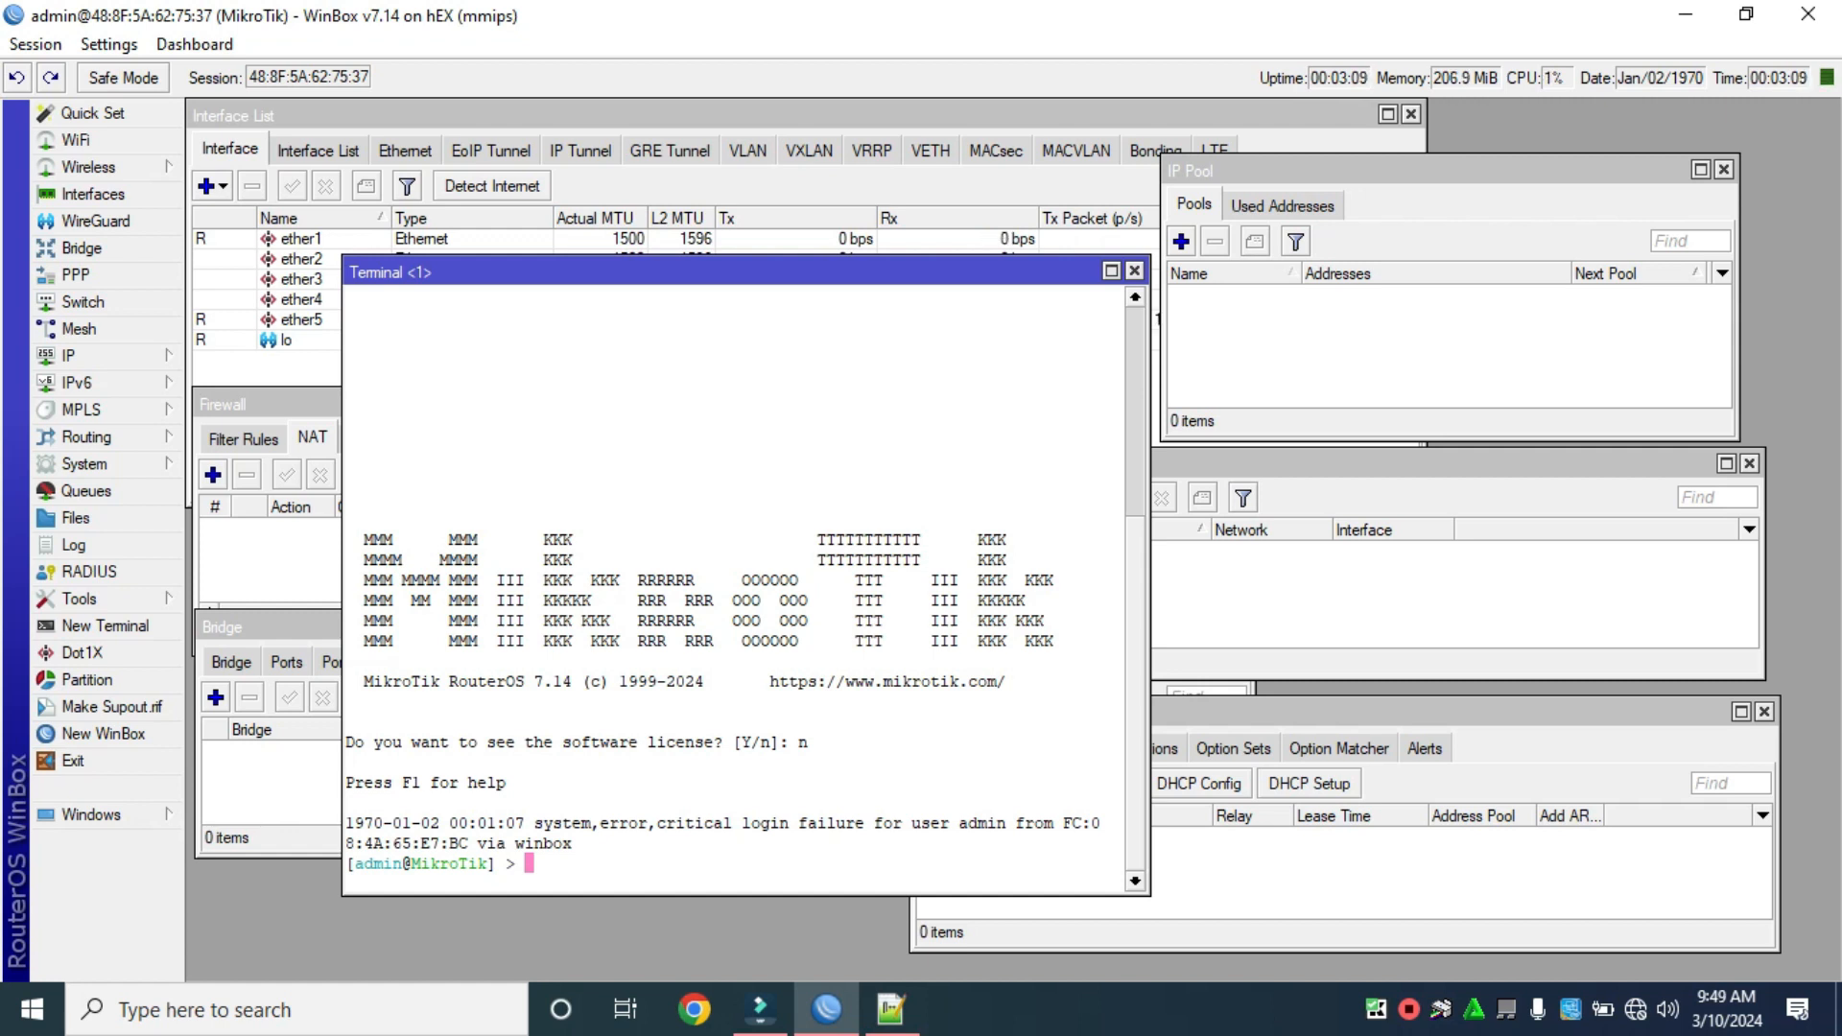
right_click(587, 731)
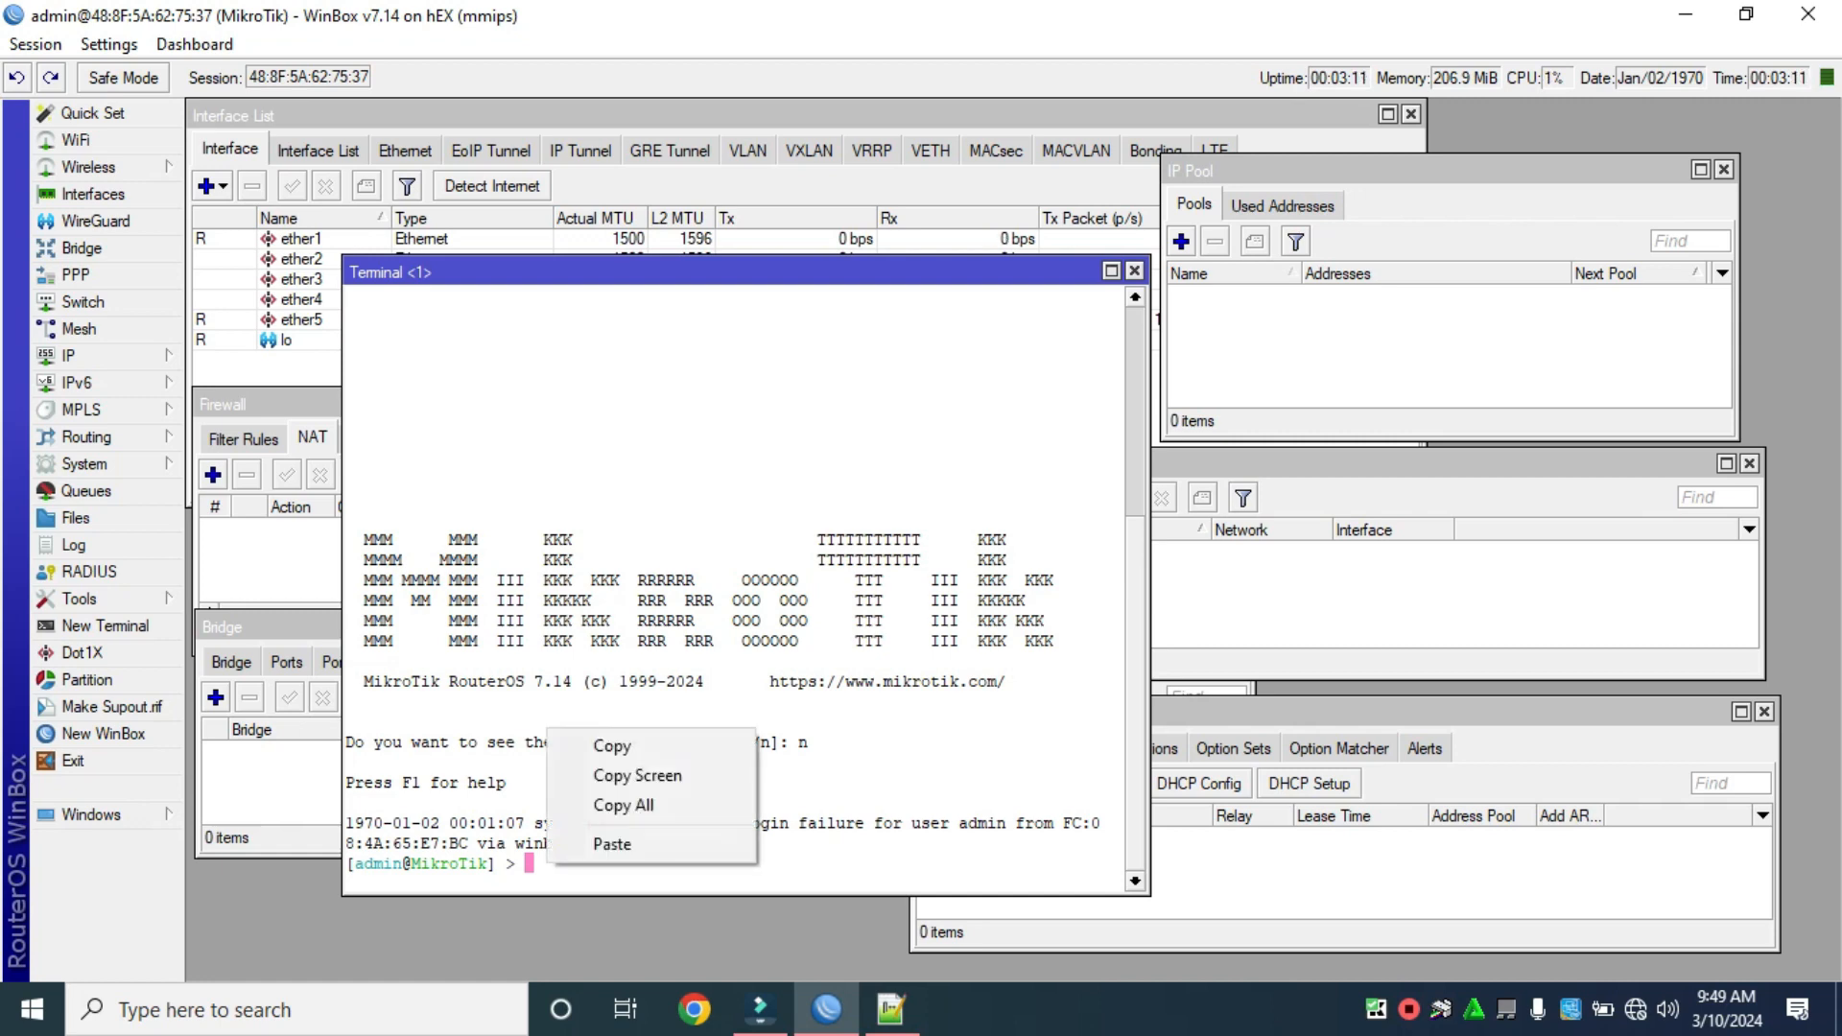
left_click(653, 843)
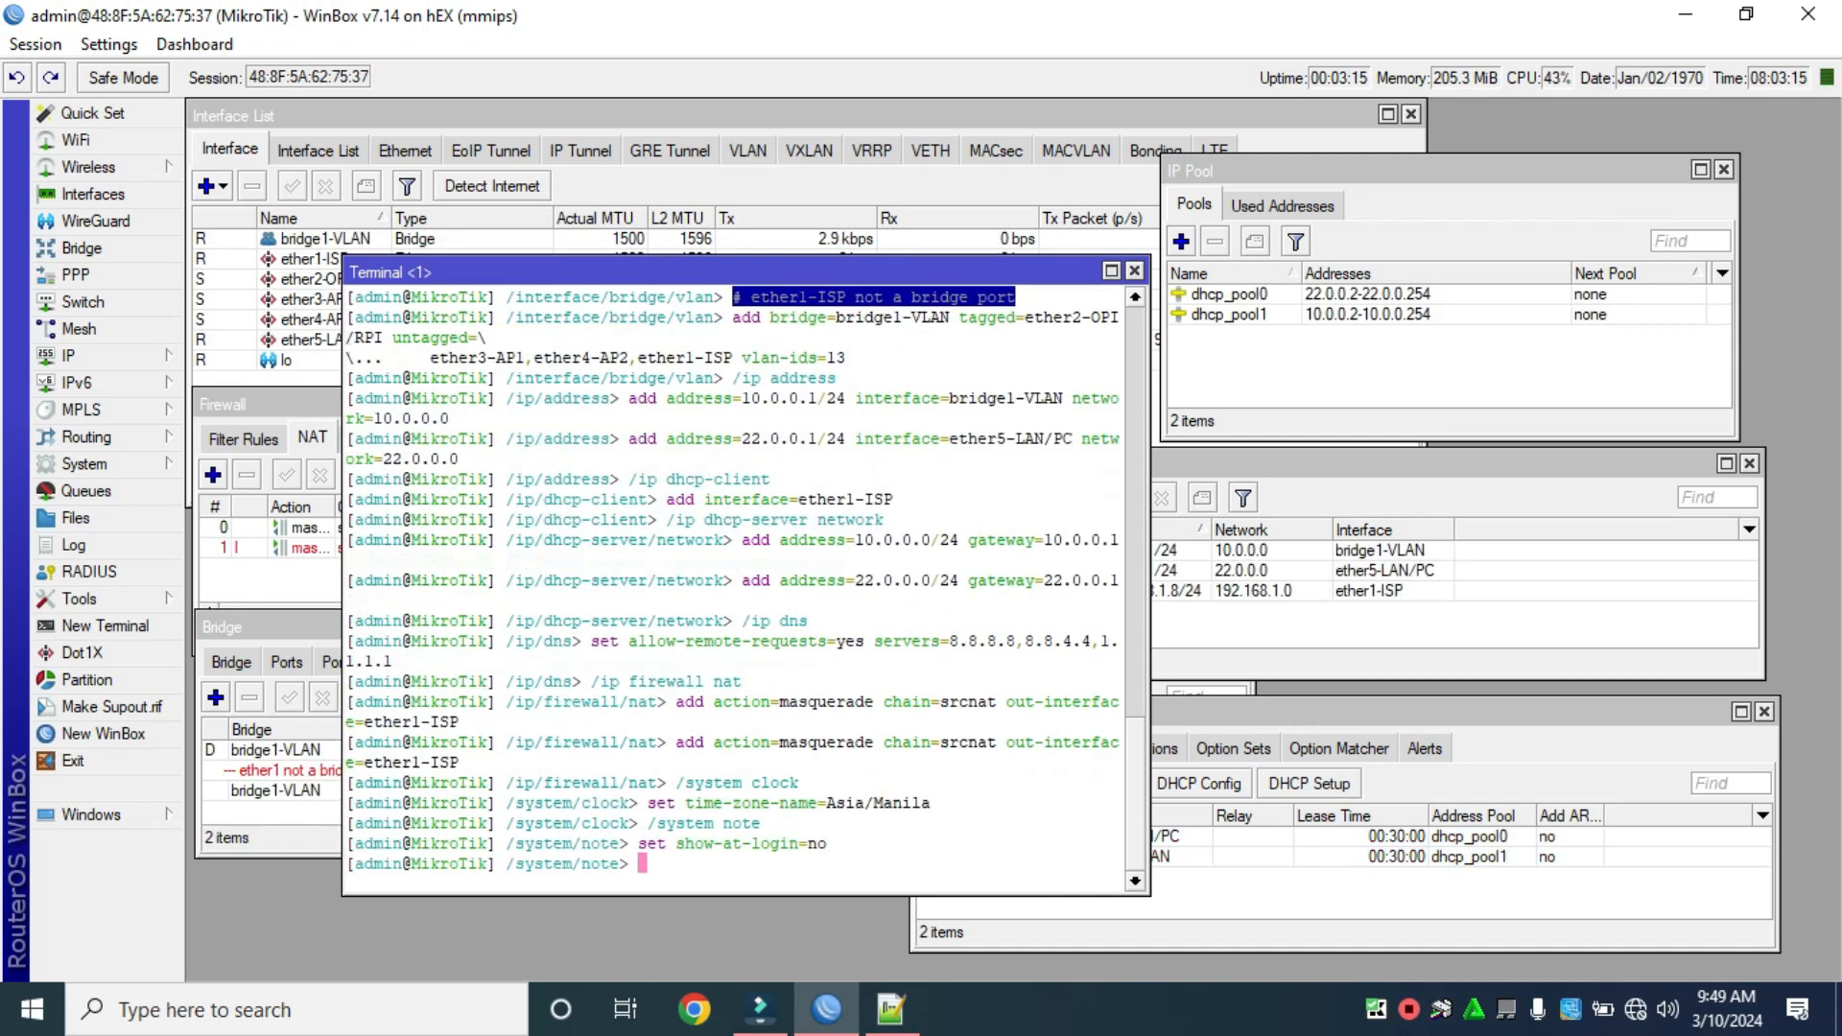
left_click_drag(672, 272, 883, 256)
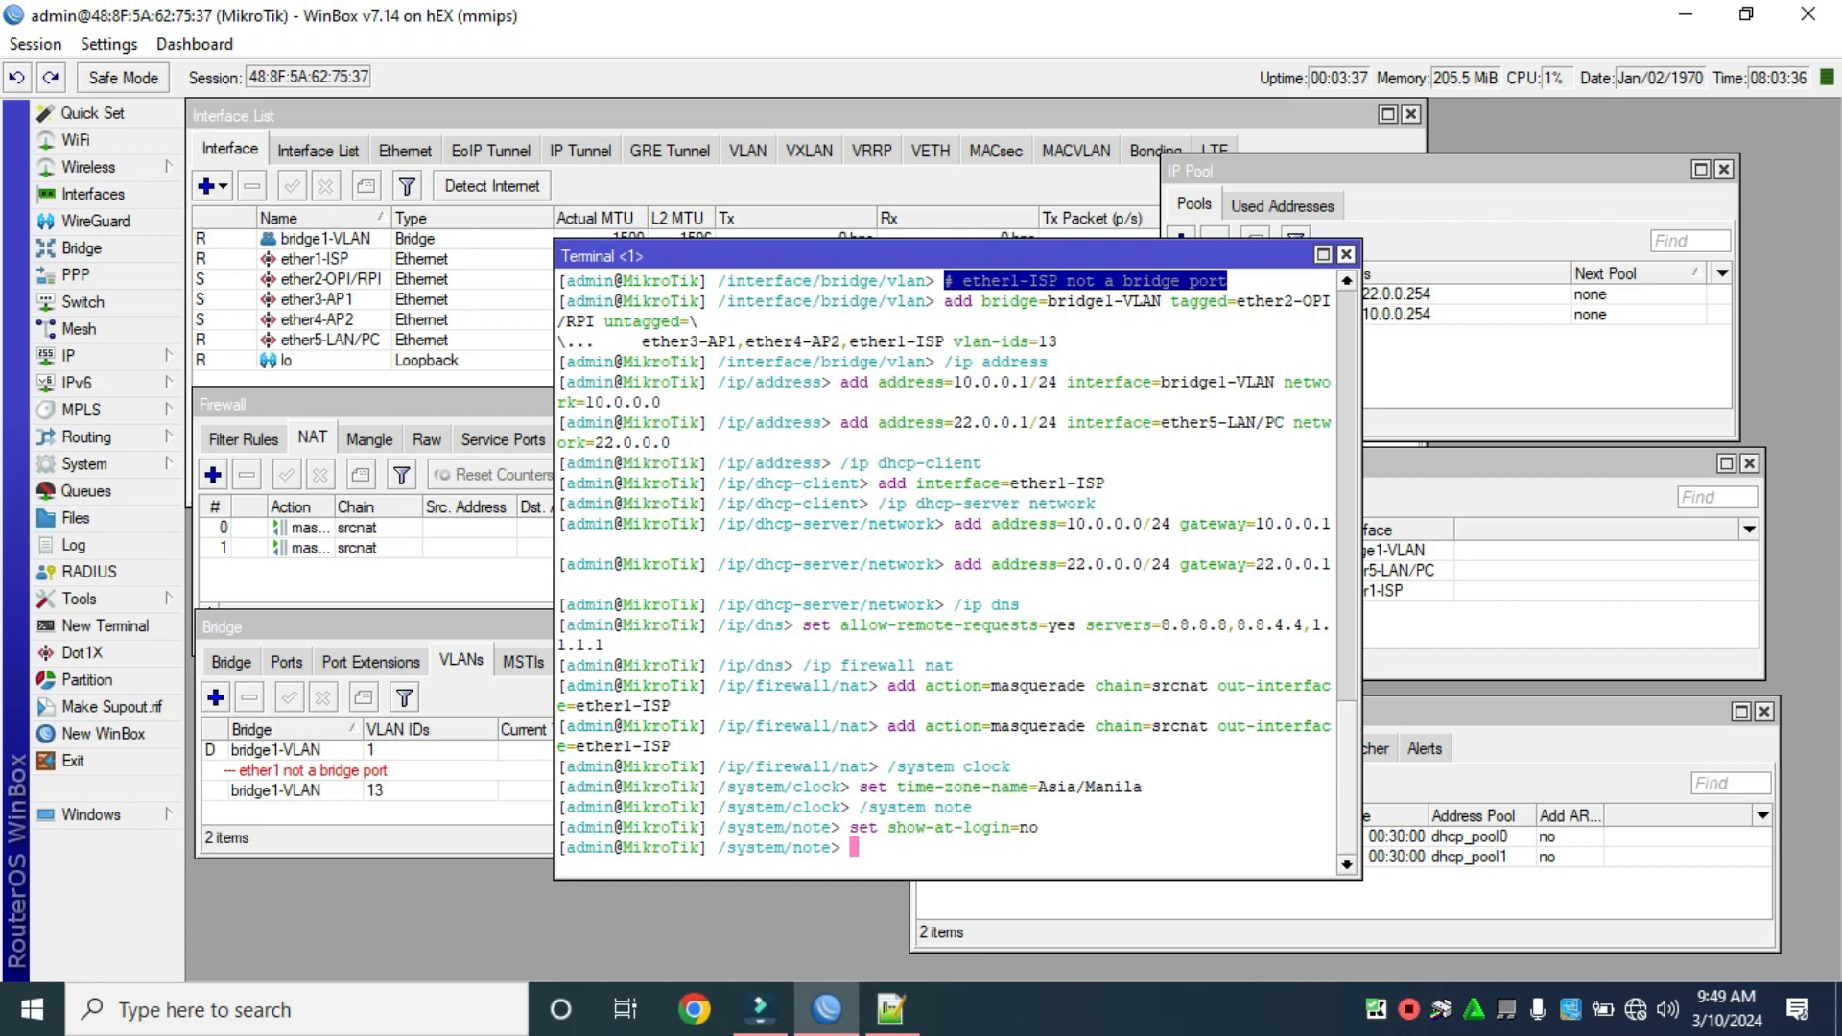
left_click(1346, 255)
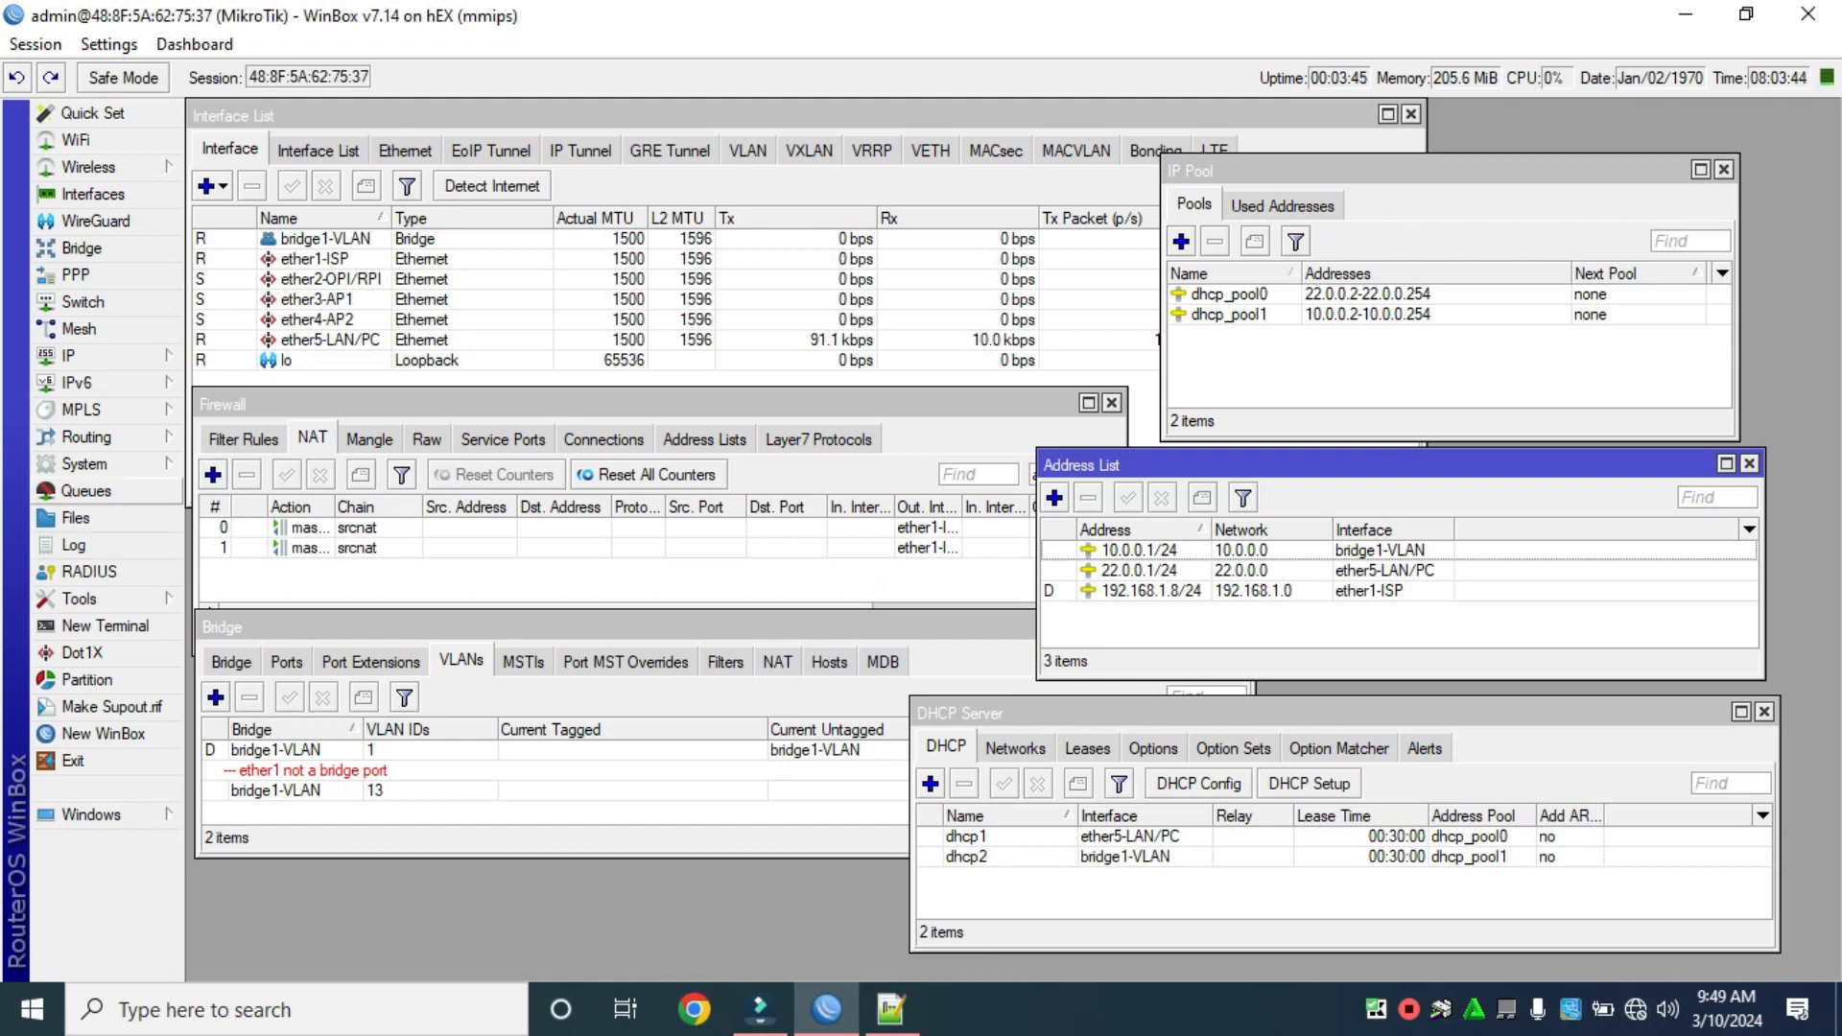
Paste the copied script into a fresh terminal a second time, then close the terminal.
left_click(105, 626)
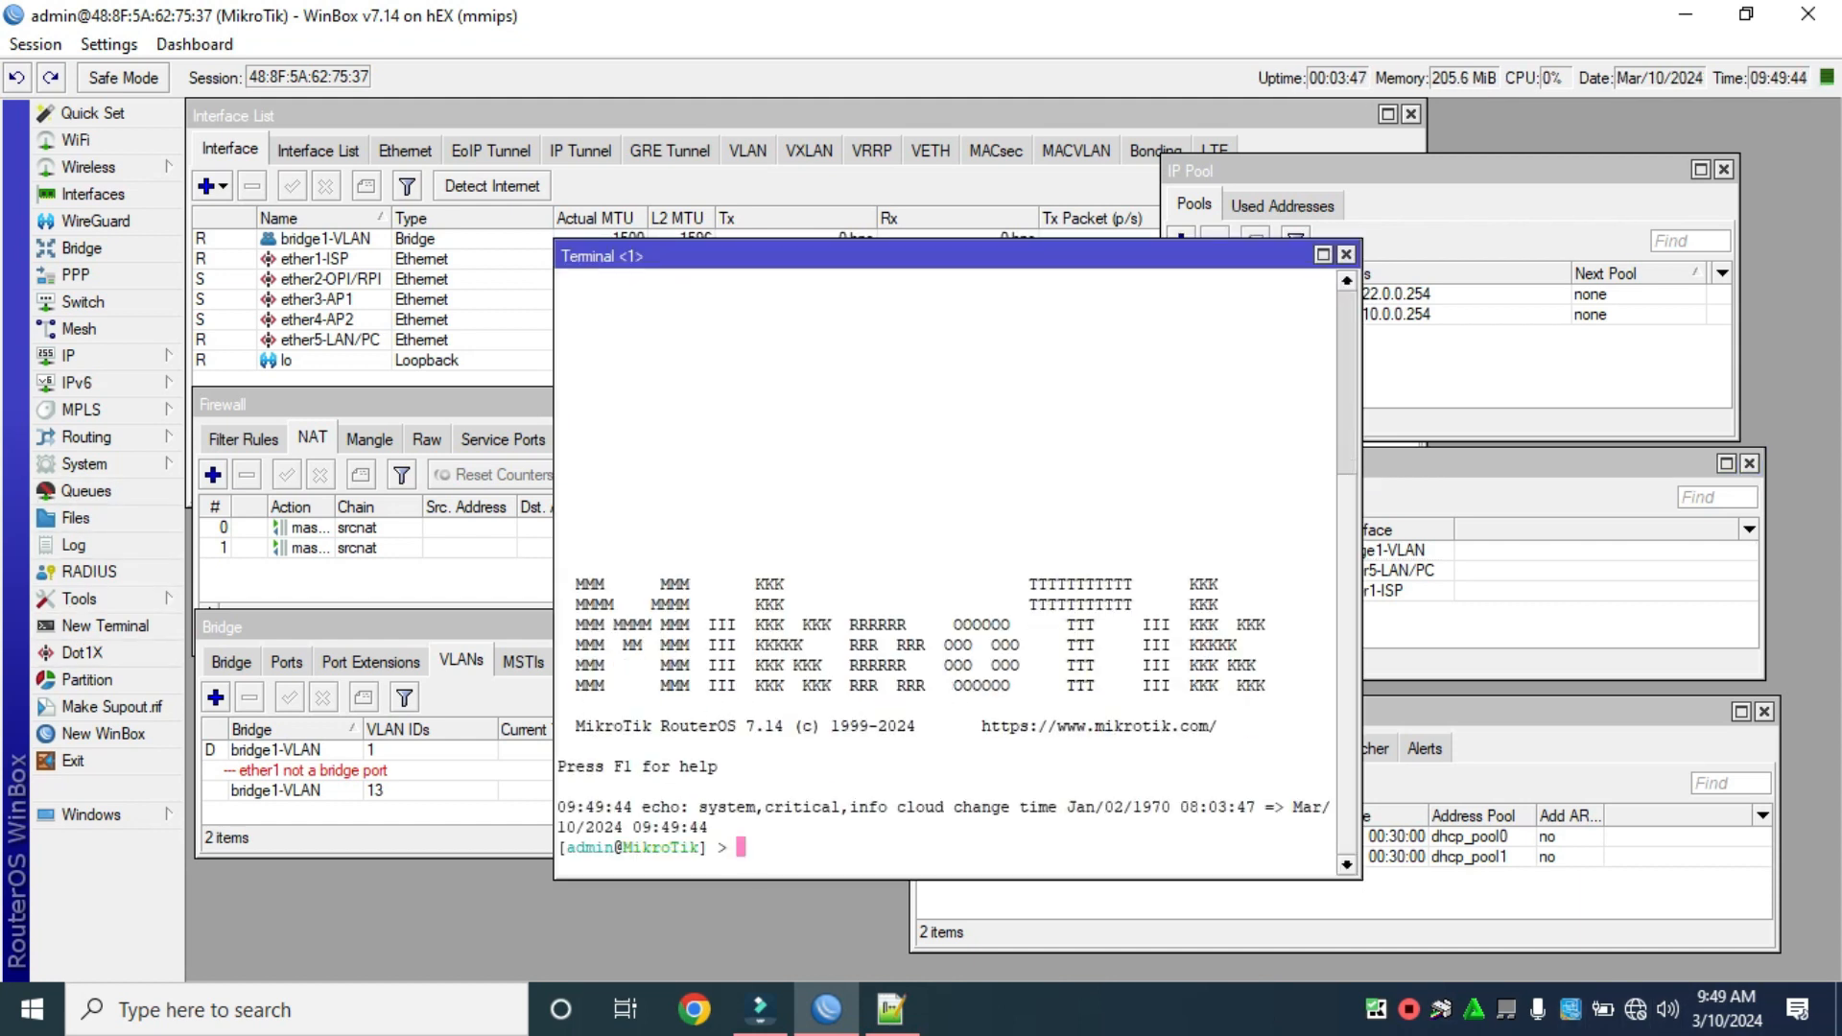
right_click(762, 844)
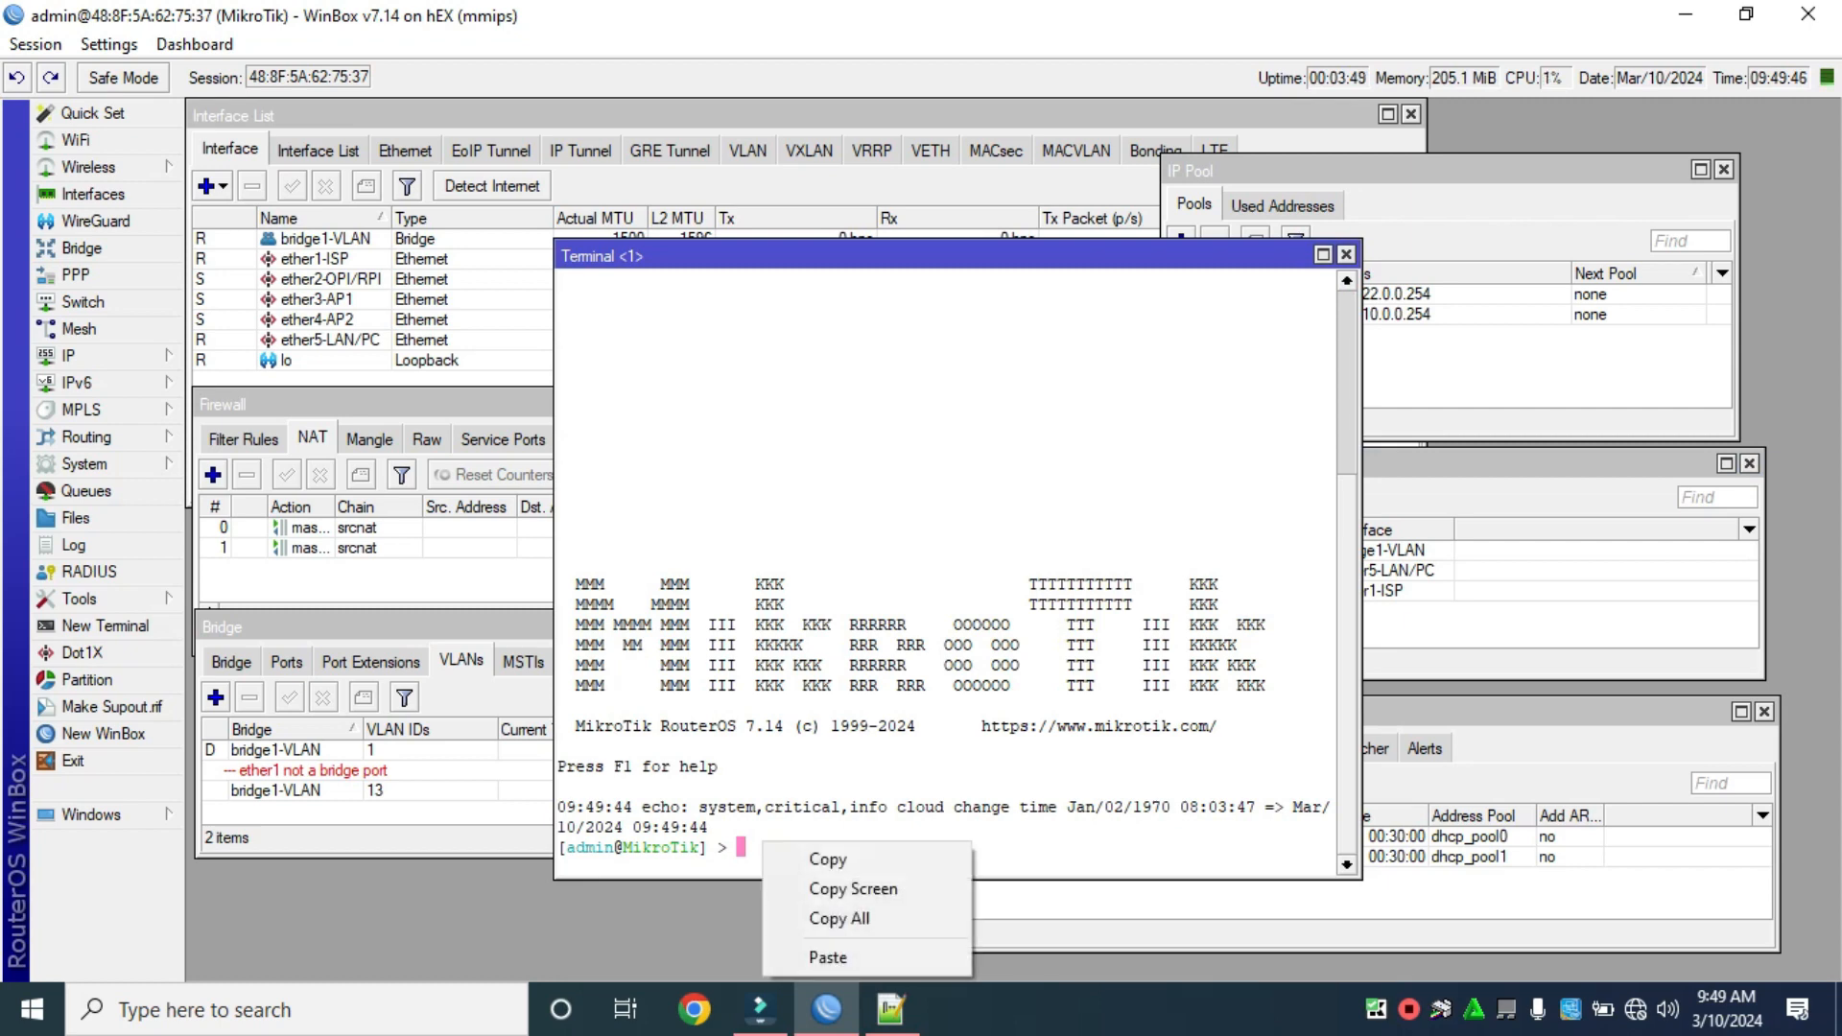
left_click(828, 956)
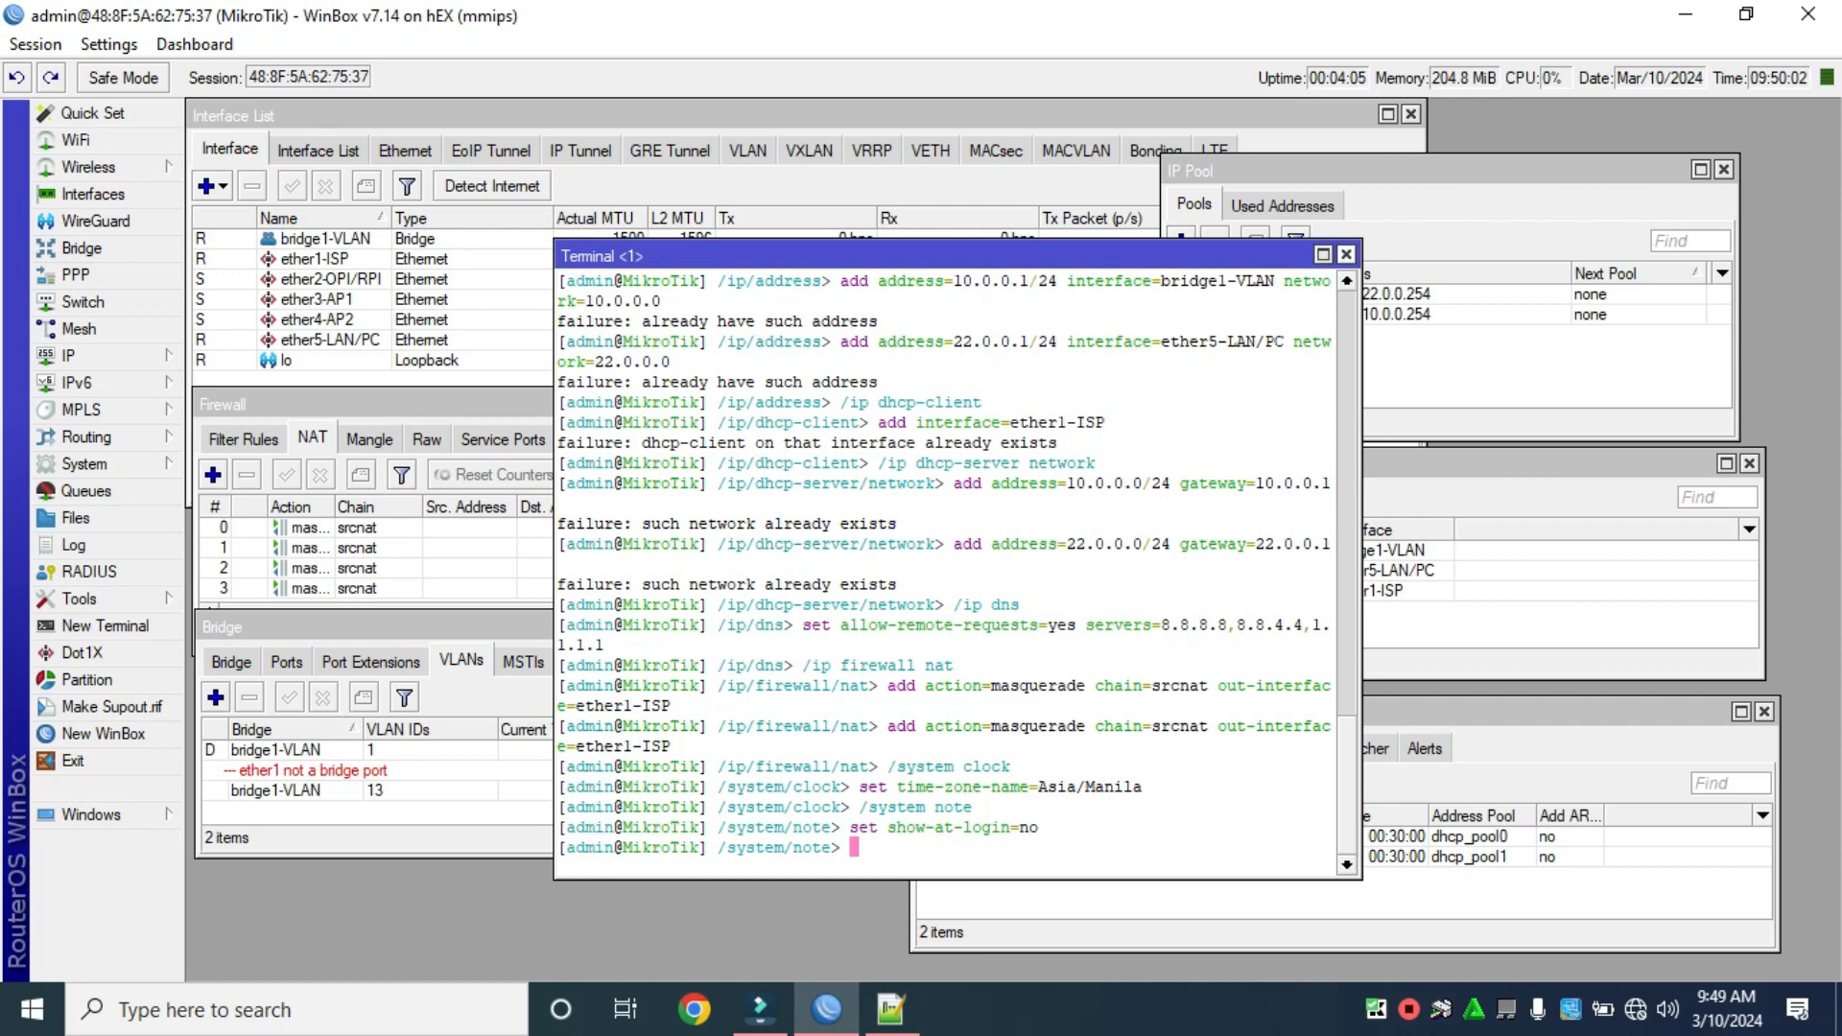
left_click(1346, 254)
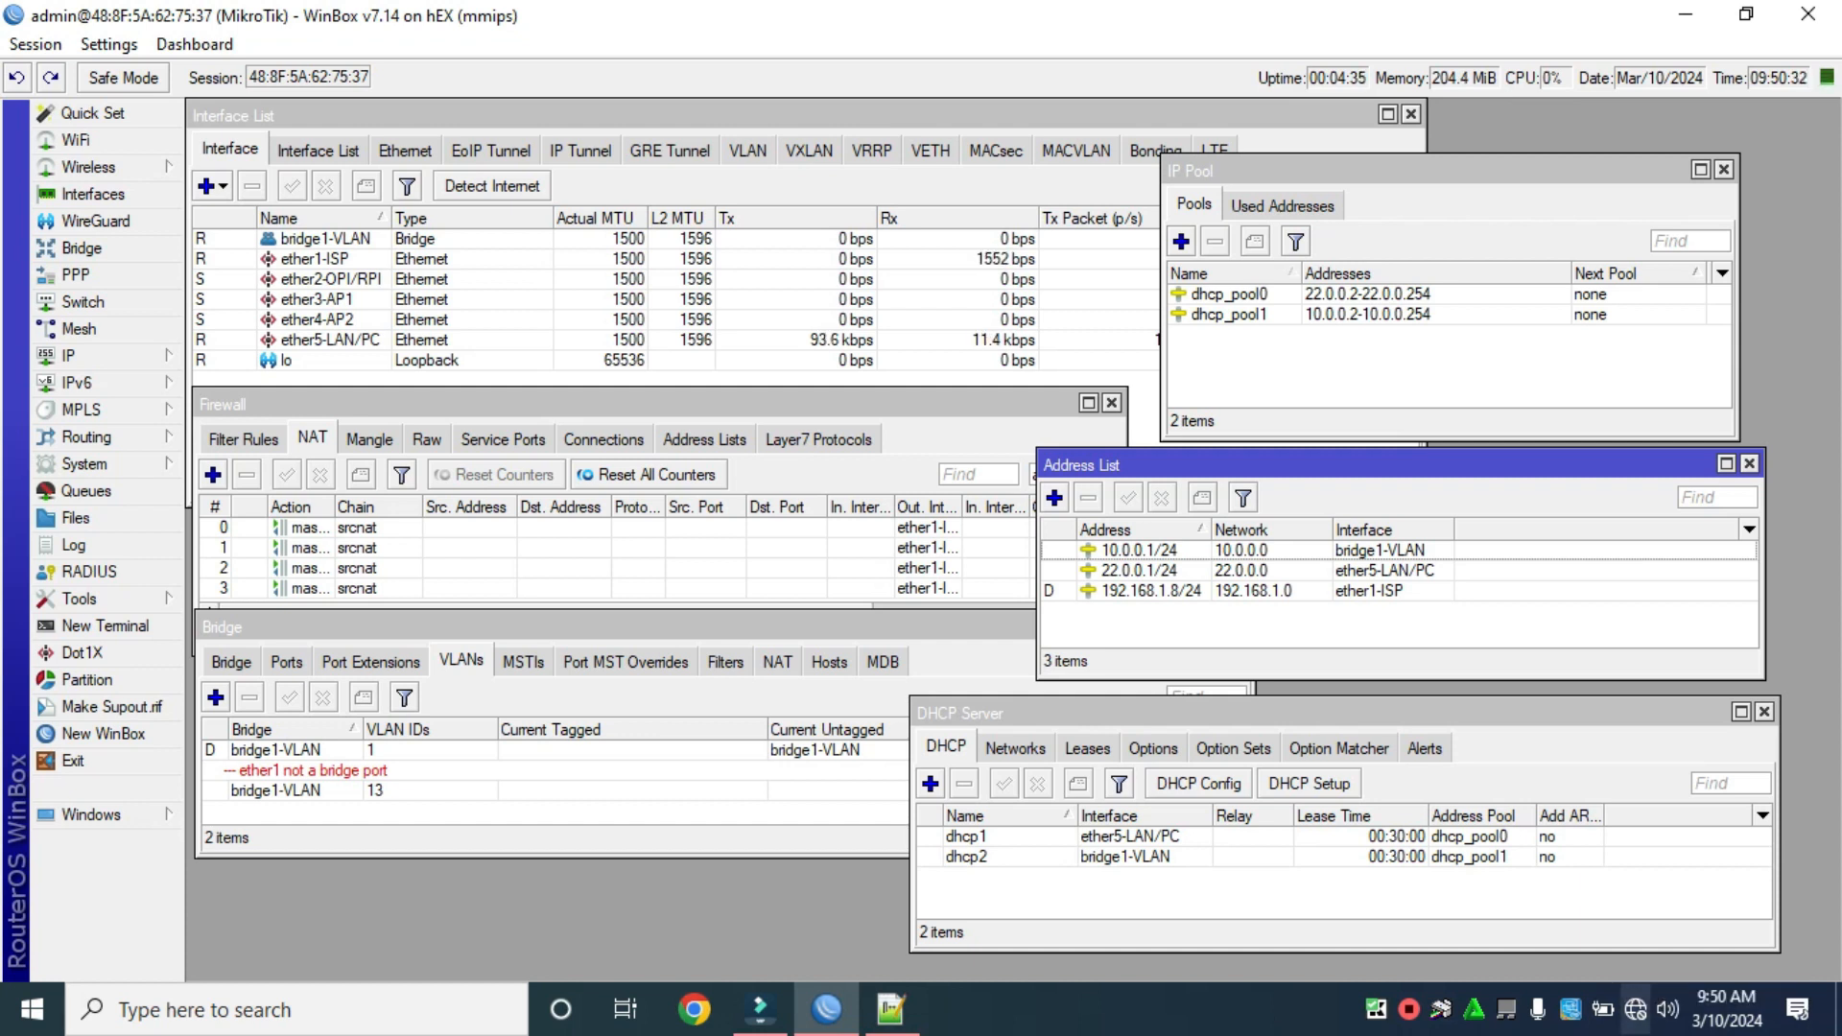
Glance at the Network & Internet settings, close them, and retry the fast.com speed test.
right_click(1636, 1009)
left_click(1633, 975)
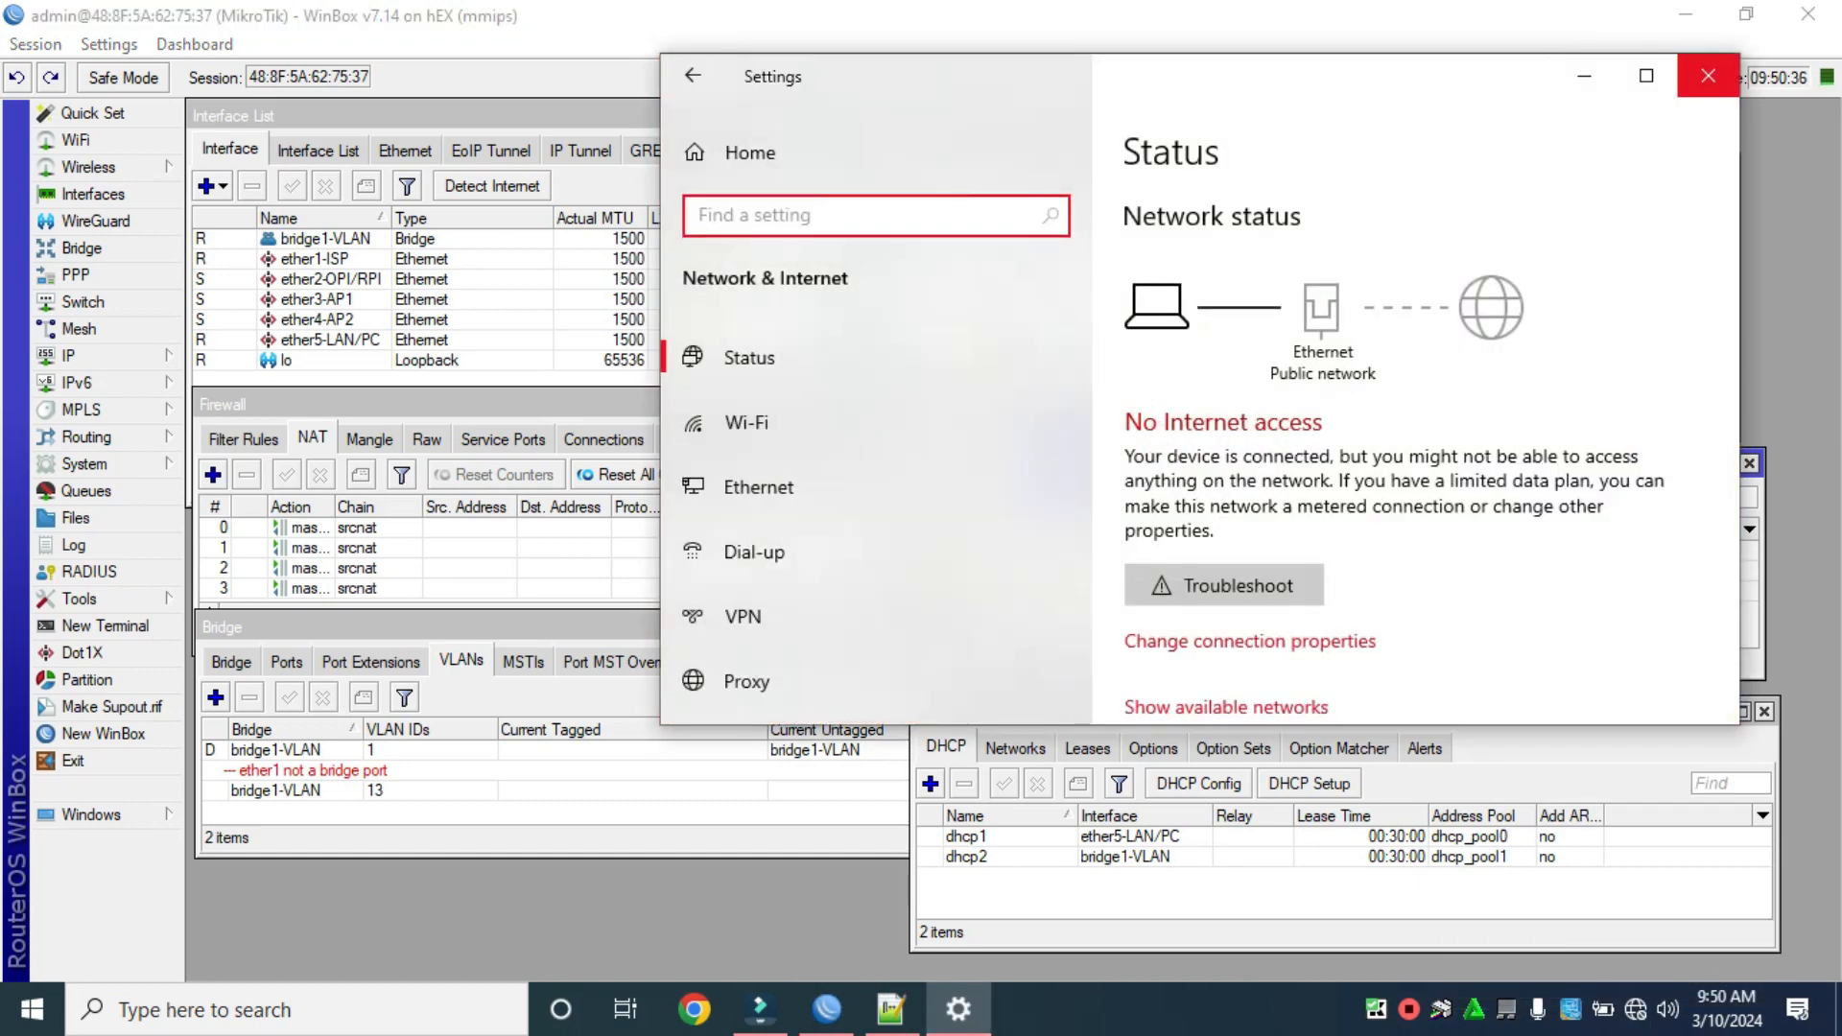
left_click(1708, 74)
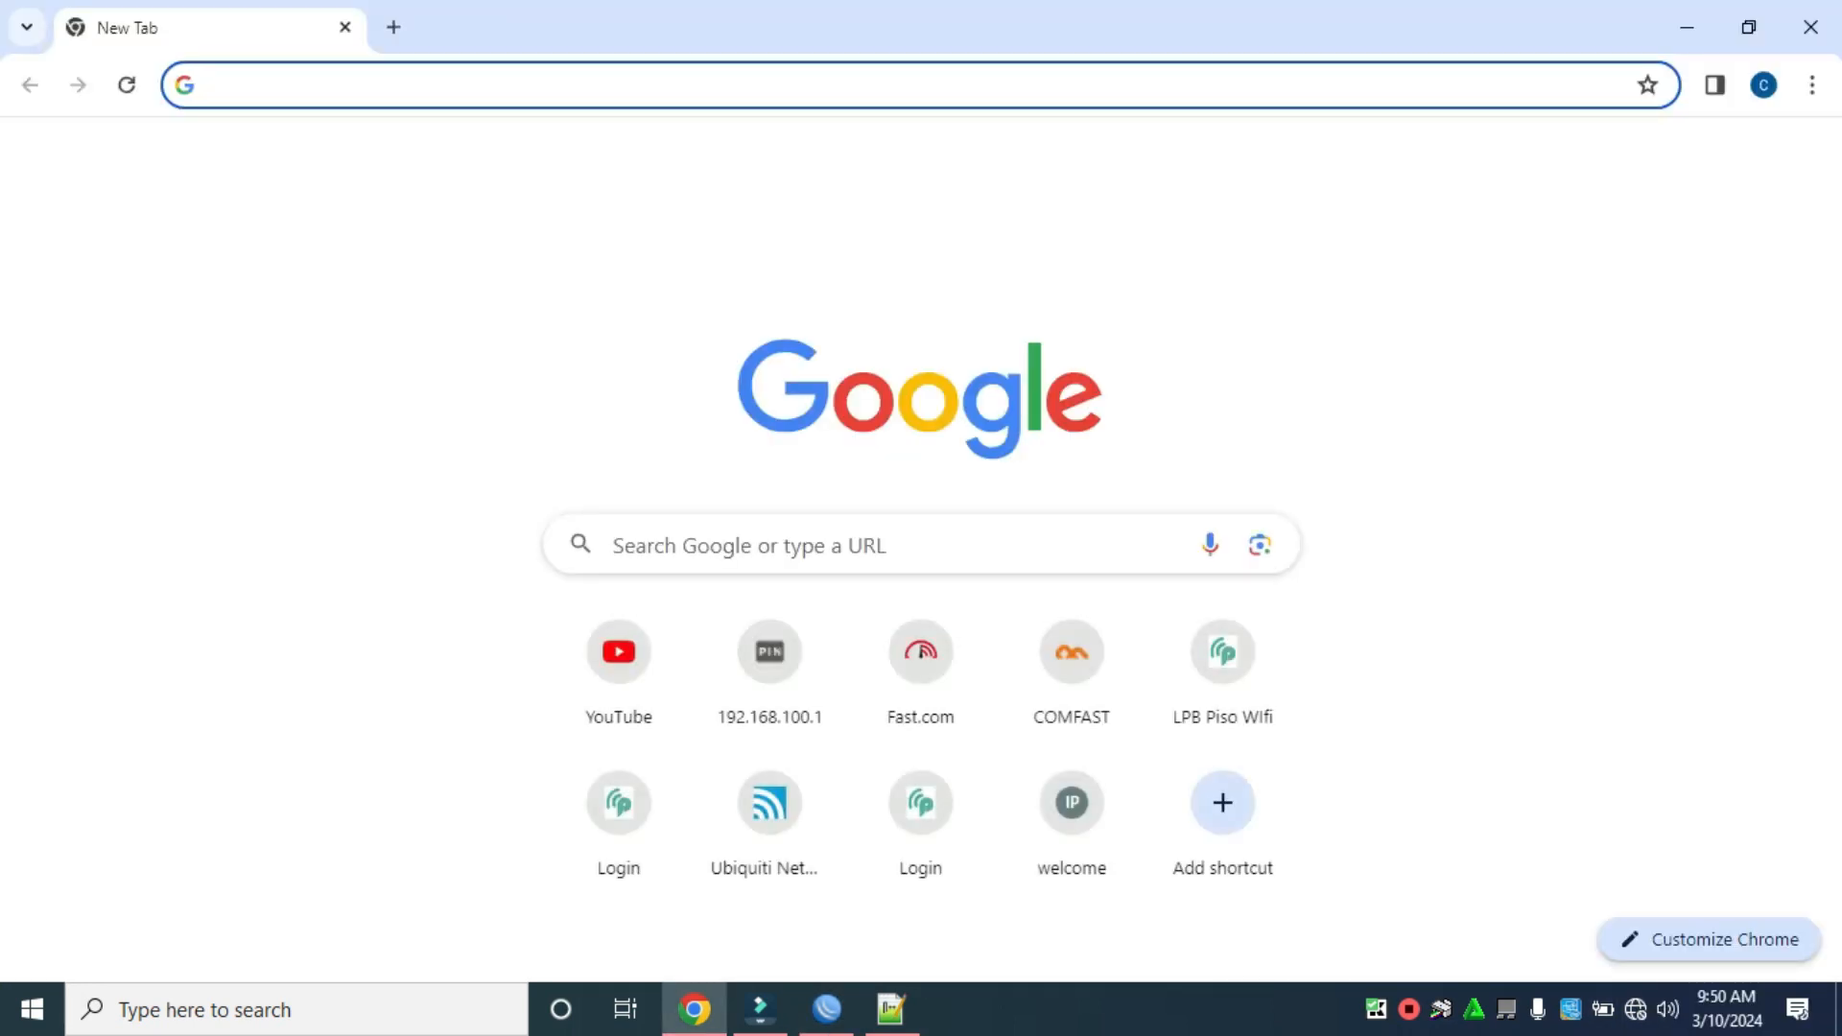
left_click(921, 662)
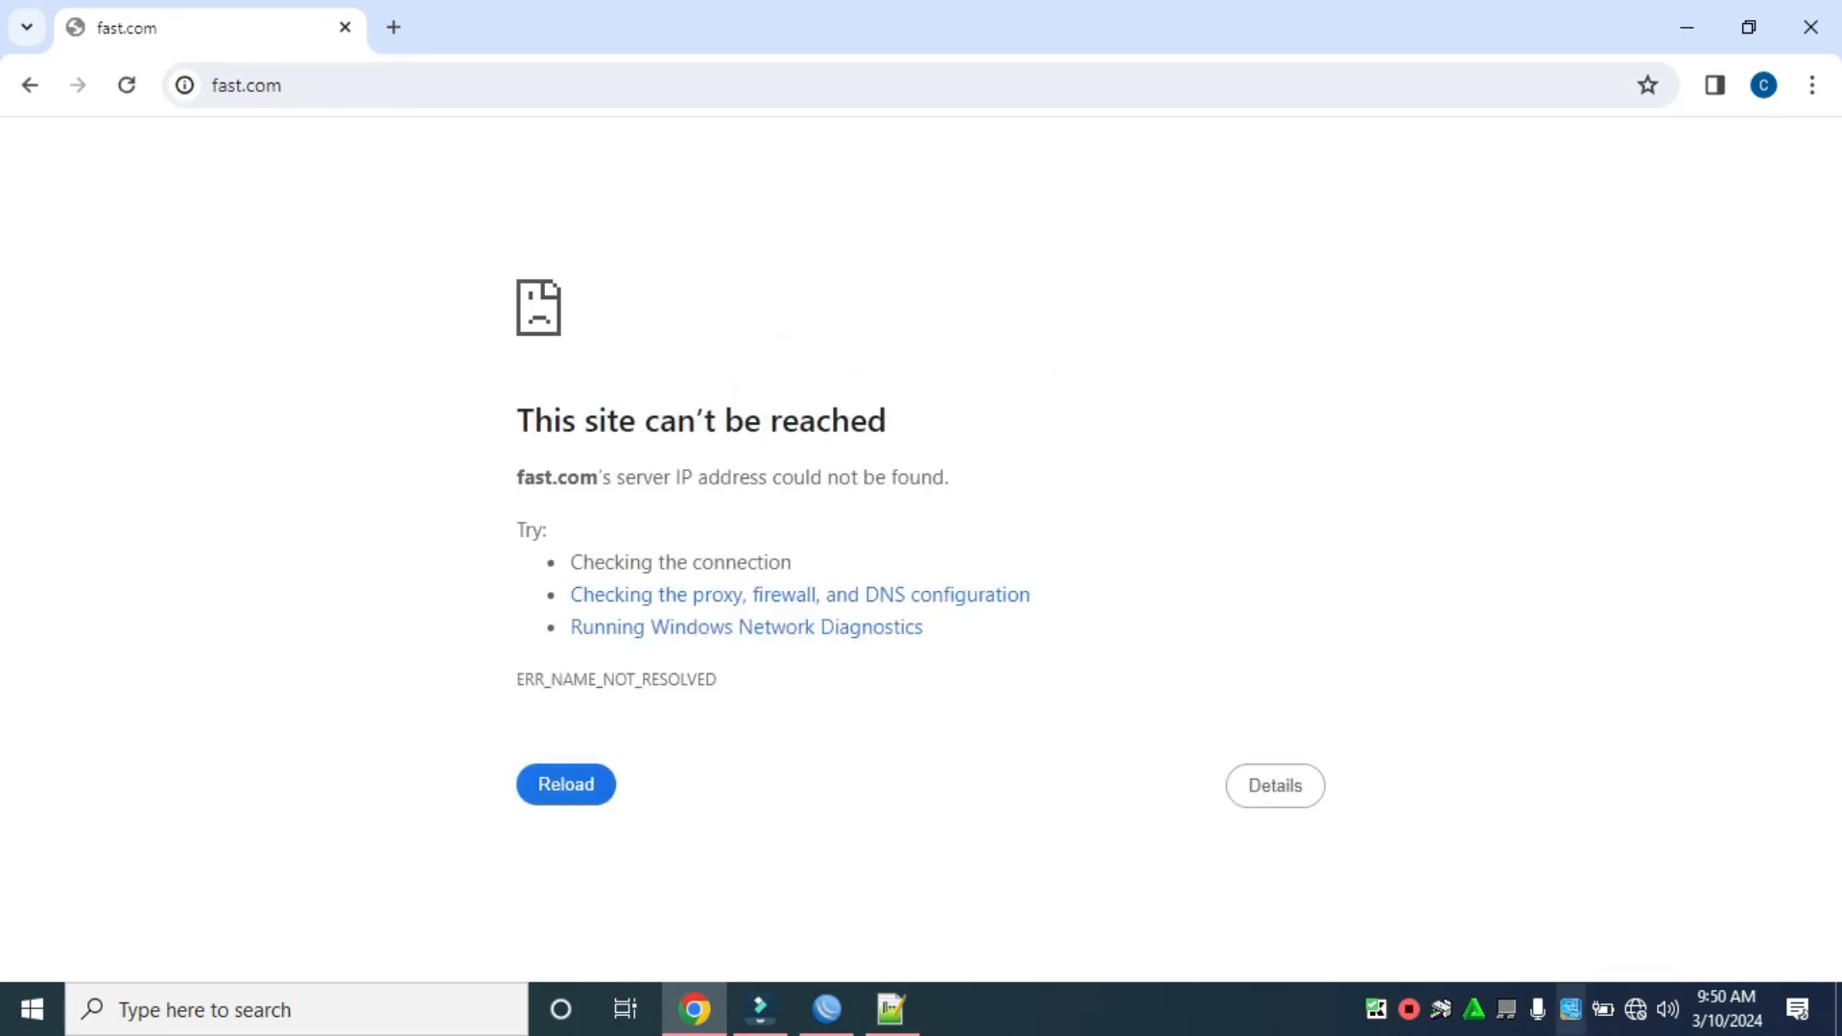
Turn the Ethernet adapter off and back on in Network Connections via Change adapter options.
right_click(1636, 1009)
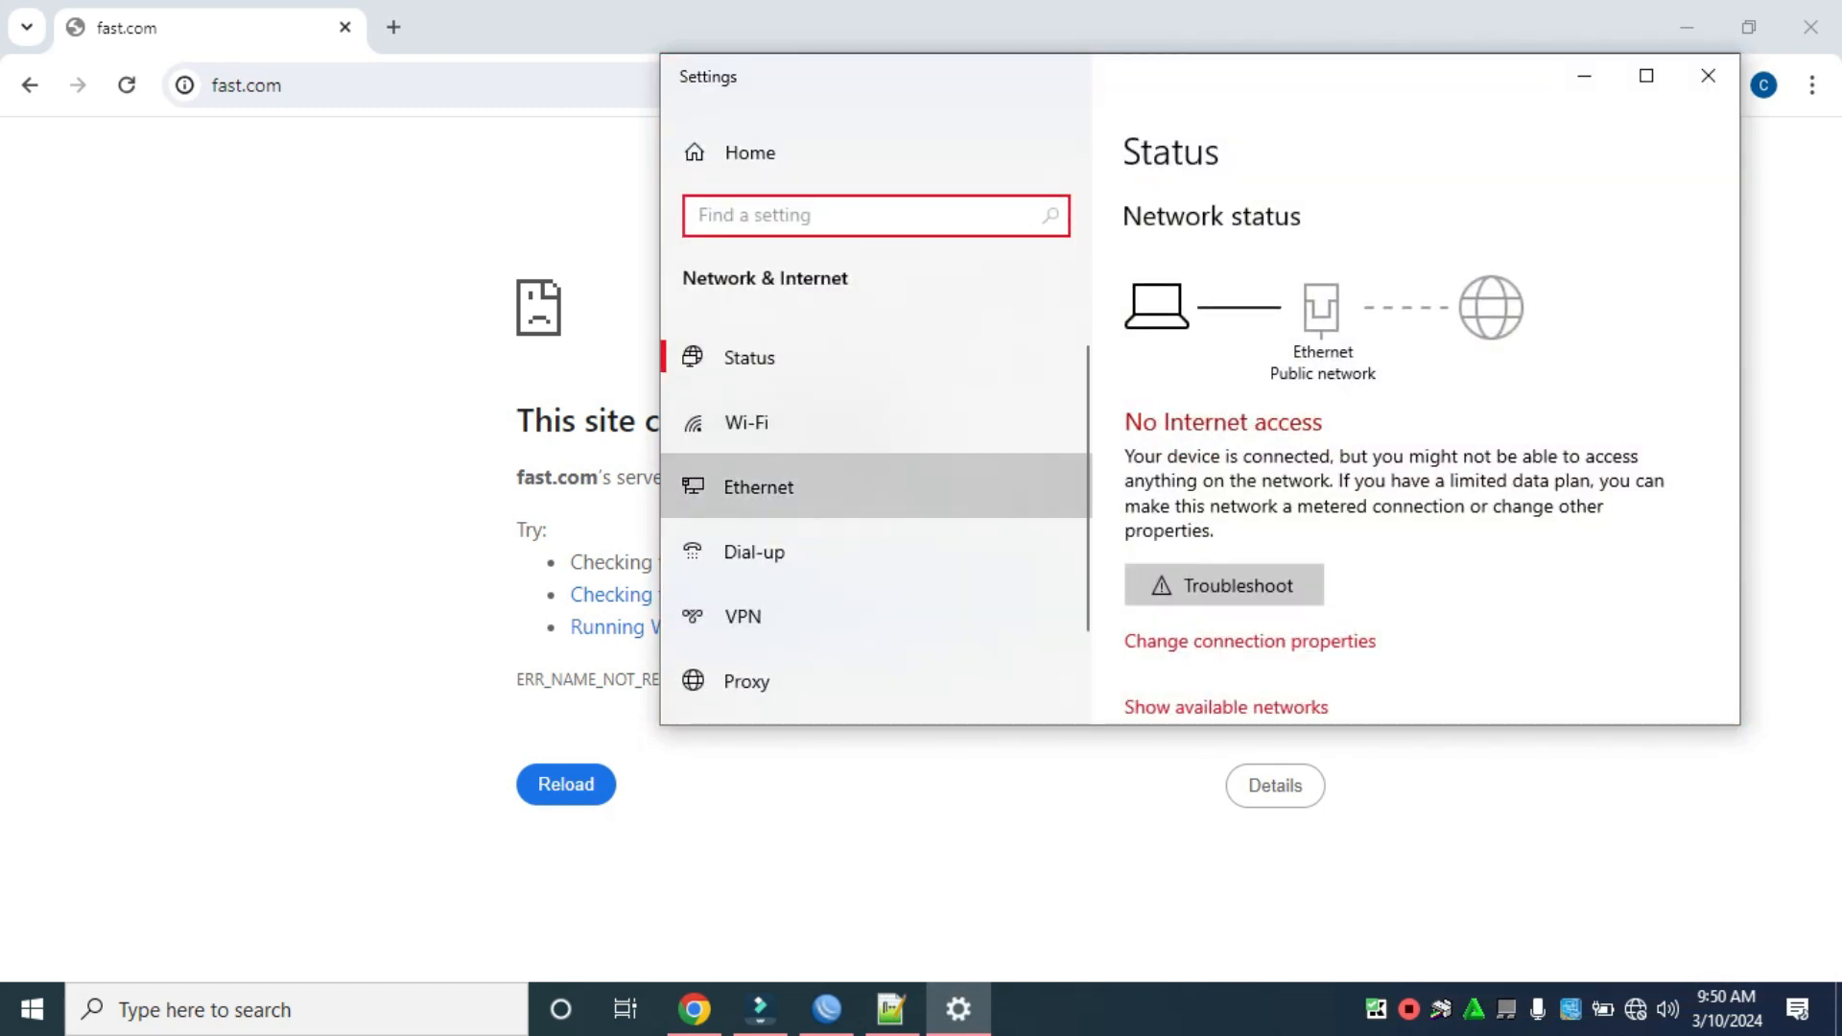
left_click(763, 487)
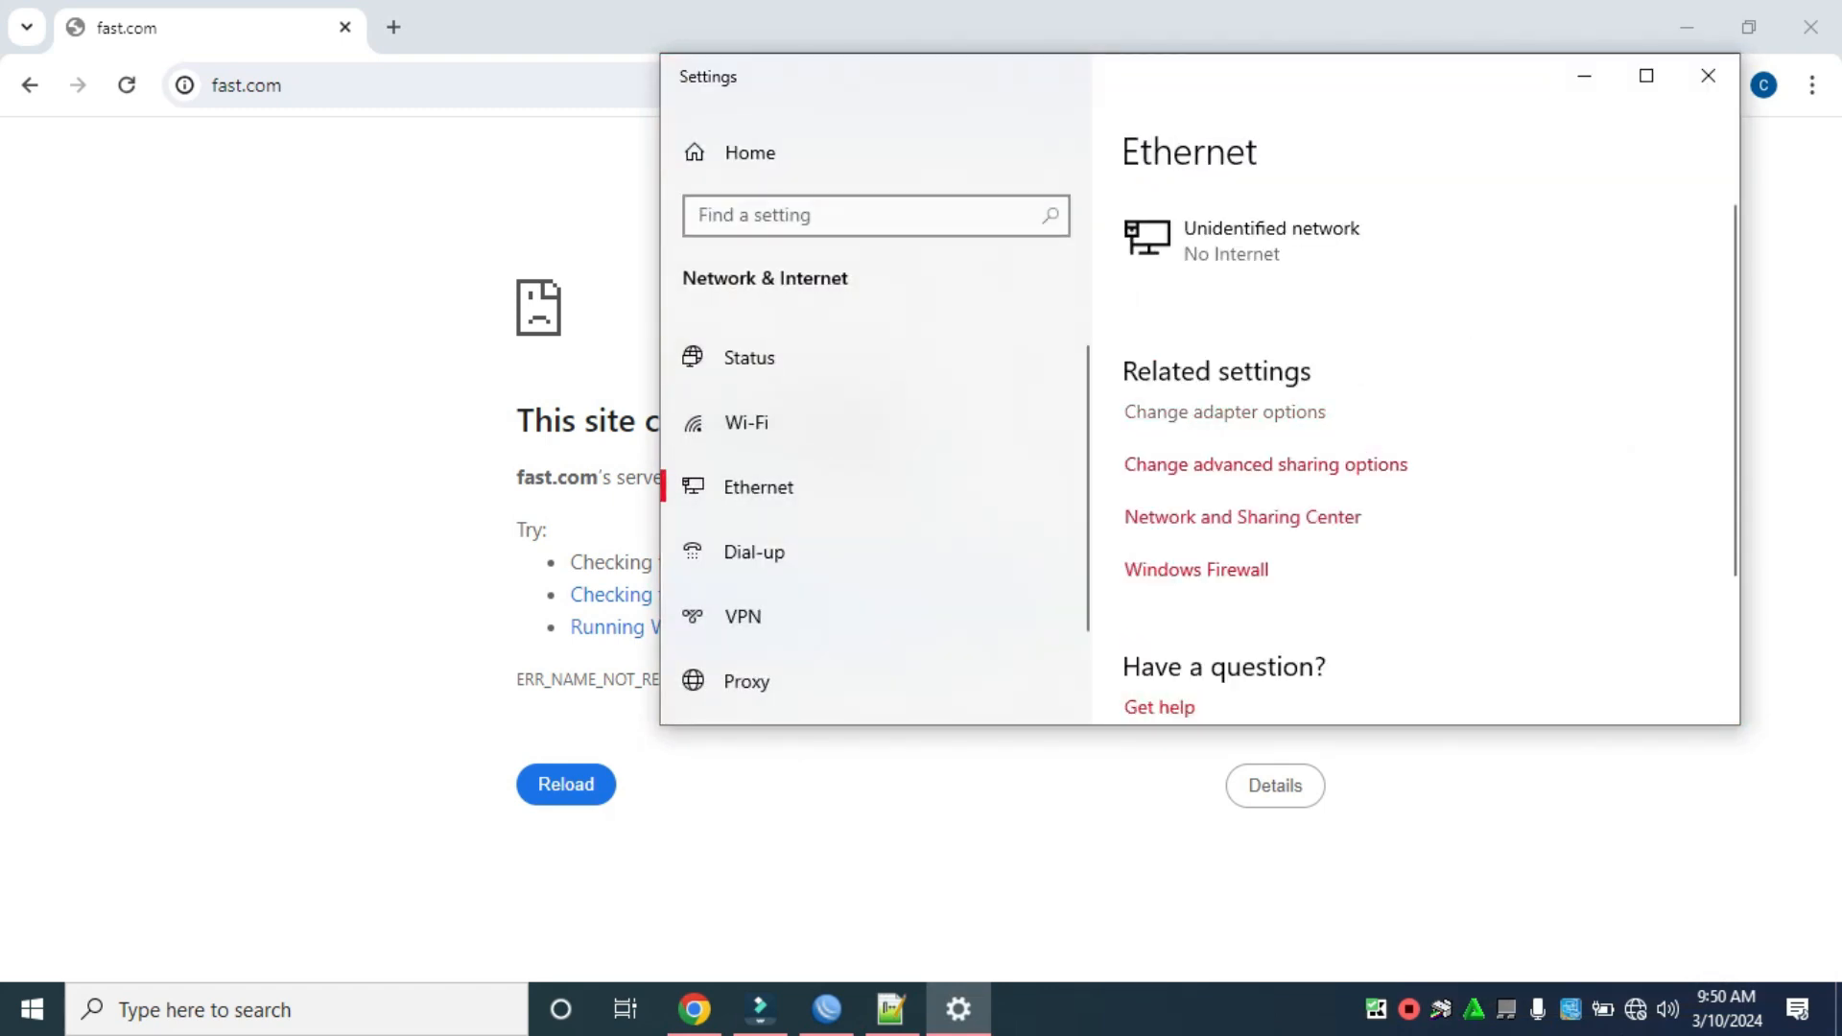
left_click(1224, 411)
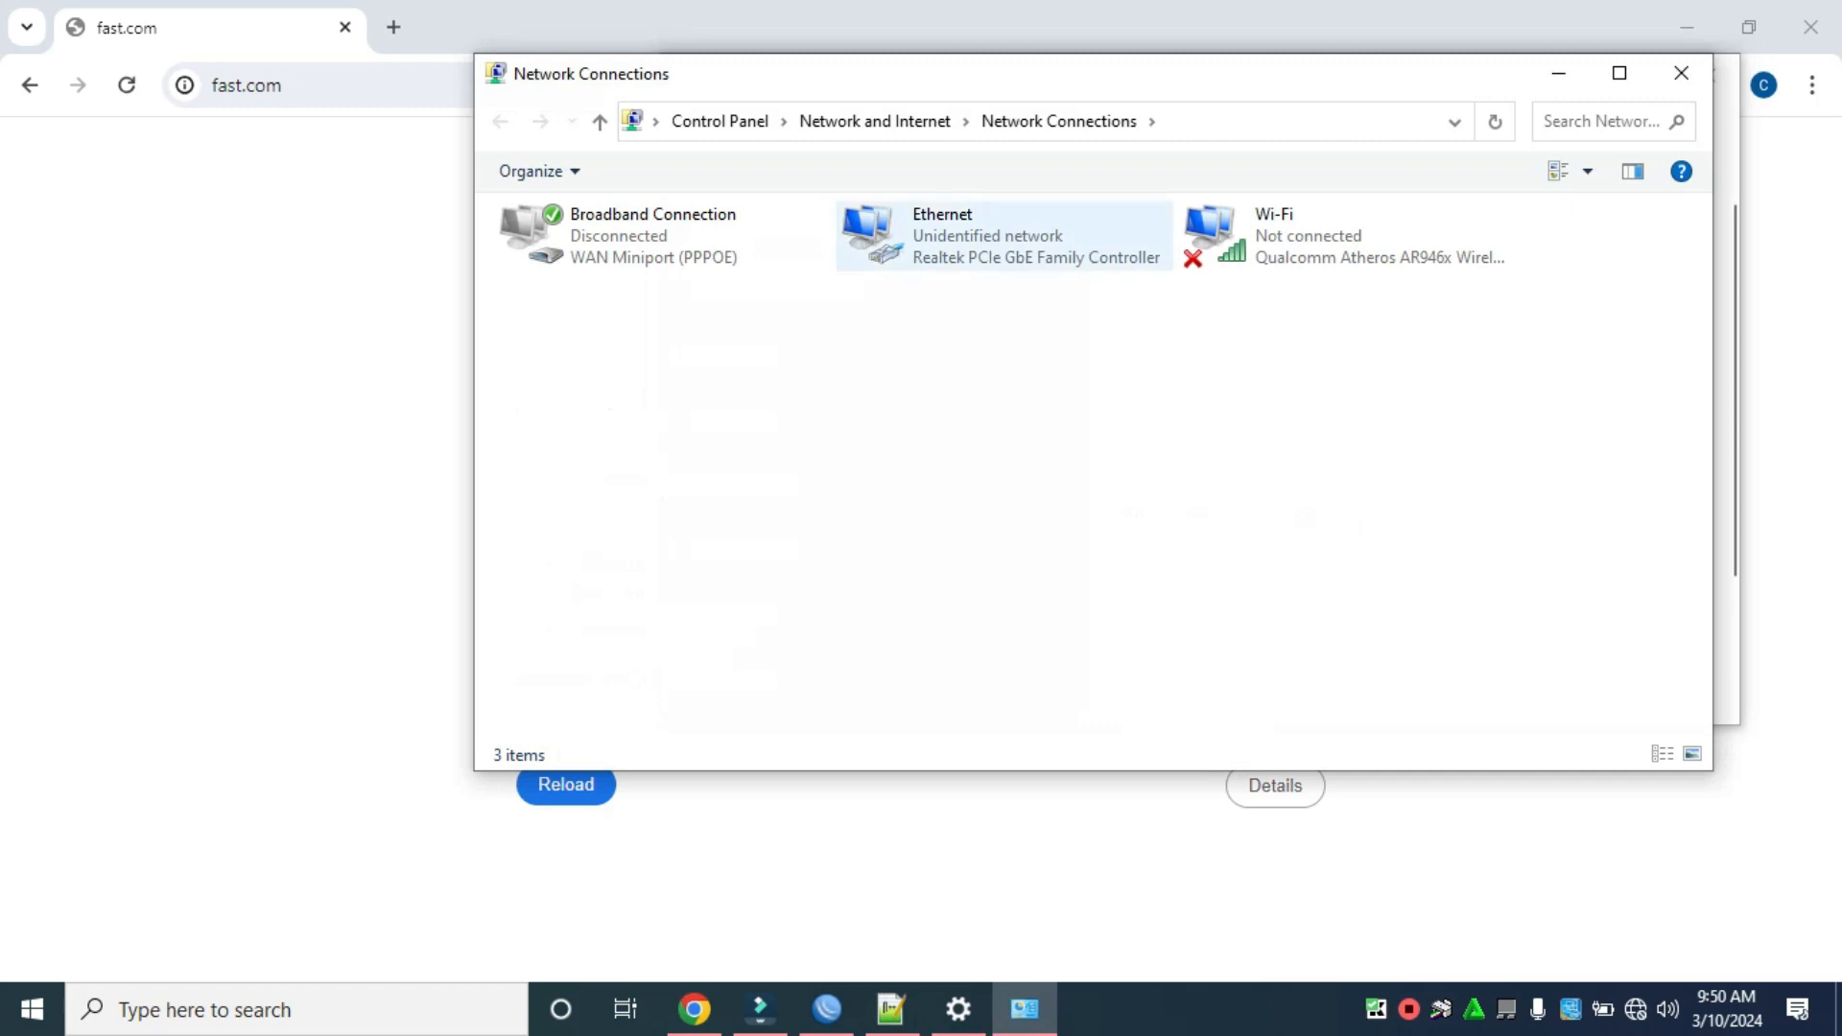
right_click(945, 247)
left_click(1007, 269)
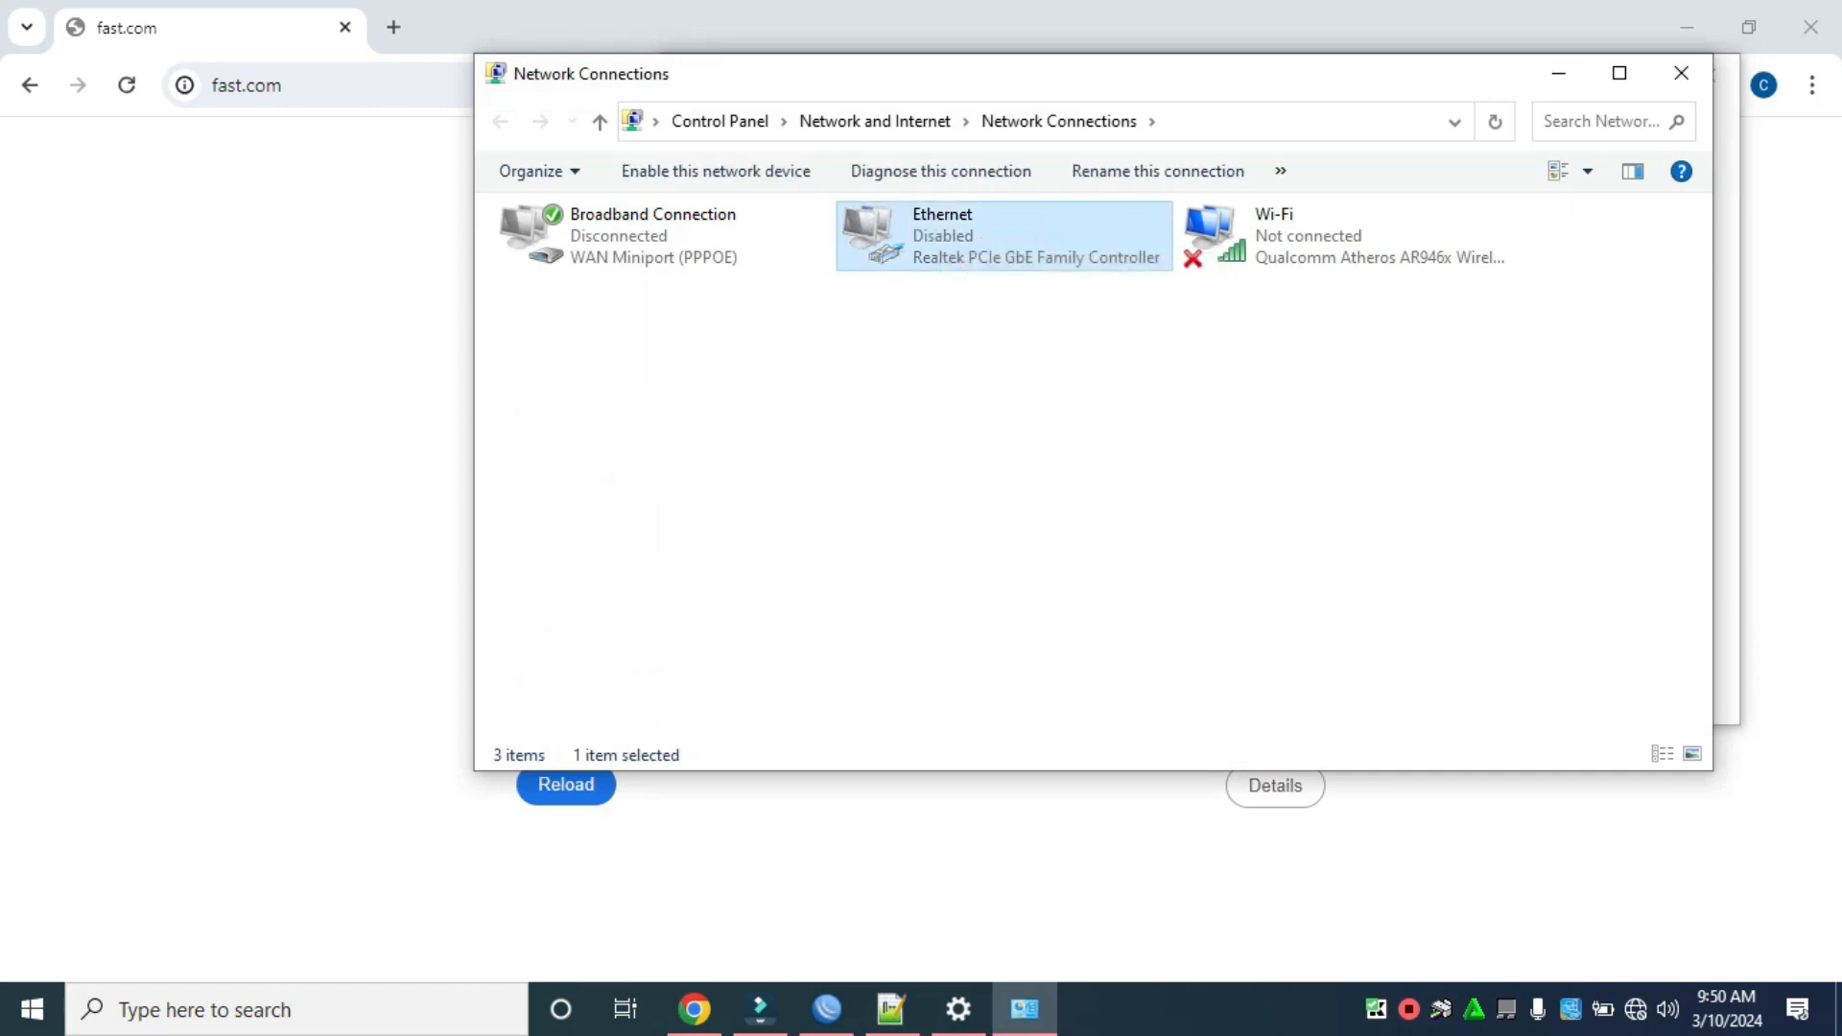
right_click(896, 251)
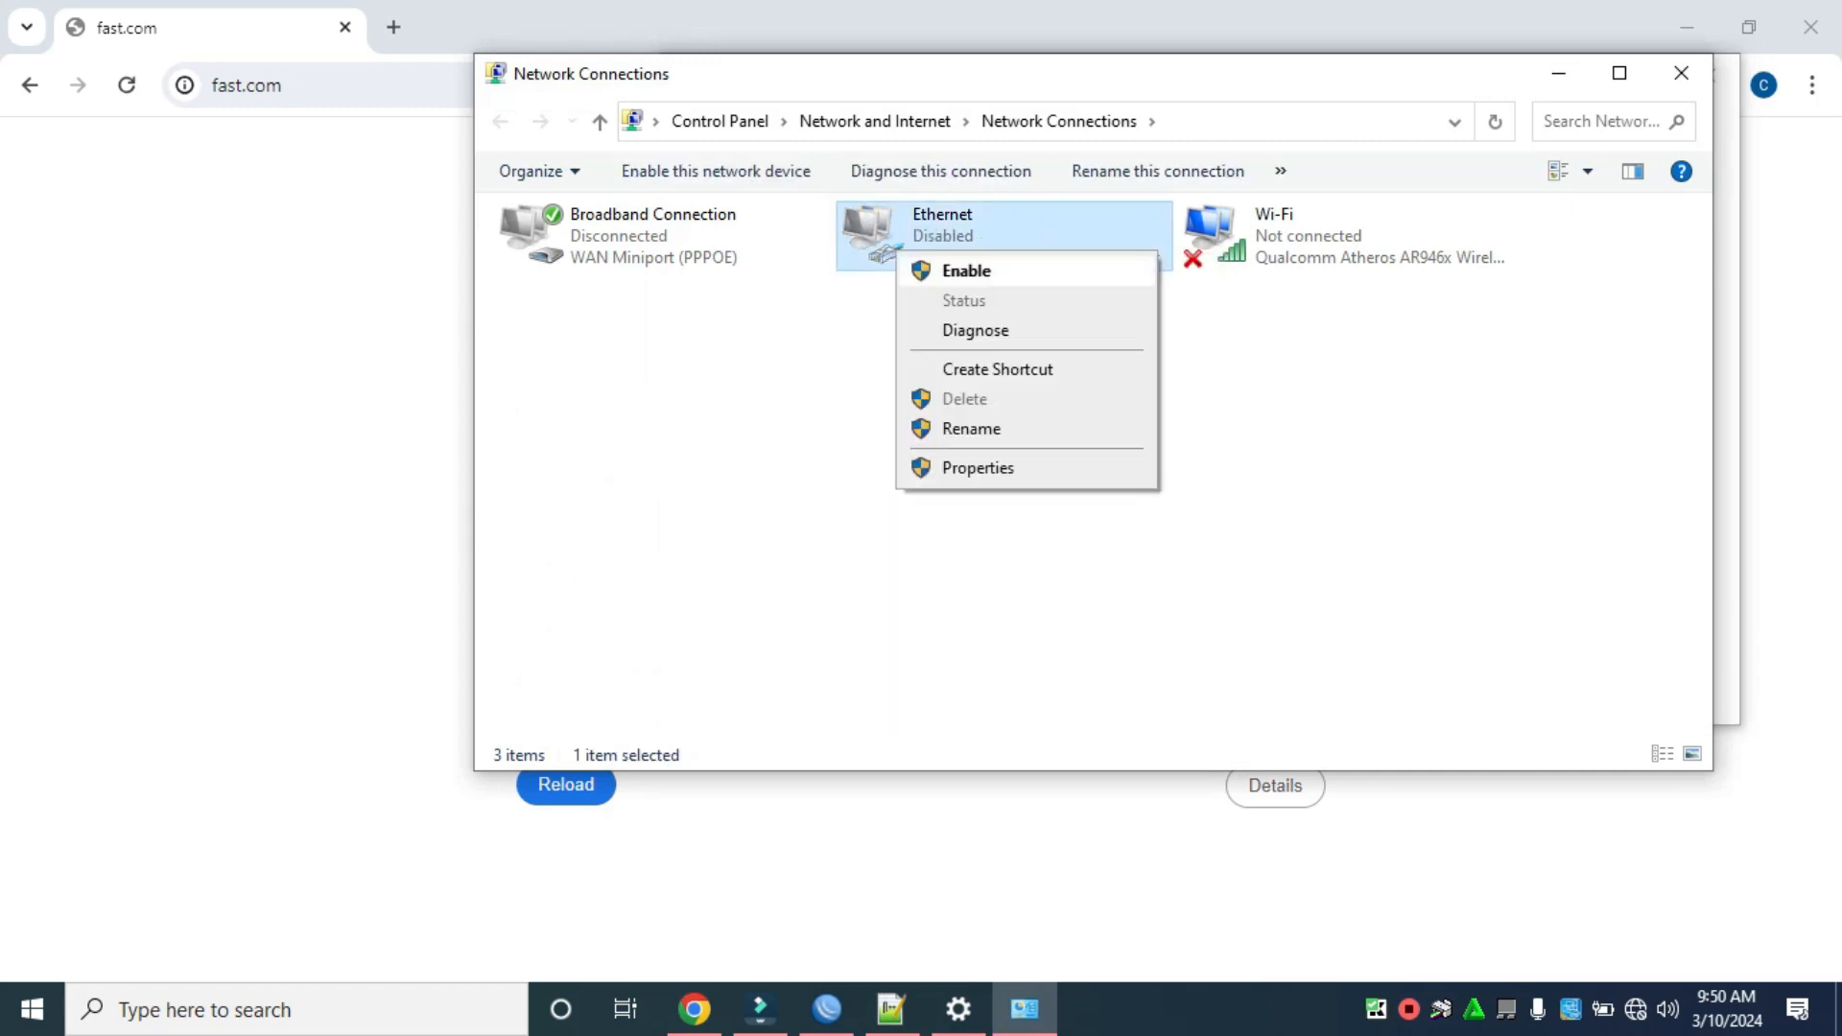
left_click(965, 271)
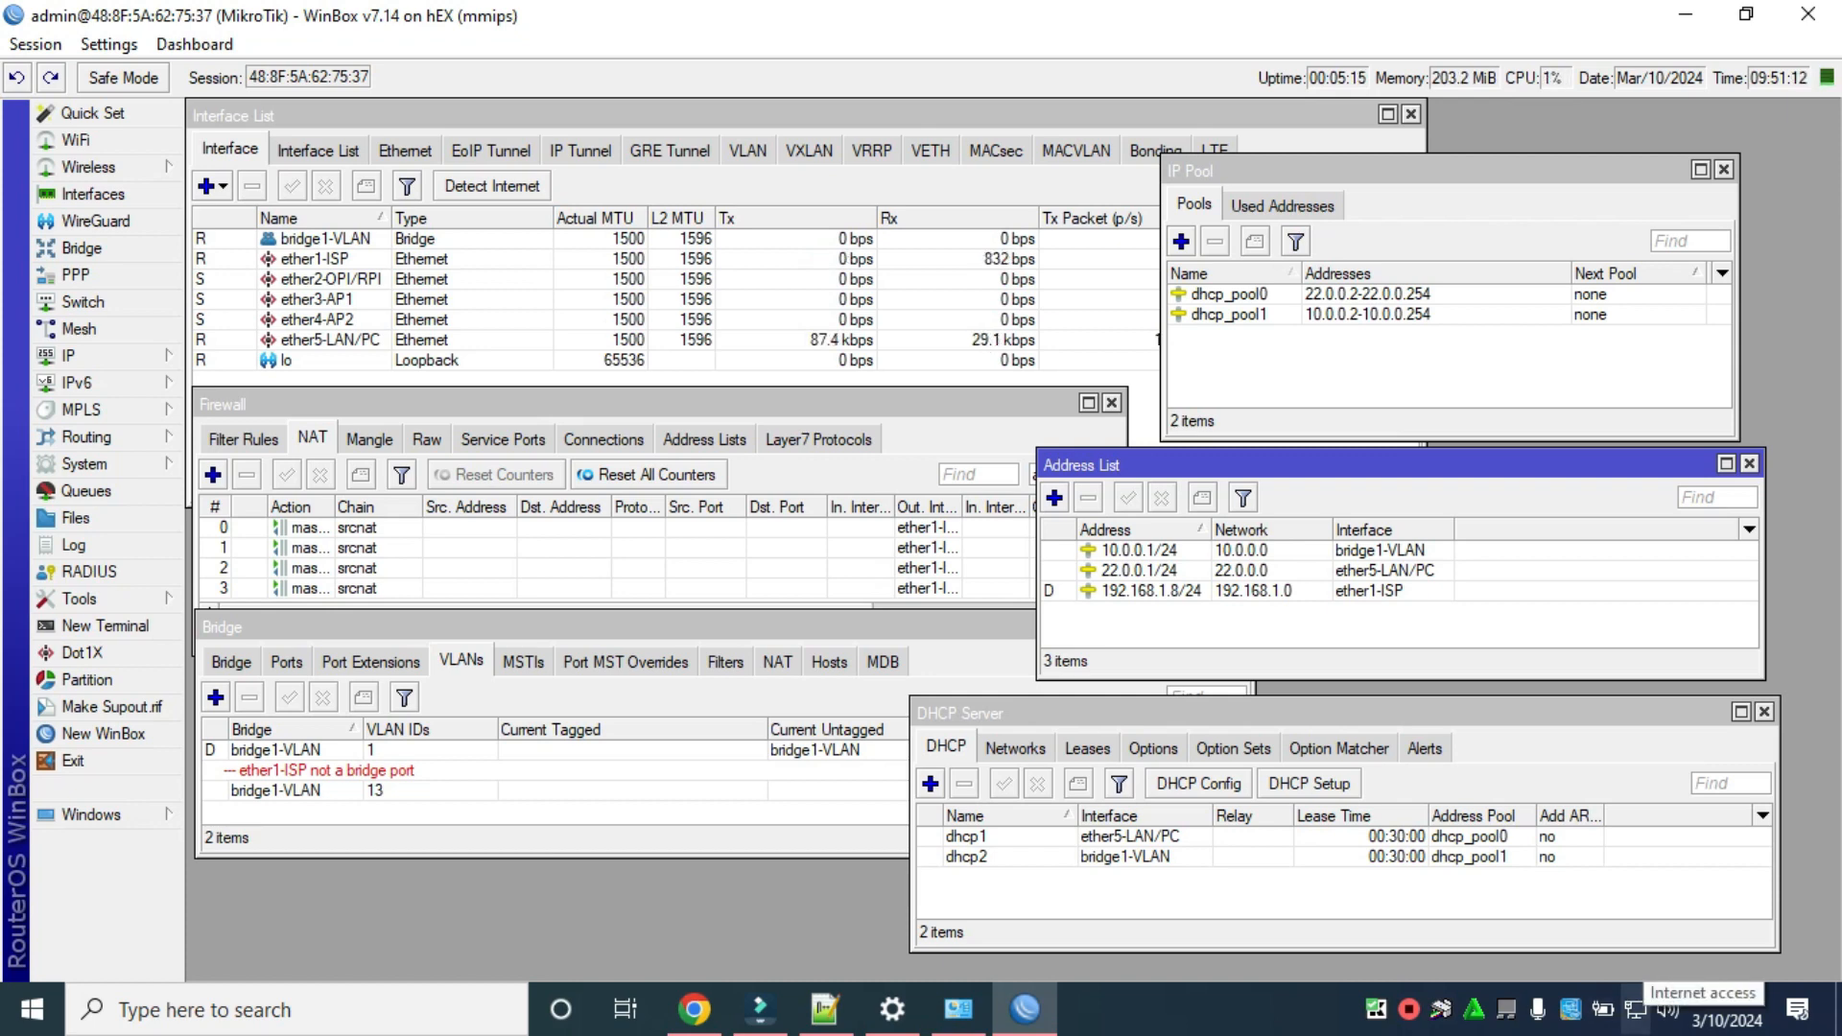
Reload fast.com in Chrome so the speed test completes at 490 Mbps.
left_click(694, 1008)
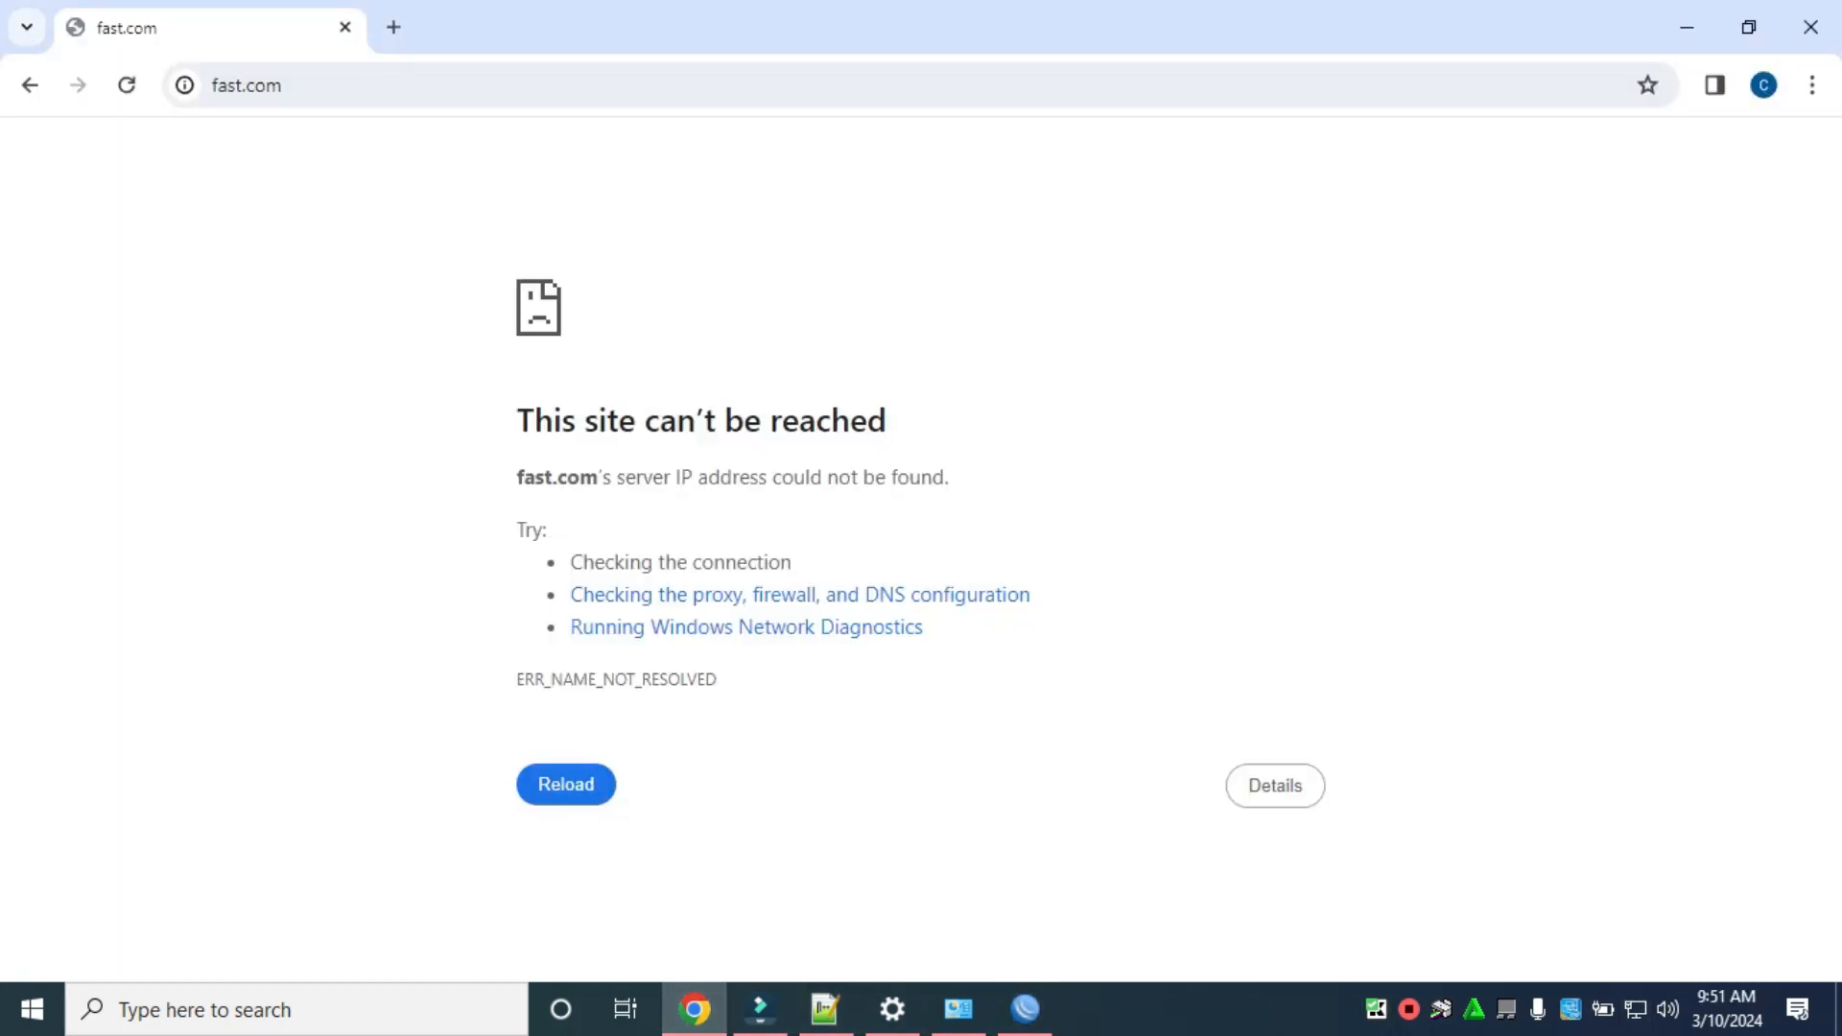
left_click(127, 85)
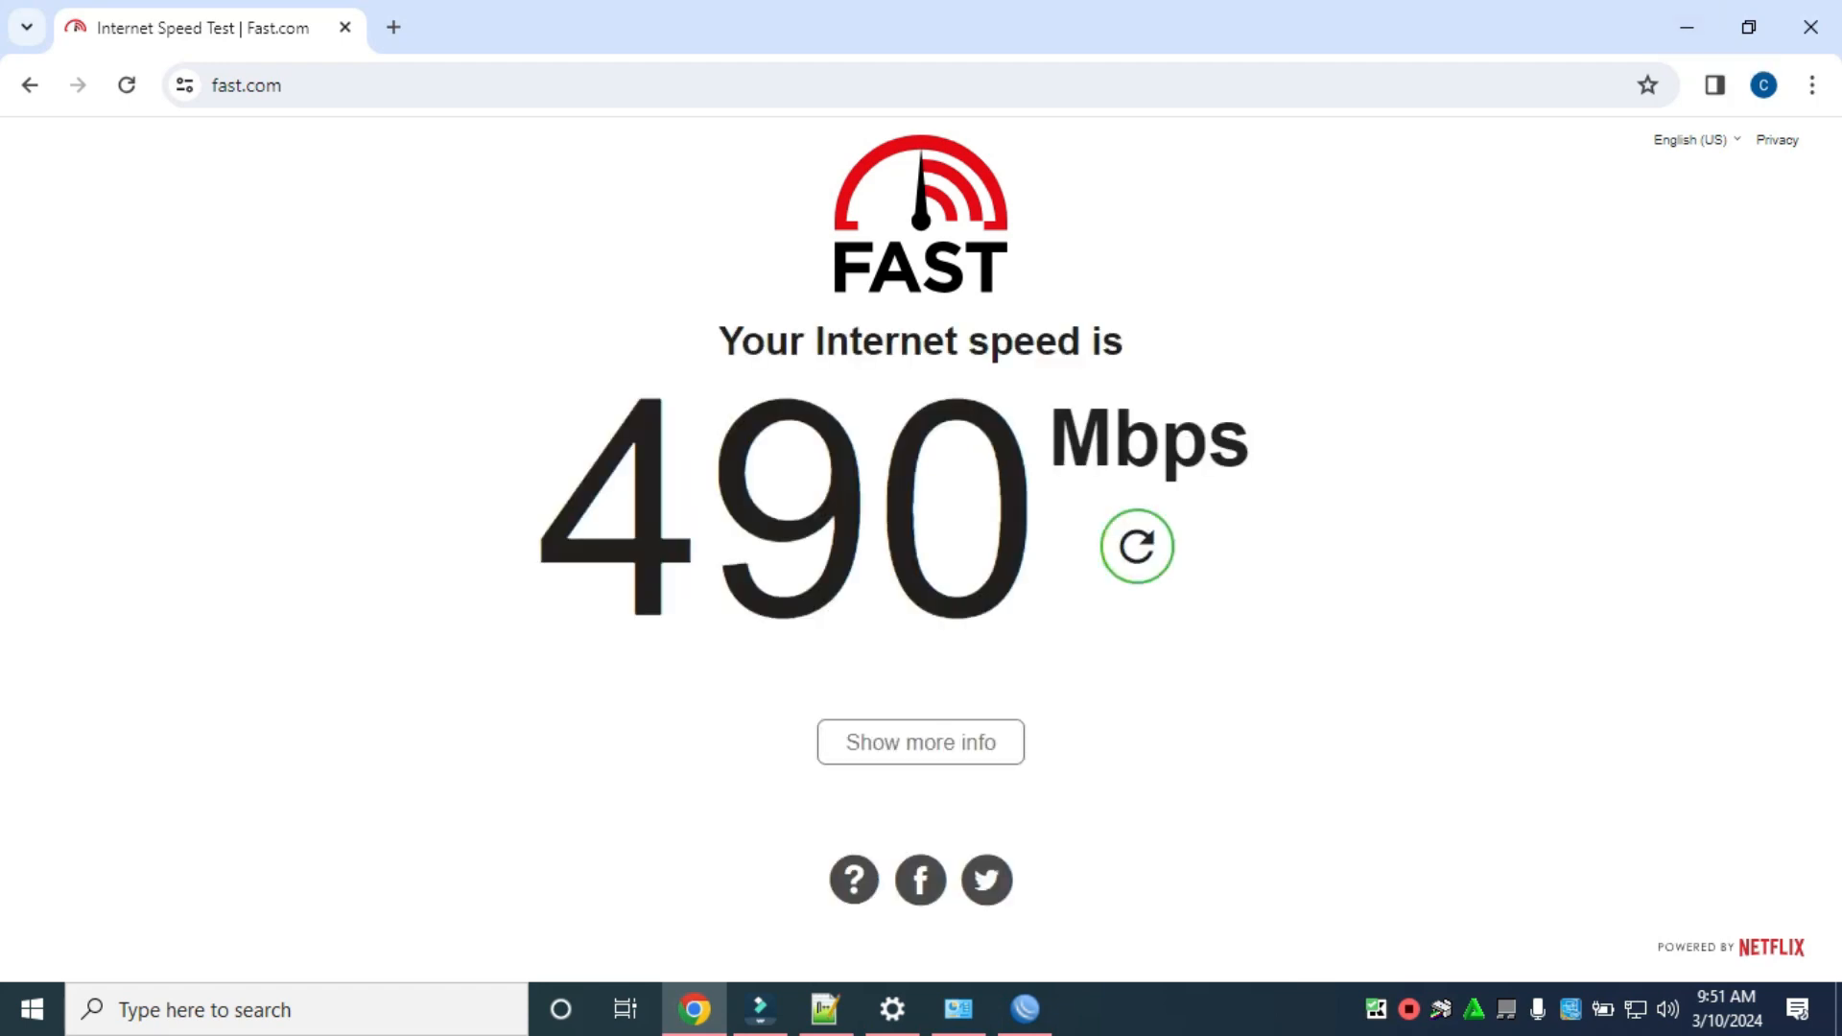
Minimize Chrome to bring WinBox forward, showing live traffic on ether1-ISP and ether5-LAN/PC.
left_click(1686, 26)
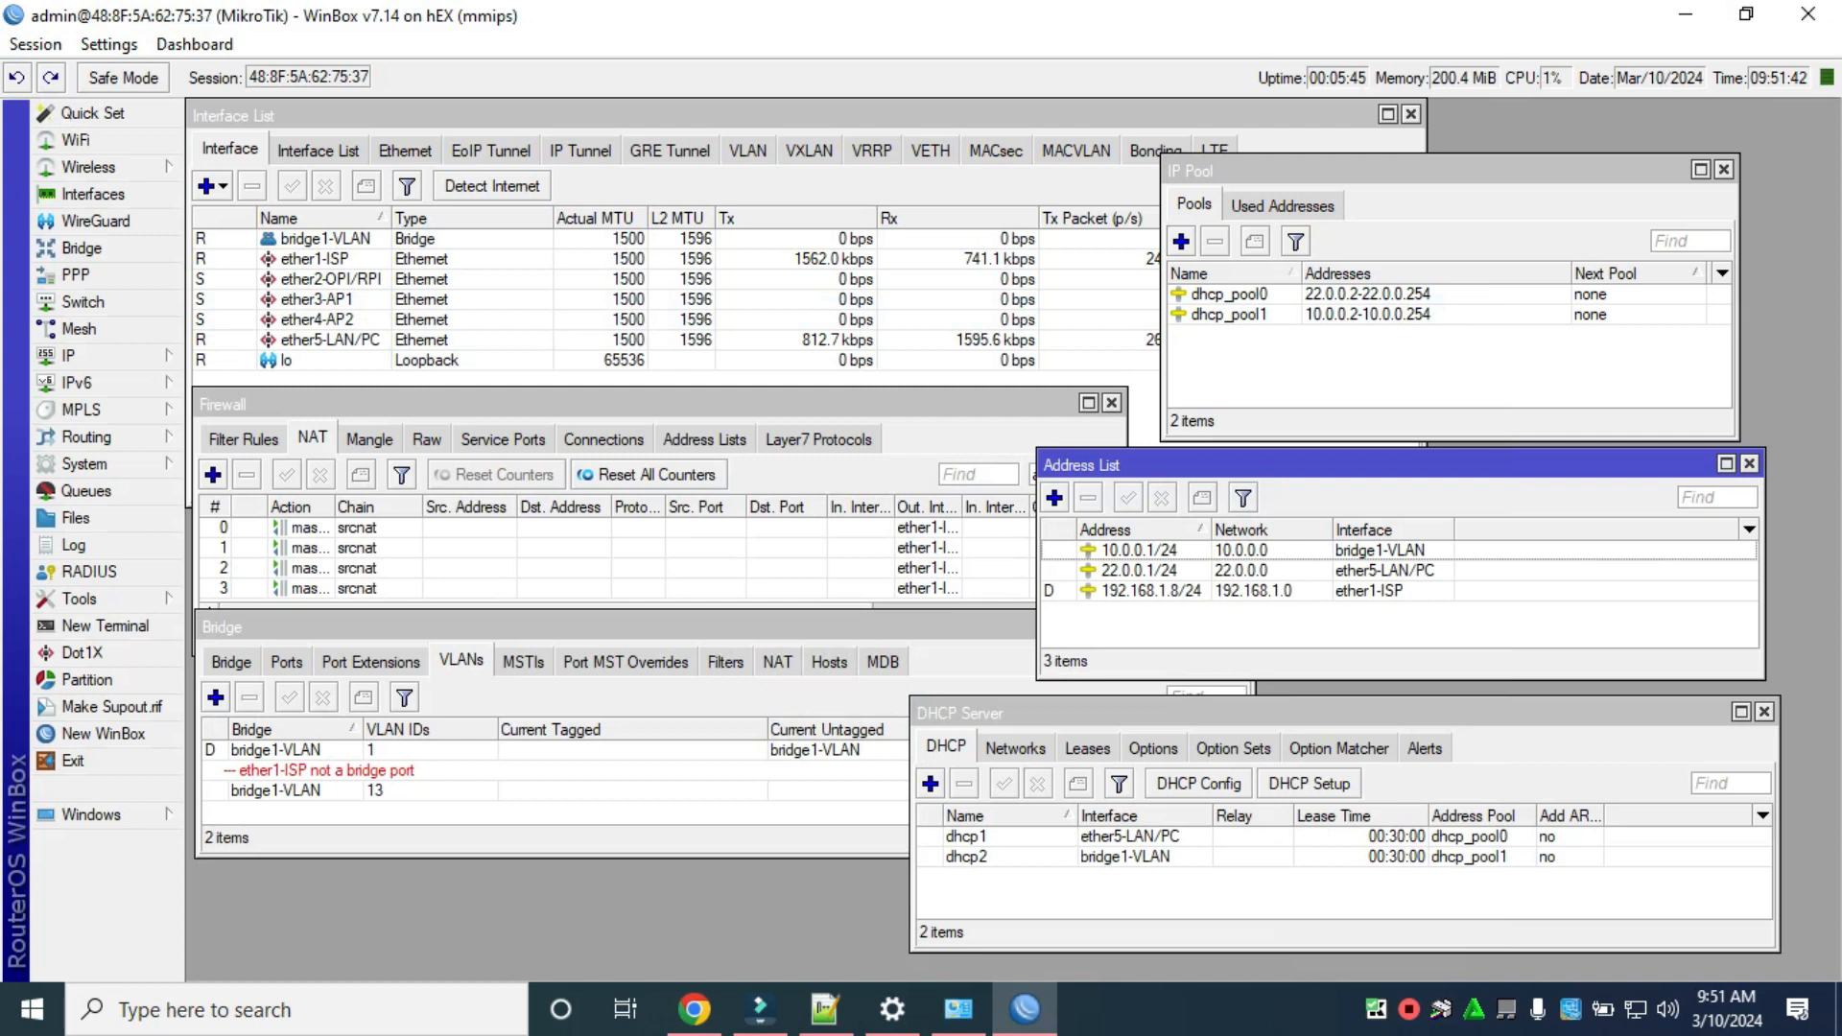